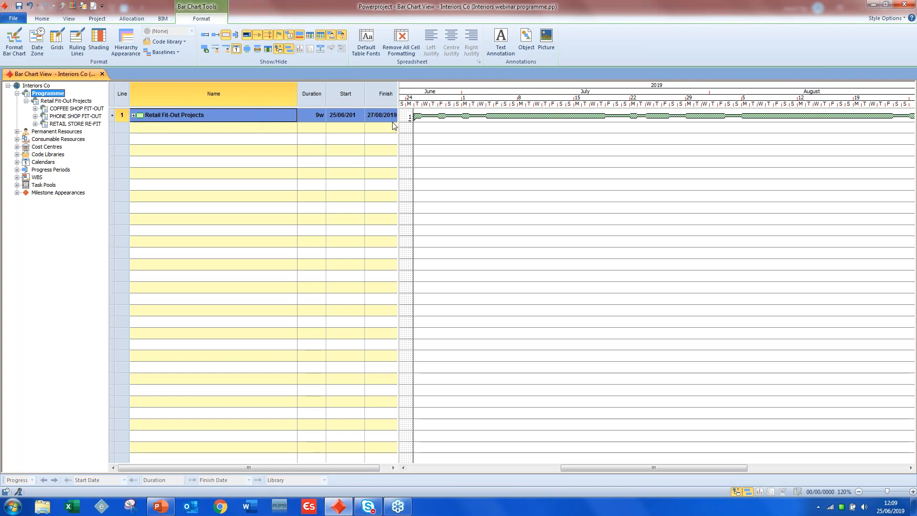
- Expand COFFEE SHOP FIT-OUT under Retail Fit-Out Projects and show its tasks in the bar chart
left_click(35, 109)
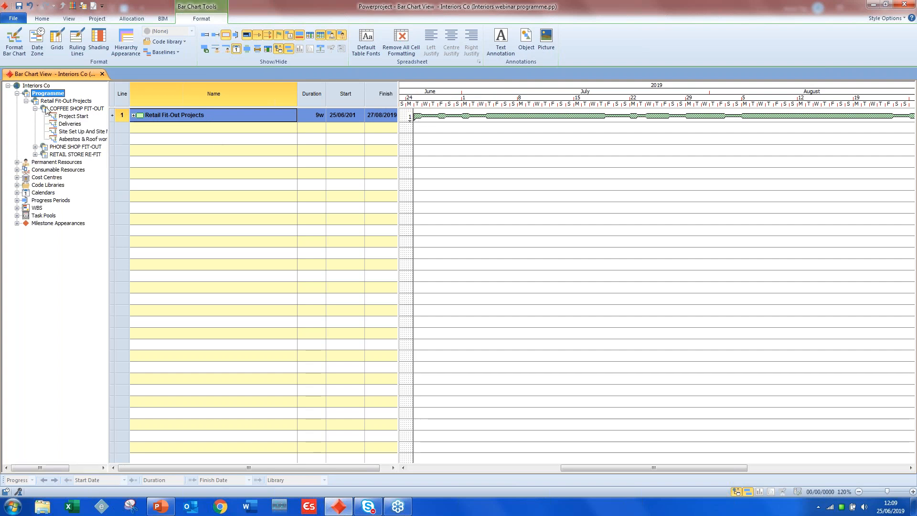
left_click(48, 102)
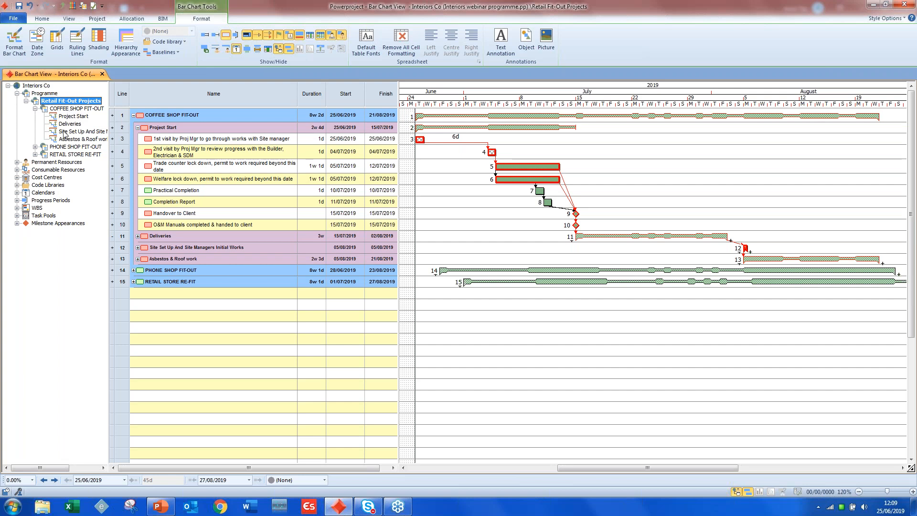
left_click(60, 112)
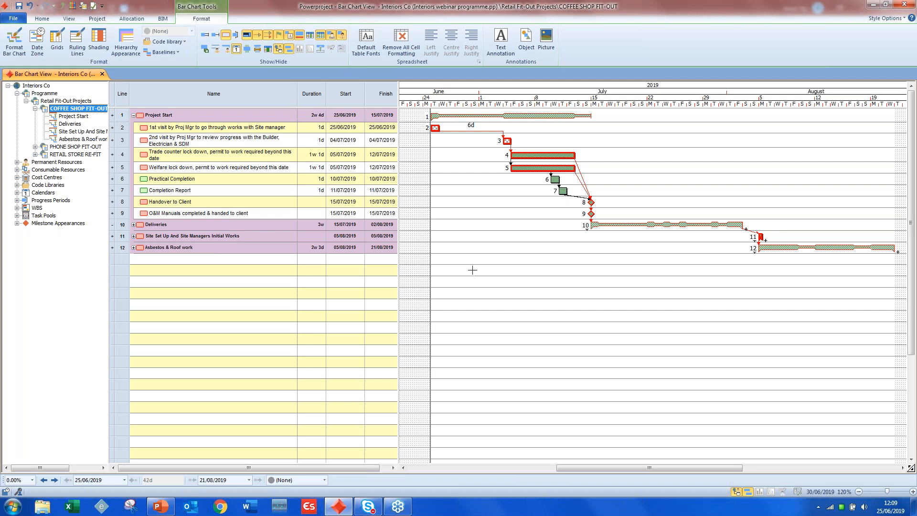
- Draw four test task bars below Asbestos & Roof work and reschedule the branch against the Week 1 progress entry period
mouse_move(472, 270)
left_mouse_down()
mouse_move(560, 283)
mouse_move(509, 277)
mouse_move(489, 302)
mouse_move(511, 279)
mouse_move(631, 293)
left_mouse_up()
mouse_move(560, 284)
left_mouse_down()
mouse_move(549, 306)
mouse_move(568, 306)
mouse_move(542, 290)
mouse_move(536, 304)
left_mouse_up()
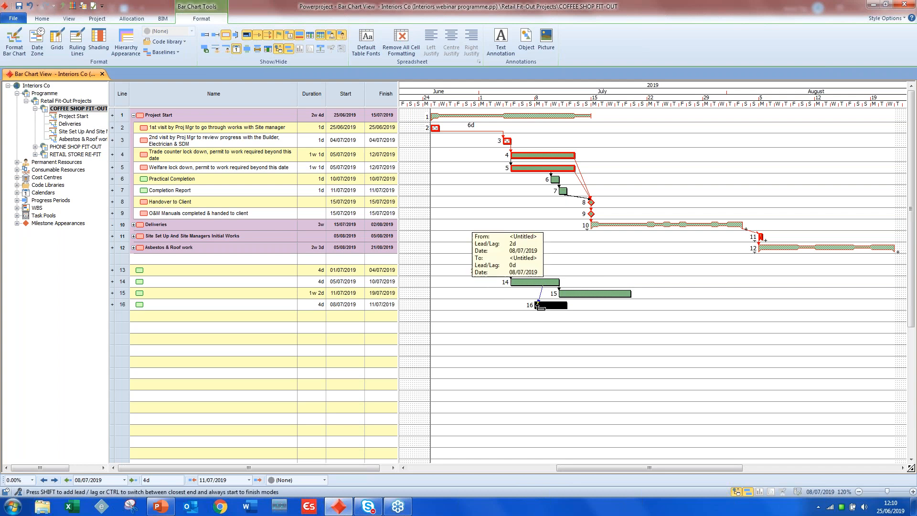
left_click(42, 18)
left_click(172, 41)
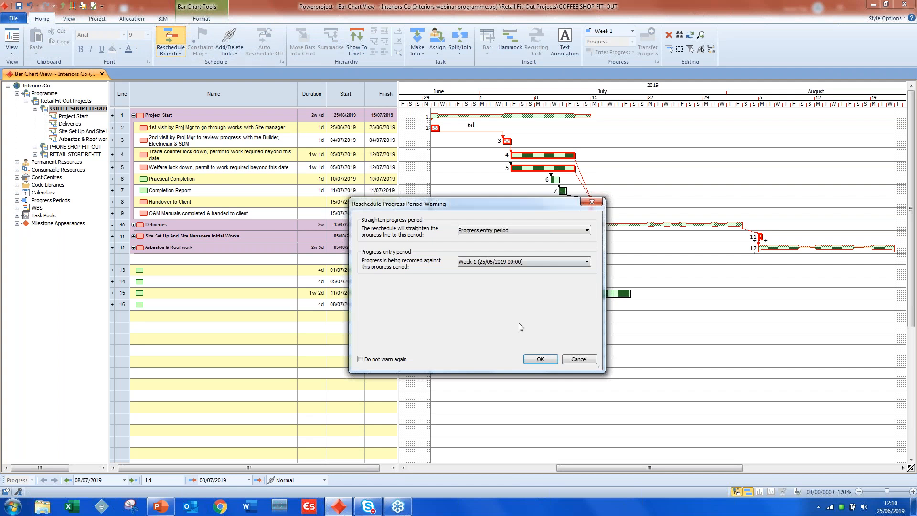
left_click(539, 362)
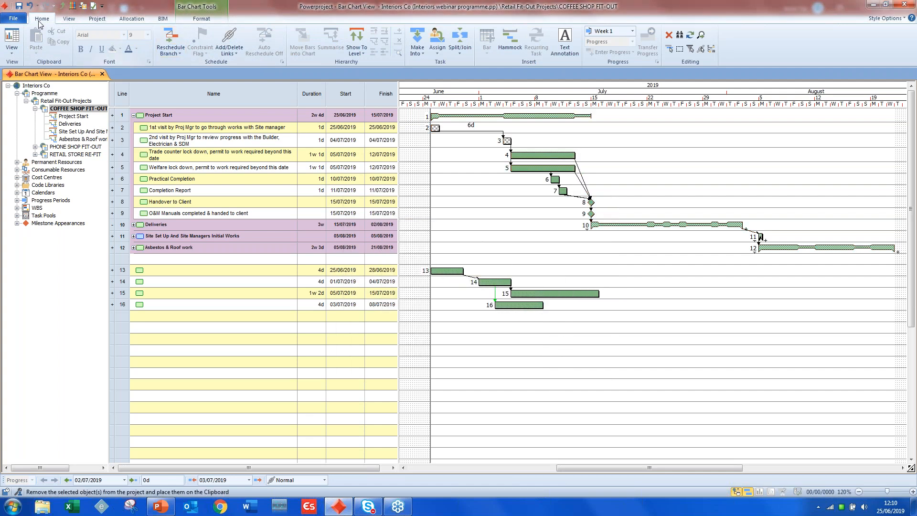
- Undo the reschedule and delete the four unnamed test tasks below Asbestos & Roof work
left_click(29, 5)
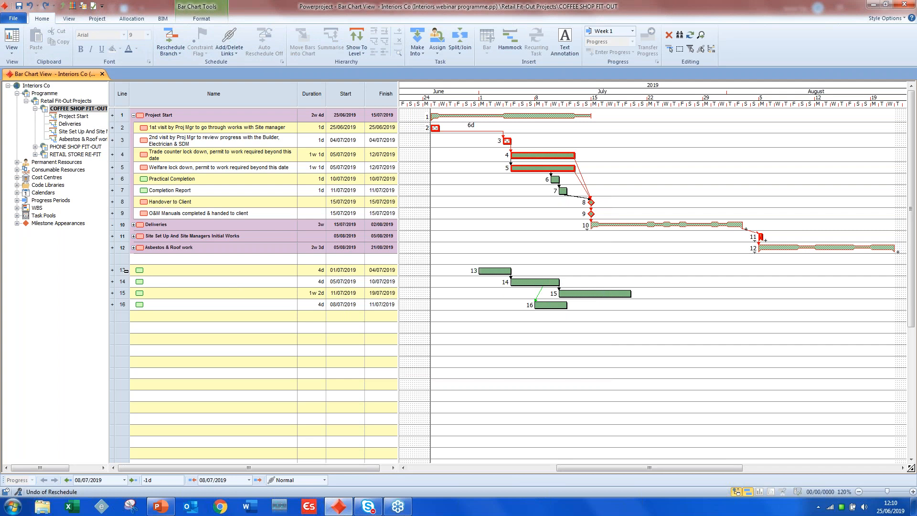
left_click_drag(123, 271, 136, 315)
key("Delete")
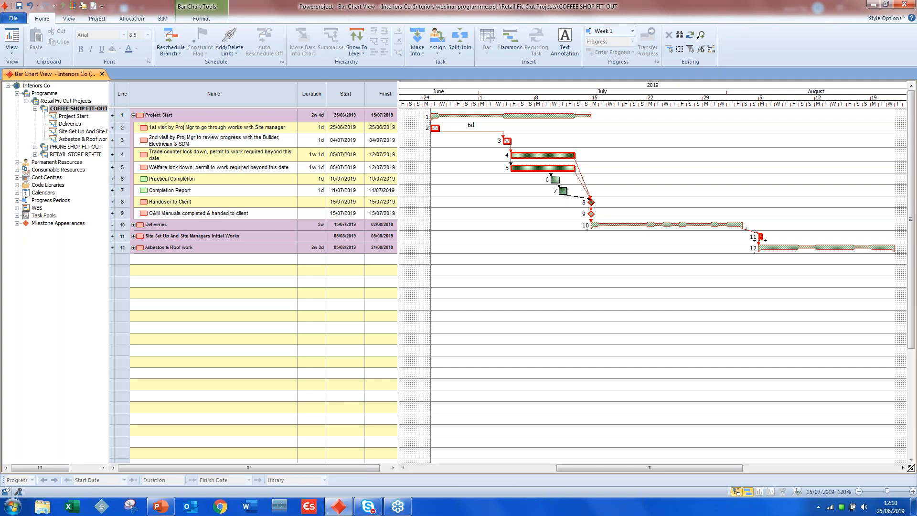
- Hide the critical path highlighting on the bar chart and compress the date zone to fit a longer period
left_click(201, 18)
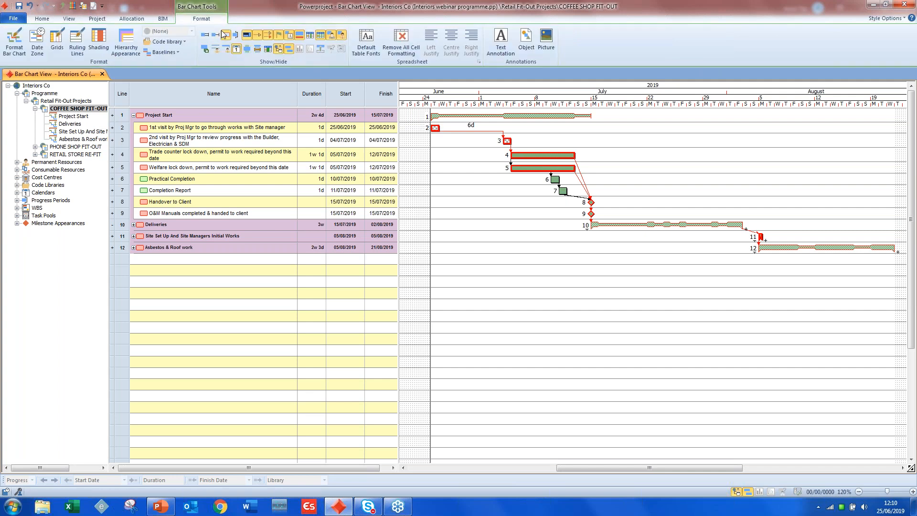
left_click(227, 36)
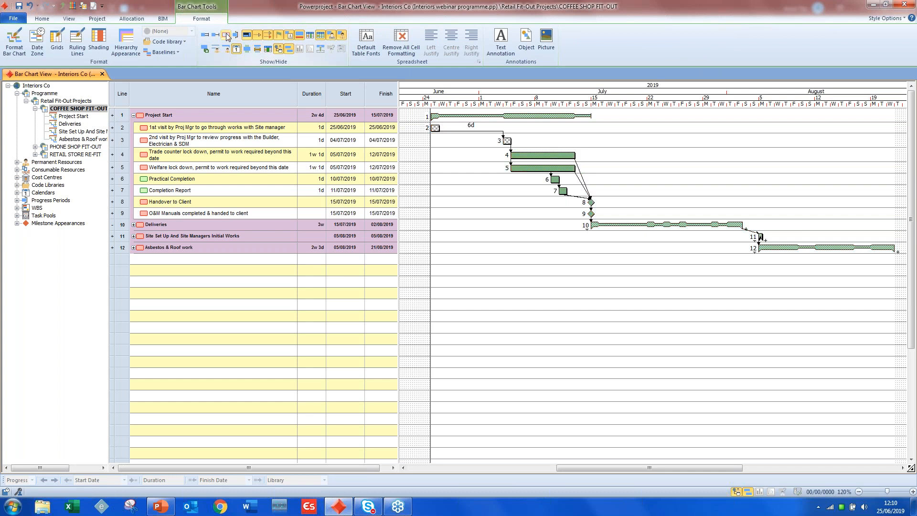
left_click(226, 35)
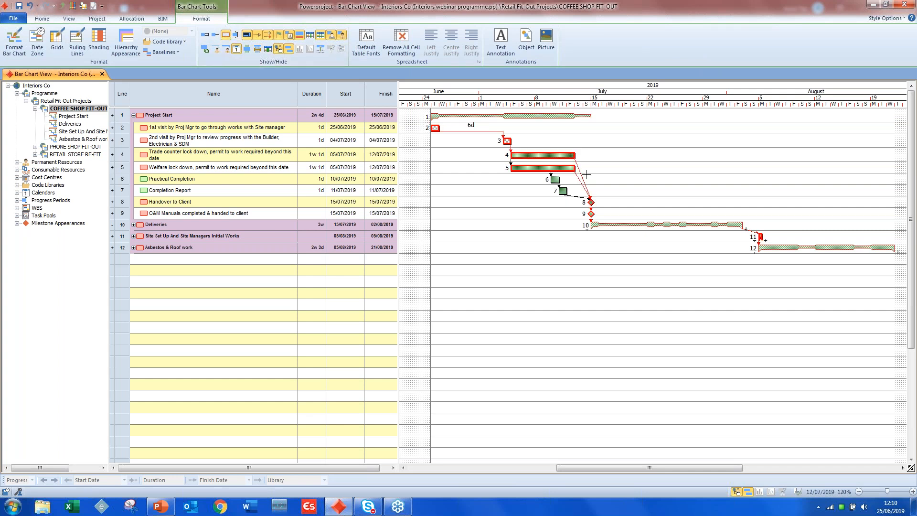
left_click(233, 49)
left_click(204, 35)
left_click(214, 36)
left_click(225, 37)
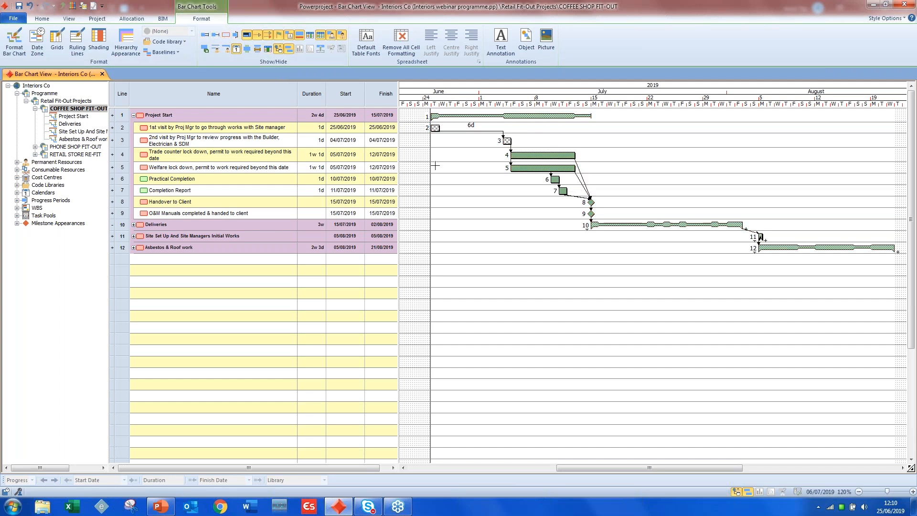
left_click_drag(728, 95, 678, 101)
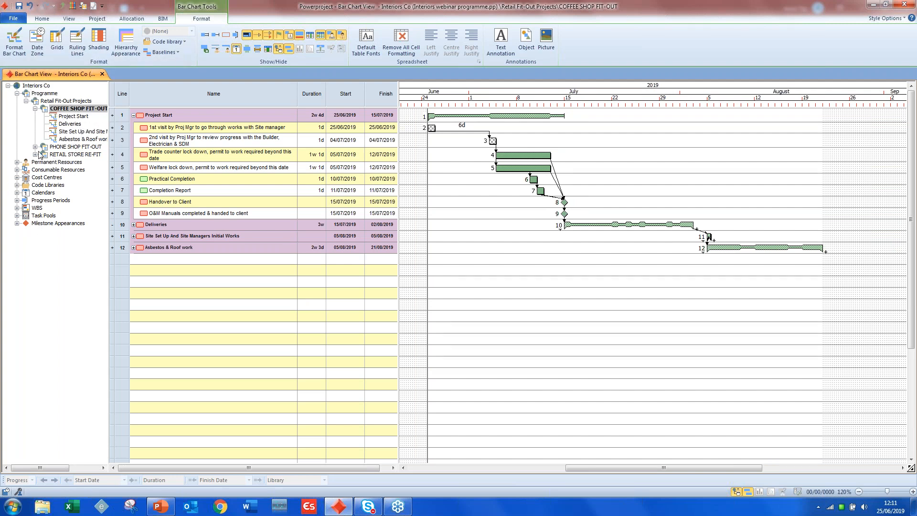
- Expand Permanent Resources, Cost Centres and Code Libraries with its Trades Contractor and Phases libraries, and widen the project tree
left_click(35, 109)
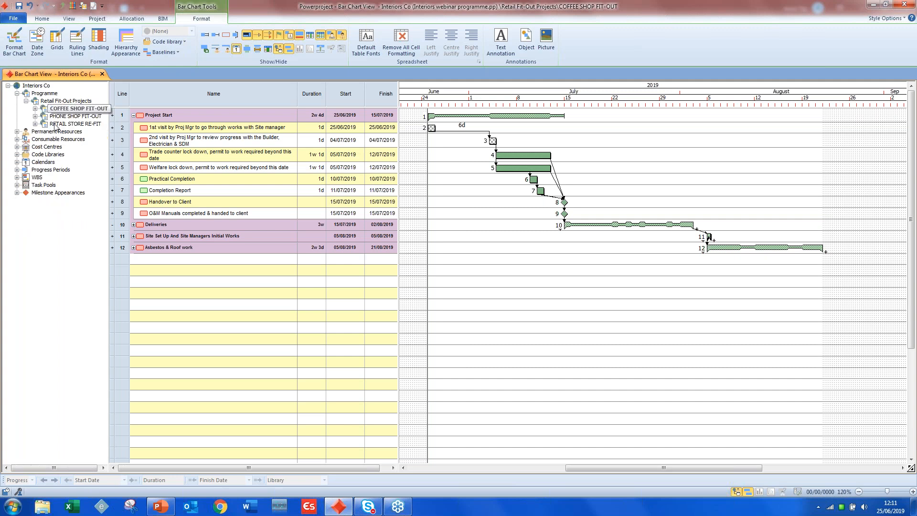
left_click(17, 132)
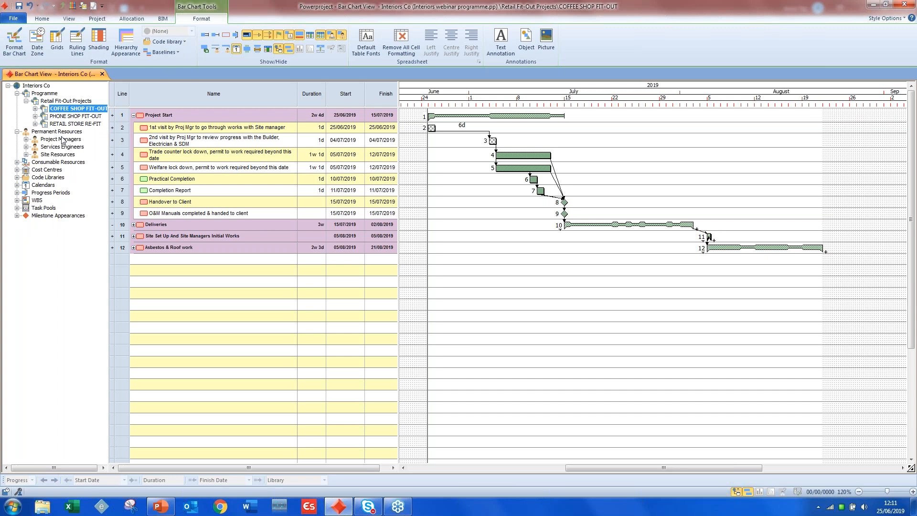
left_click(17, 170)
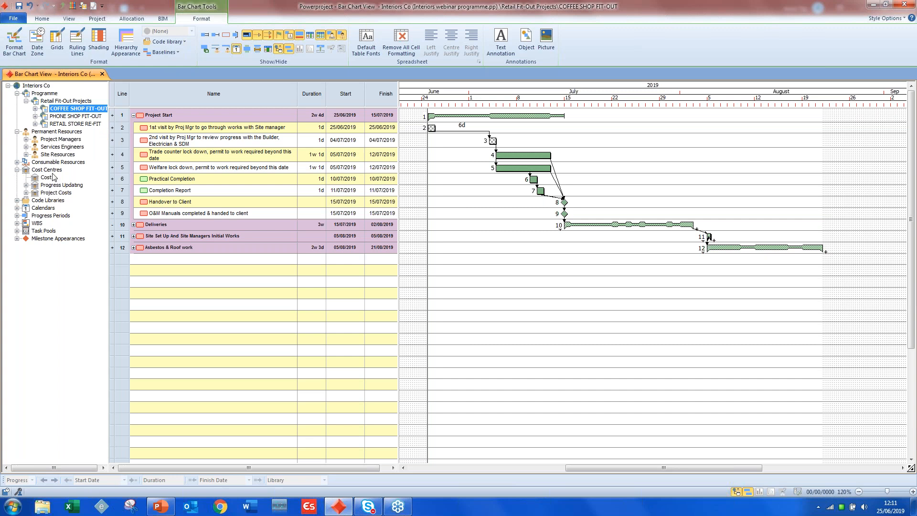
left_click(17, 201)
left_click(26, 223)
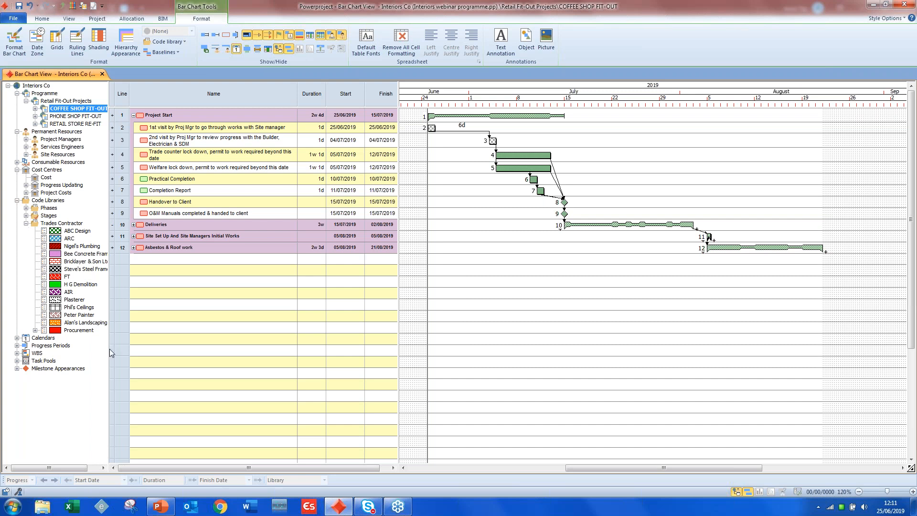
left_click_drag(109, 349, 135, 349)
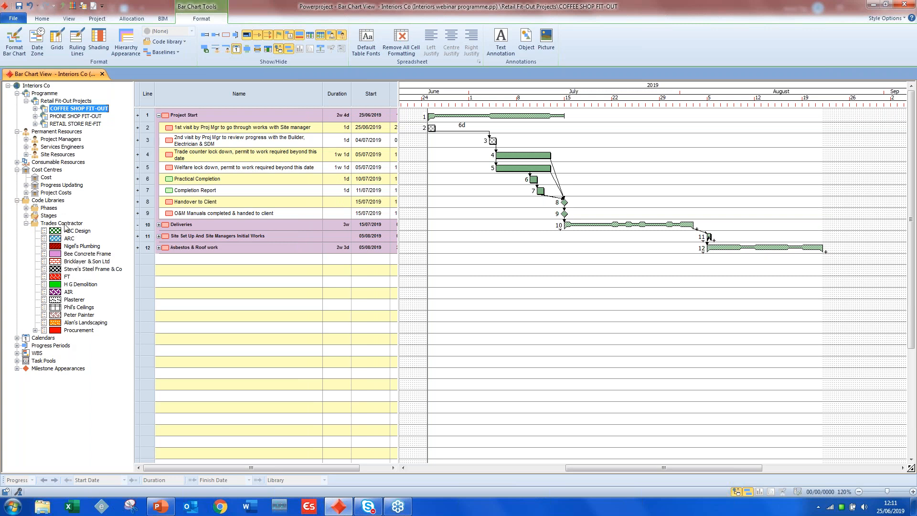
left_click(26, 208)
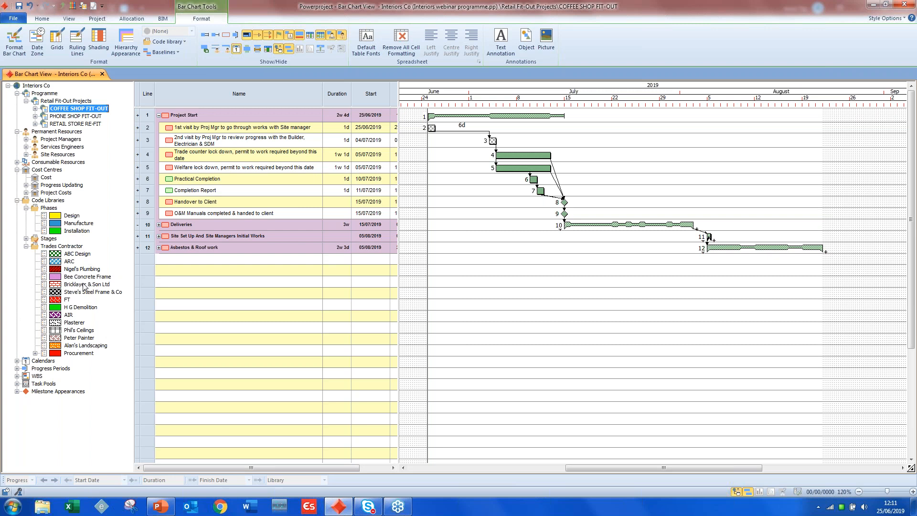
- Review the code library entry properties of Nigel's Plumbing in the Trades Contractor library, leaving them as they are
right_click(57, 270)
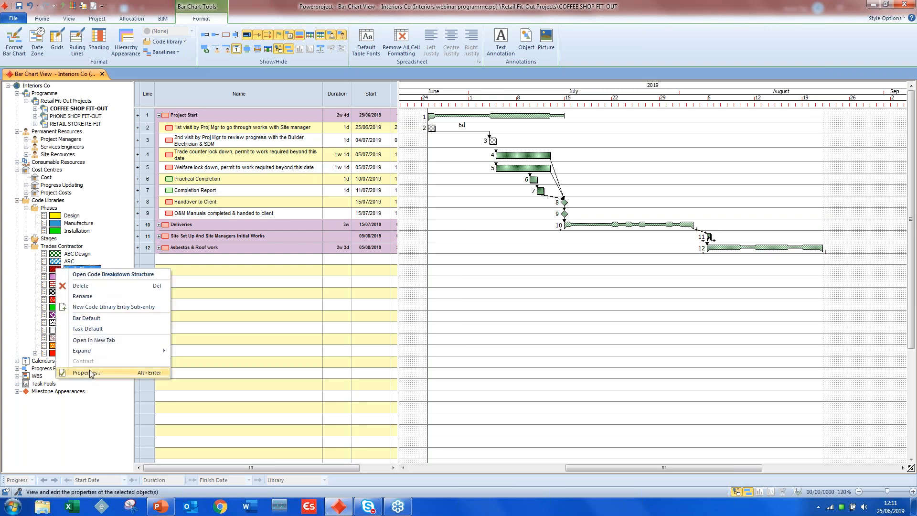
left_click(86, 373)
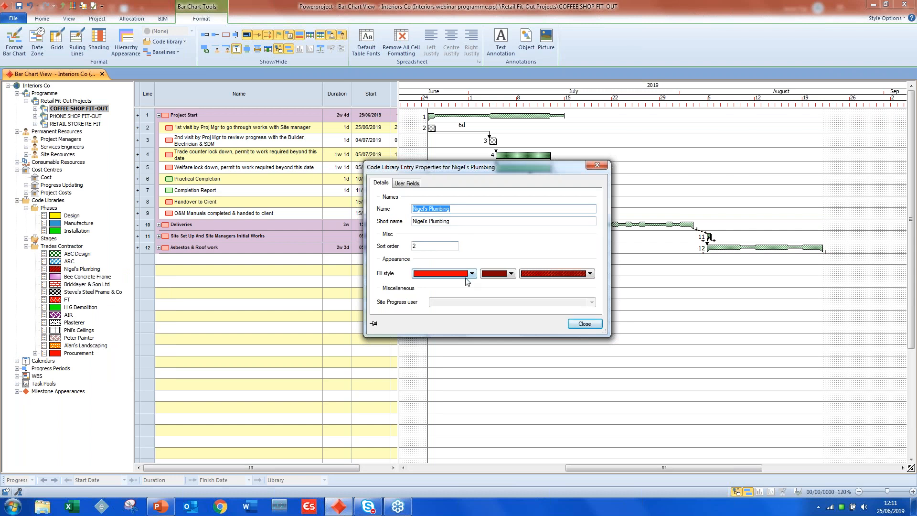
left_click(583, 324)
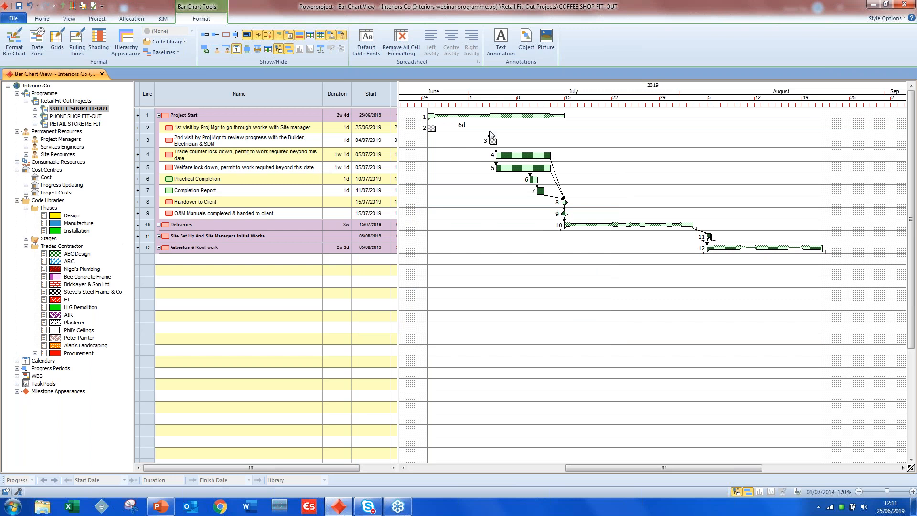
- Expand the Stages code library and show the code breakdown structure for PM Visit
left_click(26, 238)
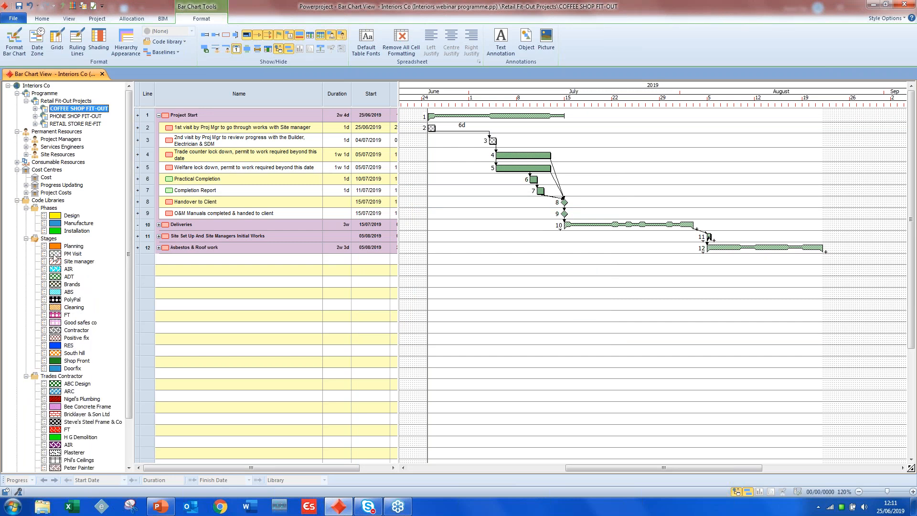
right_click(56, 256)
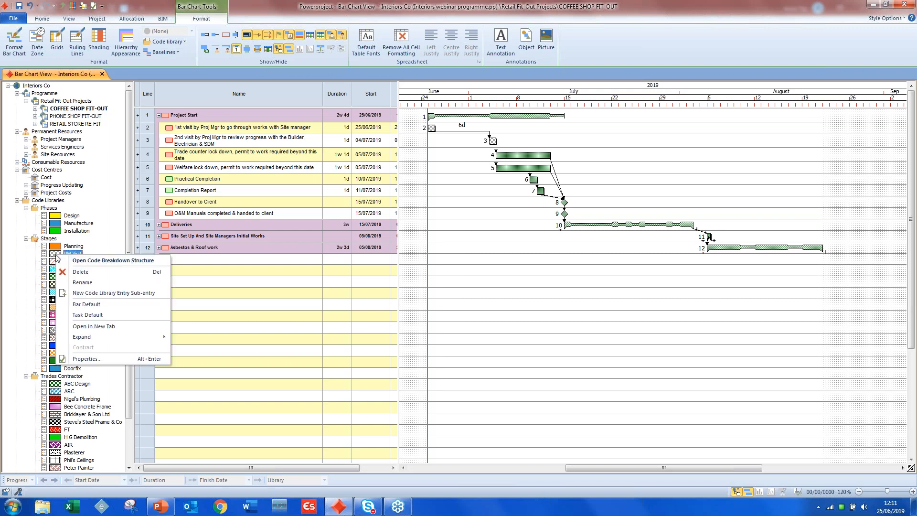
left_click(104, 261)
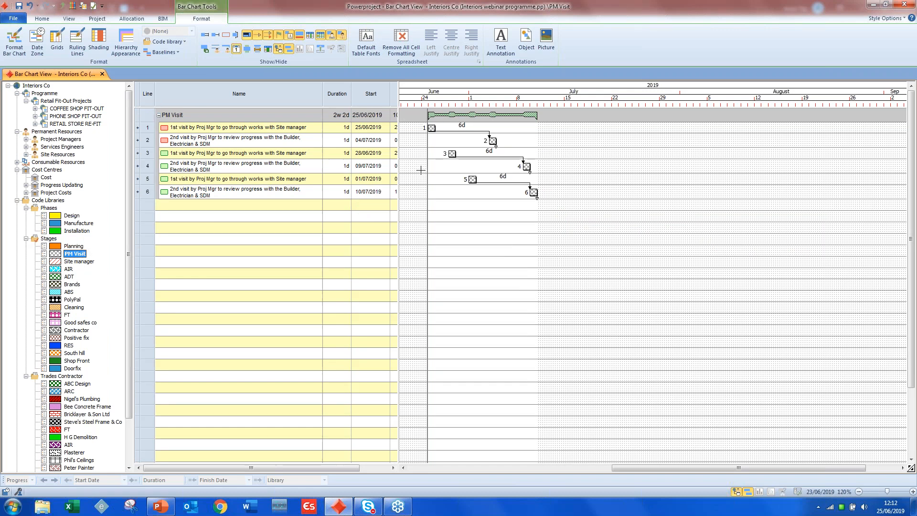
- Show the code breakdown structure for the Site manager stage and look through the code libraries
right_click(70, 262)
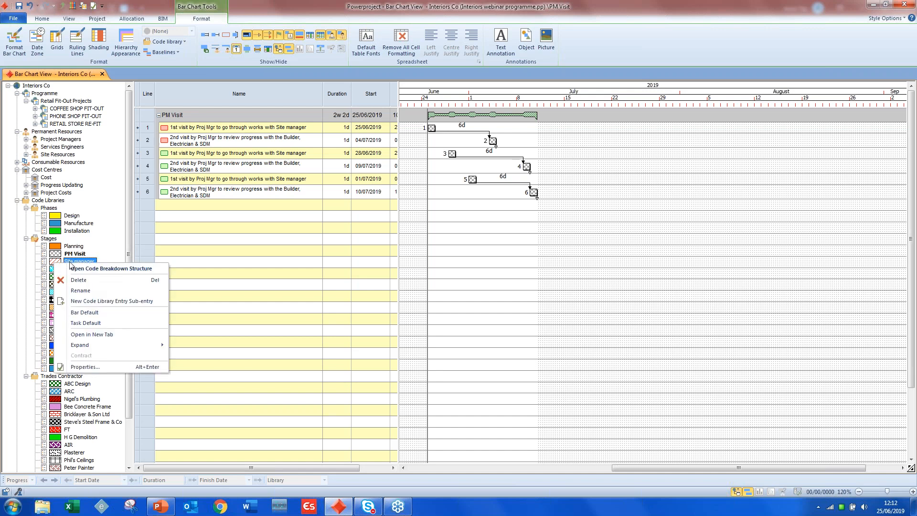
left_click(98, 269)
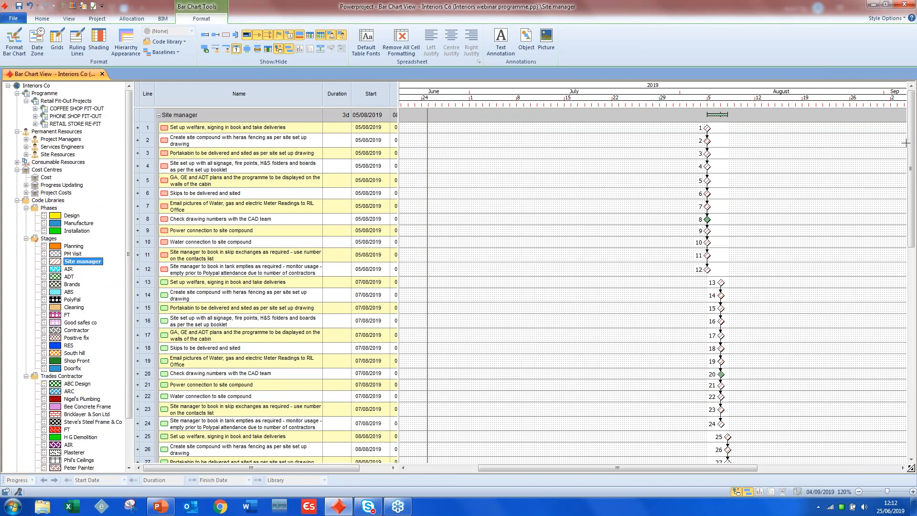
mouse_move(909, 155)
left_mouse_down()
mouse_move(909, 231)
mouse_move(910, 154)
left_mouse_up()
left_click_drag(130, 301, 129, 361)
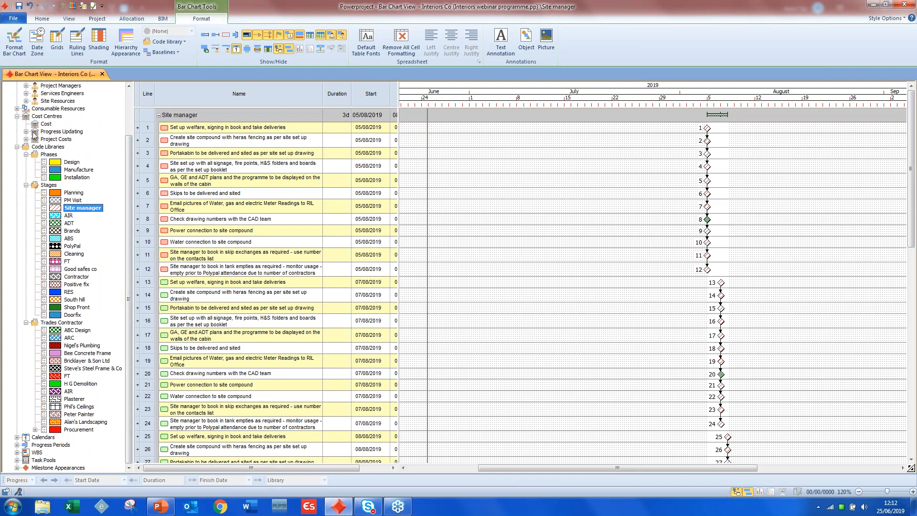
- Return to the COFFEE SHOP FIT-OUT bar chart and widen the table to show the full Finish column
left_click_drag(127, 332, 131, 175)
double_click(77, 109)
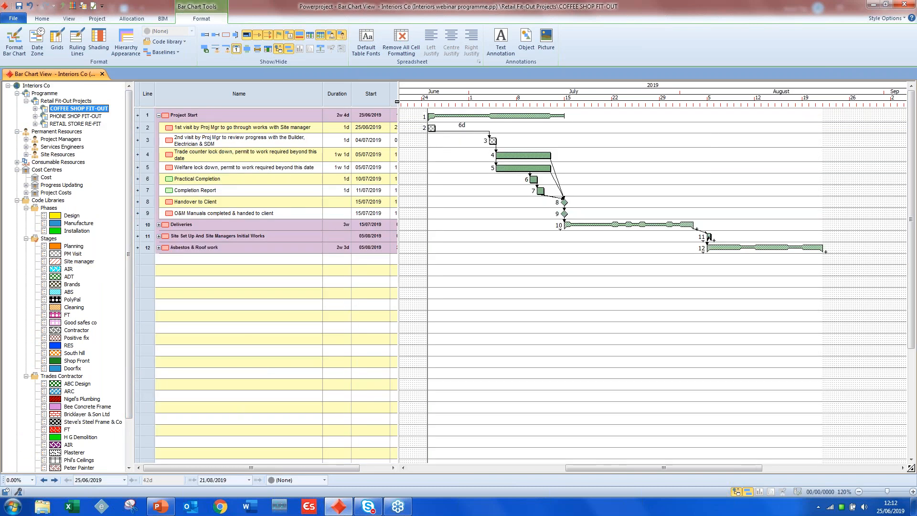
left_click_drag(398, 103, 432, 103)
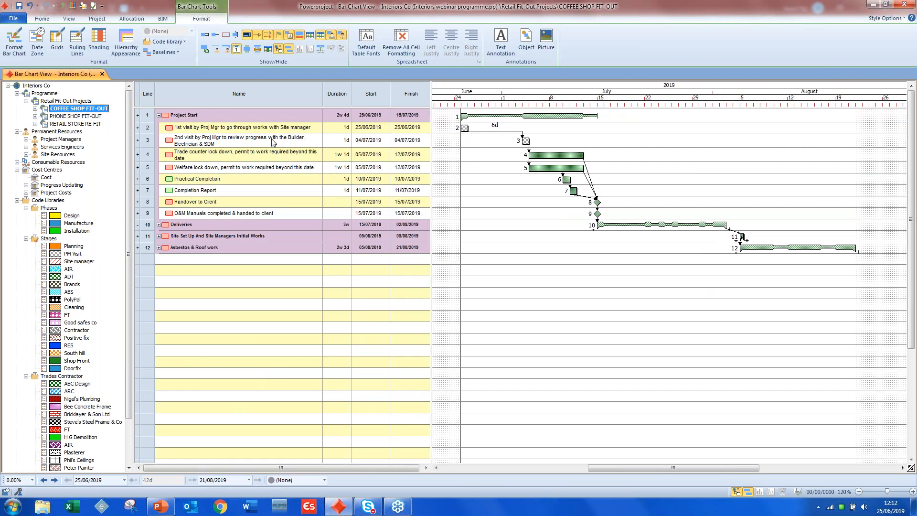
- Open the saved Resource Entry view from the Resources group of views
left_click(41, 20)
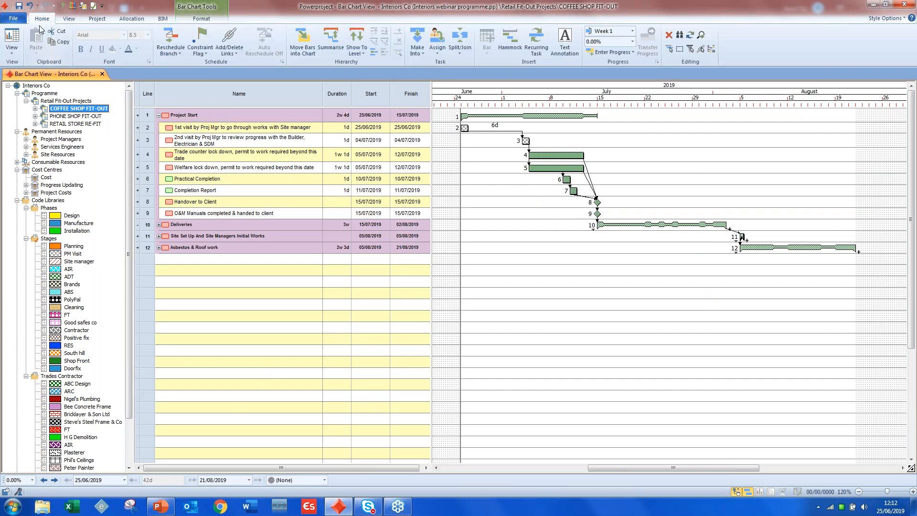
left_click(12, 43)
mouse_move(57, 148)
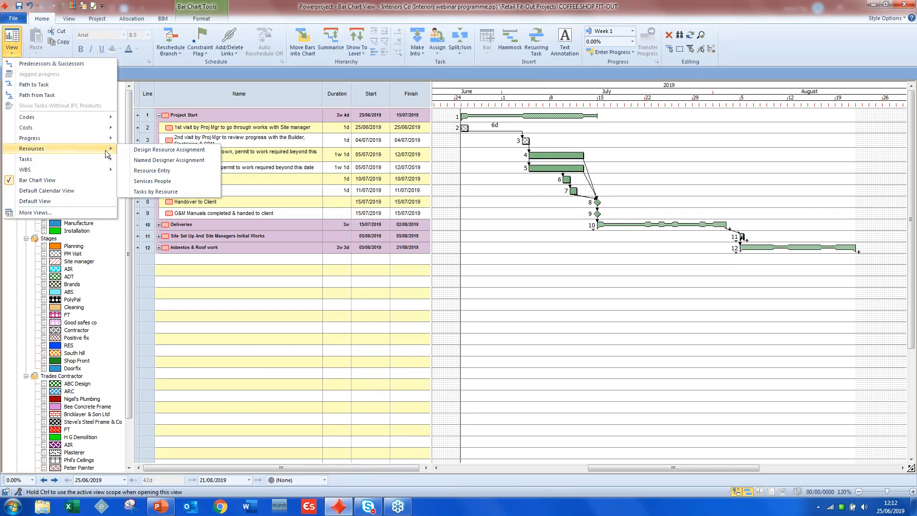
left_click(146, 171)
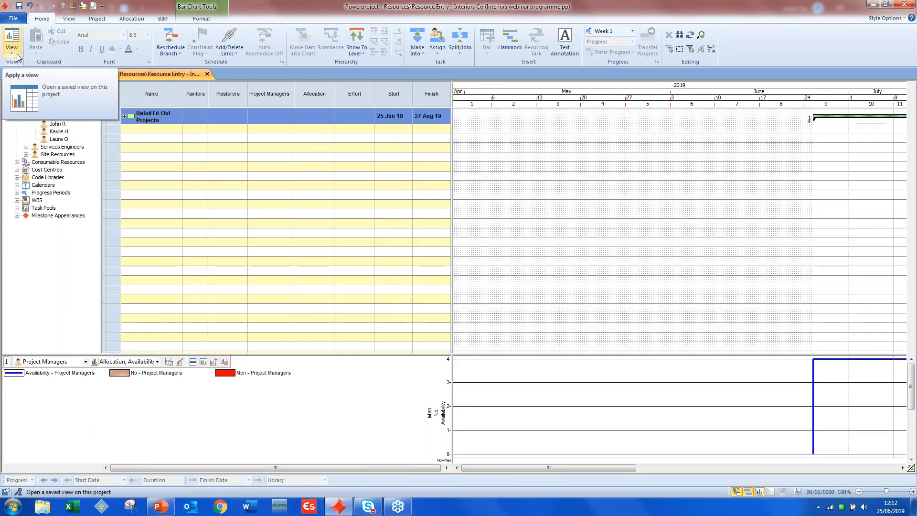
- Show the code fields that can be added as a column beside Finish
left_click_drag(452, 101, 503, 99)
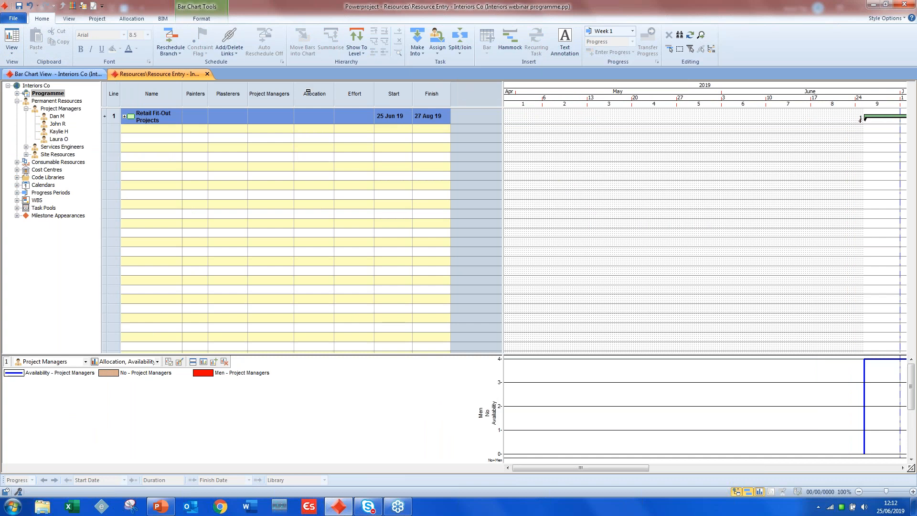
right_click(432, 93)
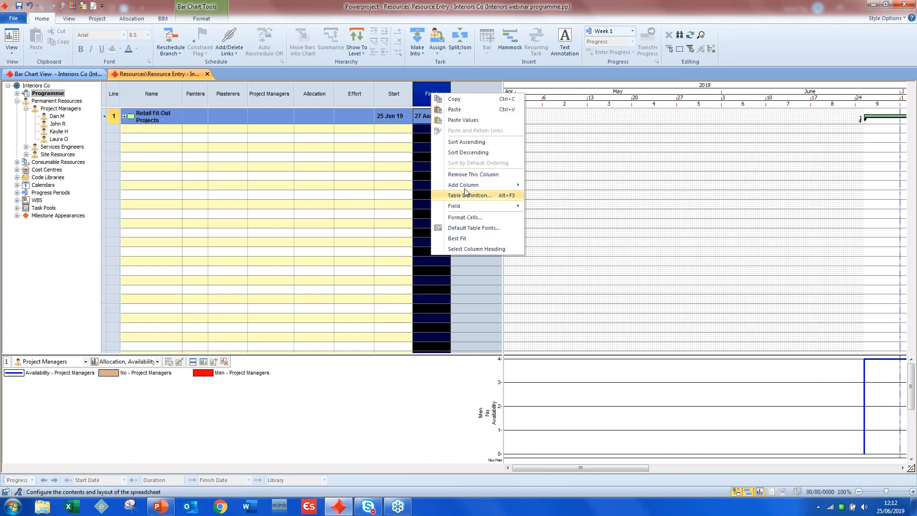
mouse_move(465, 190)
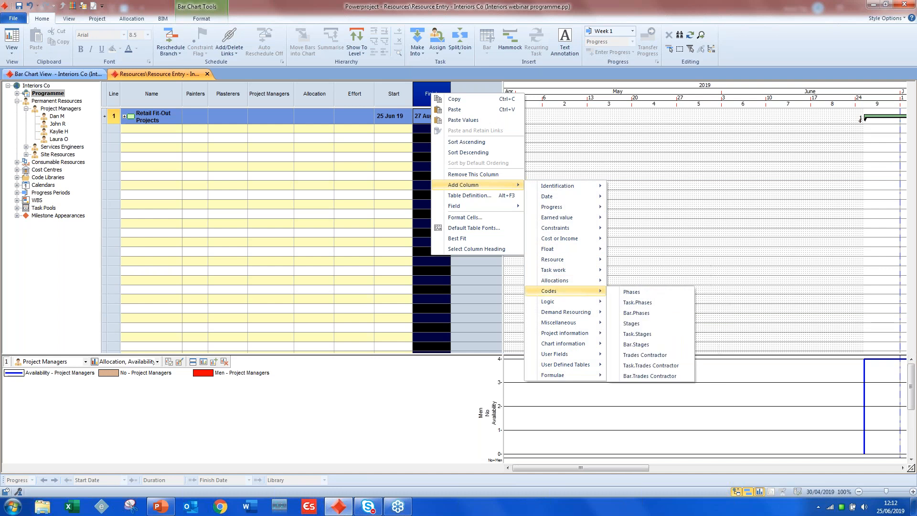
left_click(501, 294)
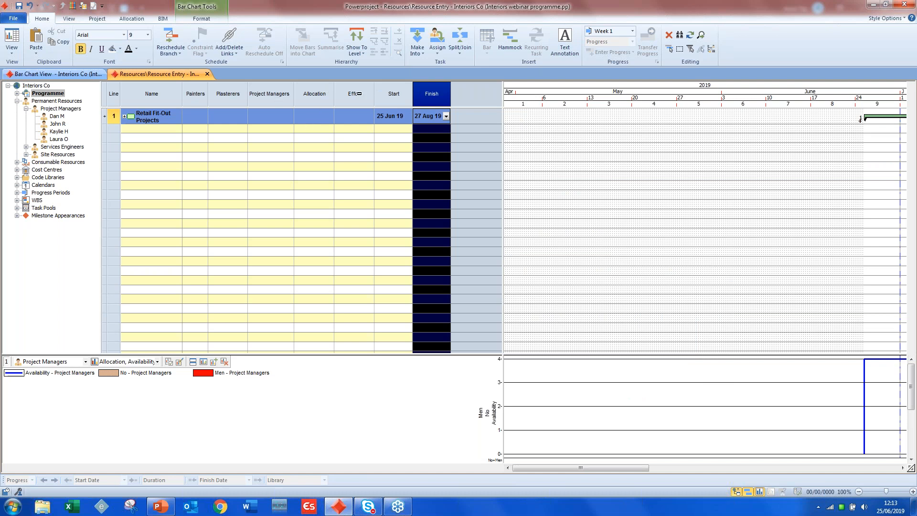
left_click_drag(505, 94, 451, 97)
- Show the COFFEE SHOP FIT-OUT project from Retail Fit-Out Projects in the chart and expand the Site Resources group
left_click_drag(520, 468, 620, 471)
left_click(17, 93)
left_click(26, 100)
left_click(67, 108)
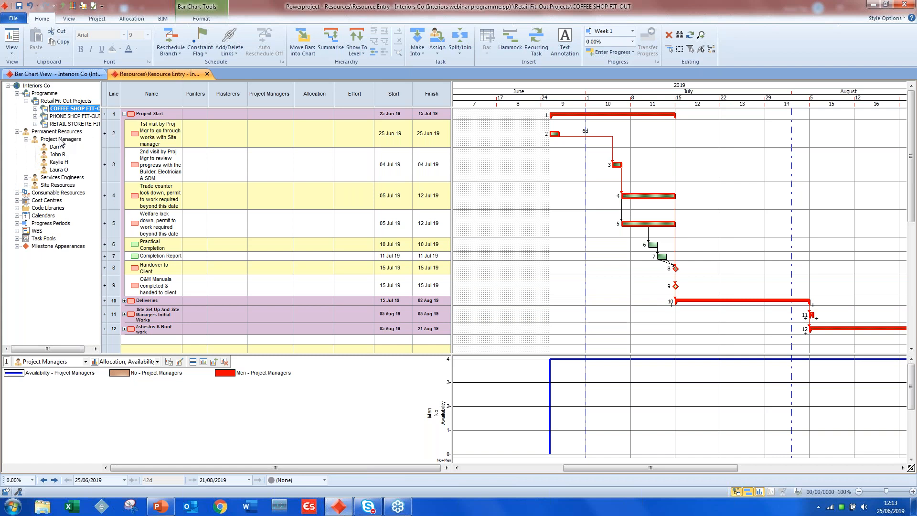
left_click(27, 185)
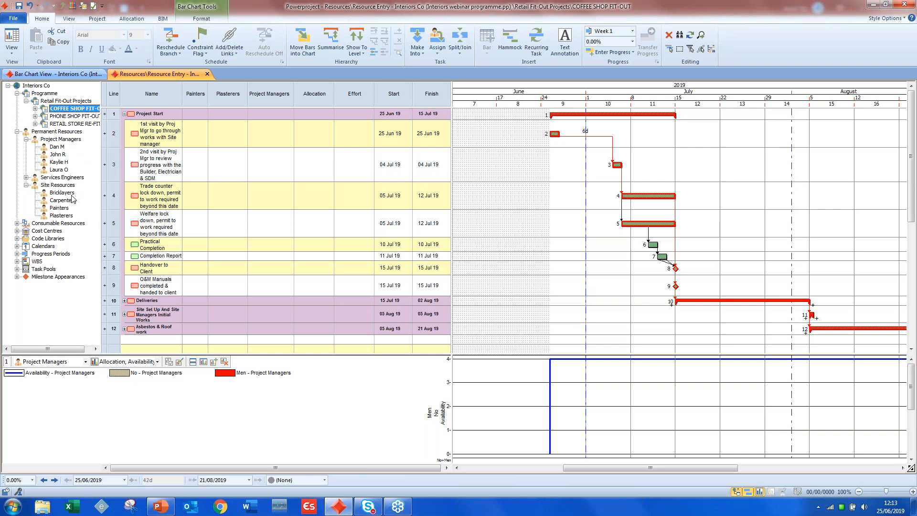
- Assign the first project manager to both Proj Mgr visit tasks and the second project manager to the trade counter lock down task
left_click(56, 147)
left_click_drag(53, 149, 544, 121)
left_click_drag(608, 160, 616, 173)
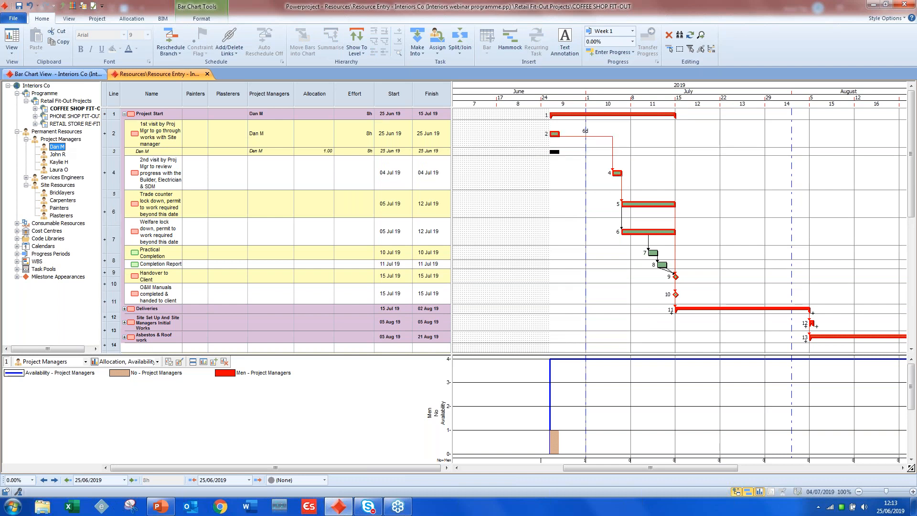
left_click_drag(57, 155, 420, 171)
left_click_drag(623, 213, 623, 213)
left_click_drag(60, 156, 619, 247)
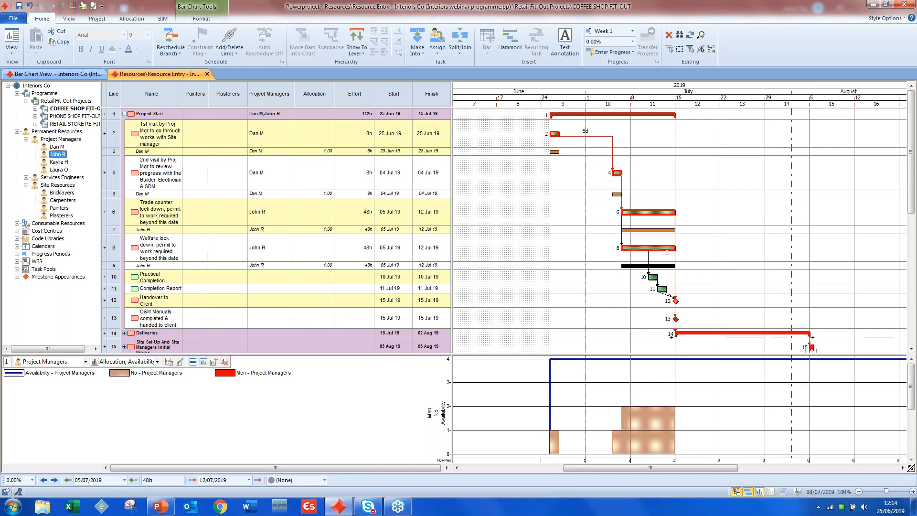
left_click(116, 265)
key("Delete")
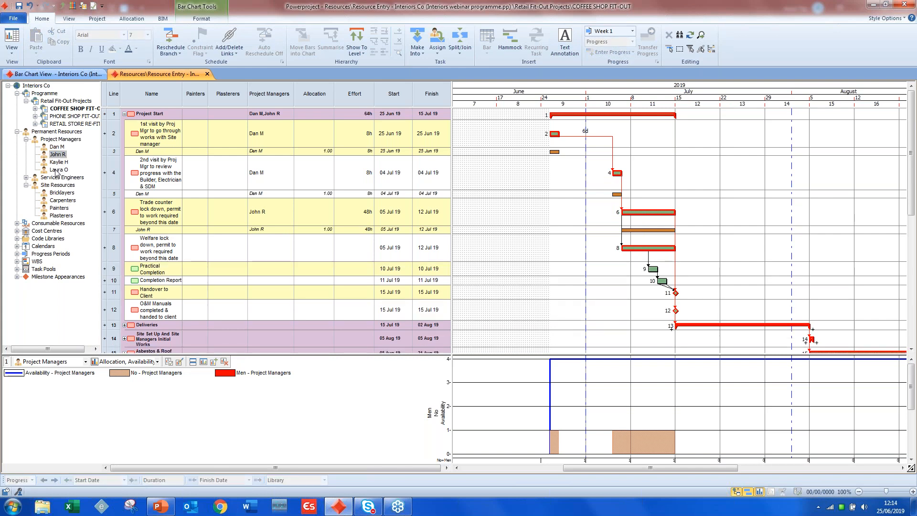
- Assign the third project manager to the welfare lock down task and the fourth to Practical Completion
left_click_drag(57, 163, 649, 255)
left_click_drag(59, 169, 659, 282)
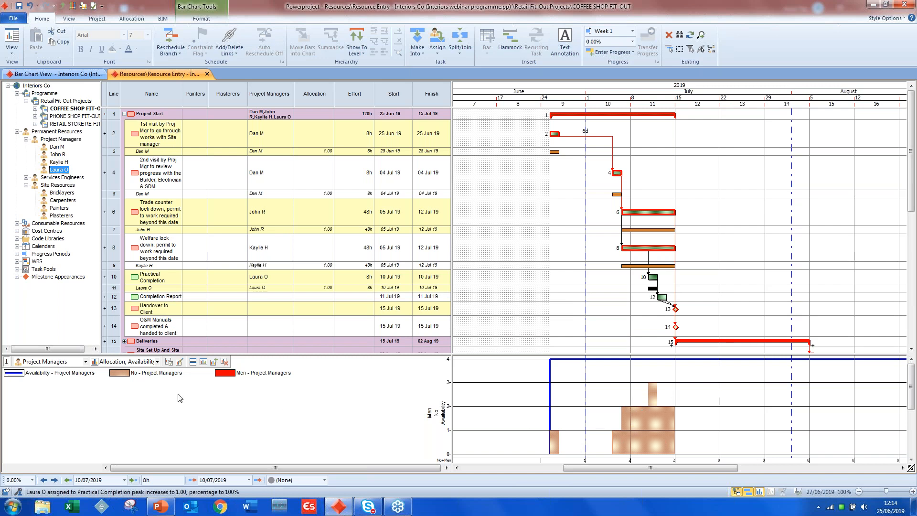
- Look through the resources and report types available for the Project Managers histogram
left_click(84, 362)
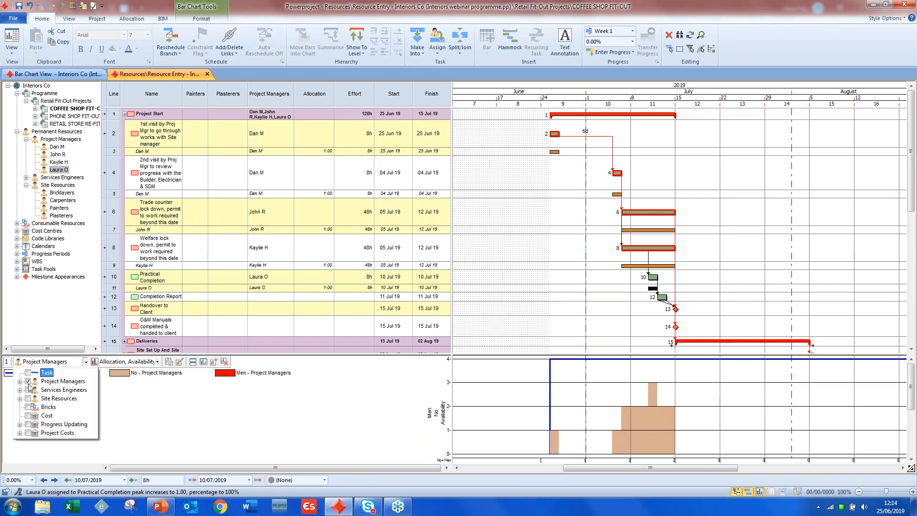
left_click(160, 363)
left_click(161, 364)
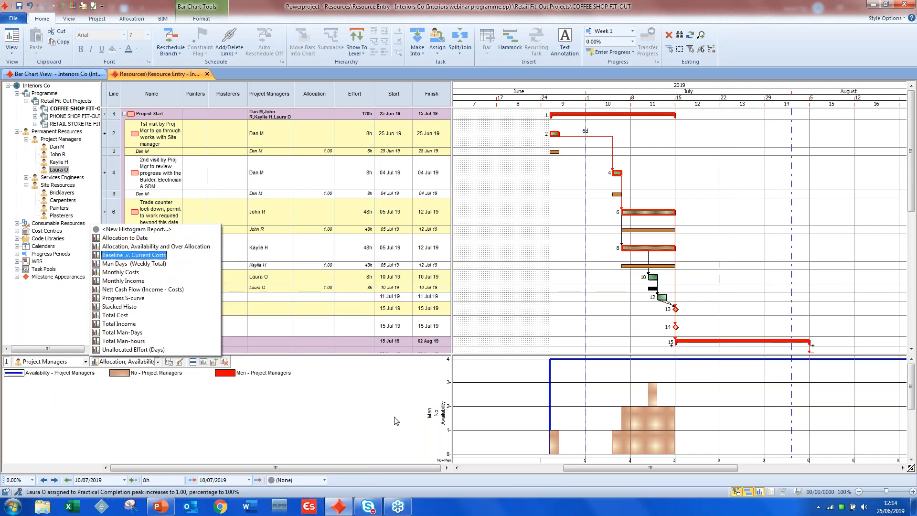
left_click(556, 429)
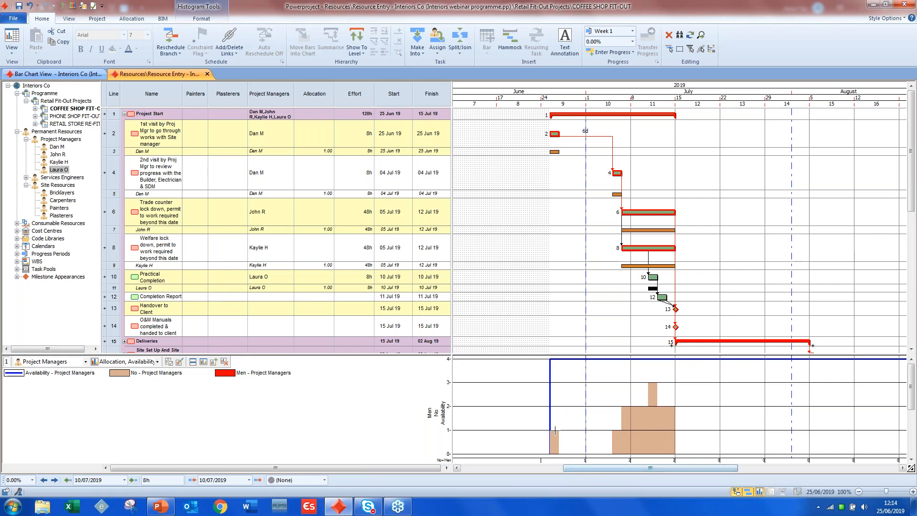
- Drill down on the Project Managers histogram to all sub-resources and examine the individual managers' allocation and availability
right_click(643, 391)
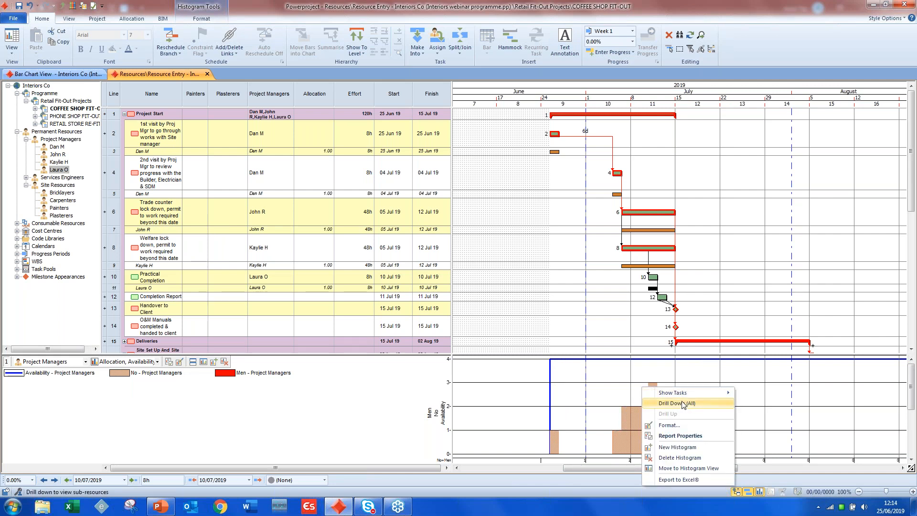
left_click(682, 404)
scroll(684, 405, "down", 3)
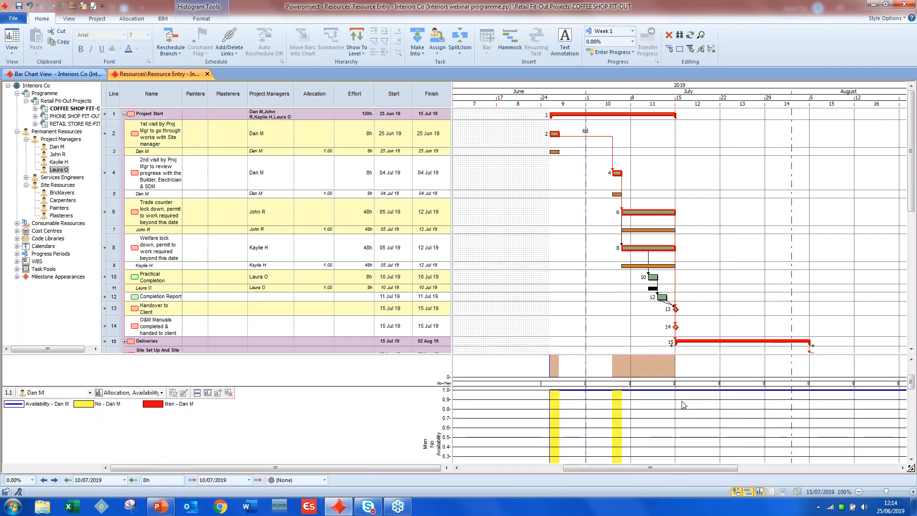
scroll(684, 405, "down", 1)
scroll(684, 405, "down", 1)
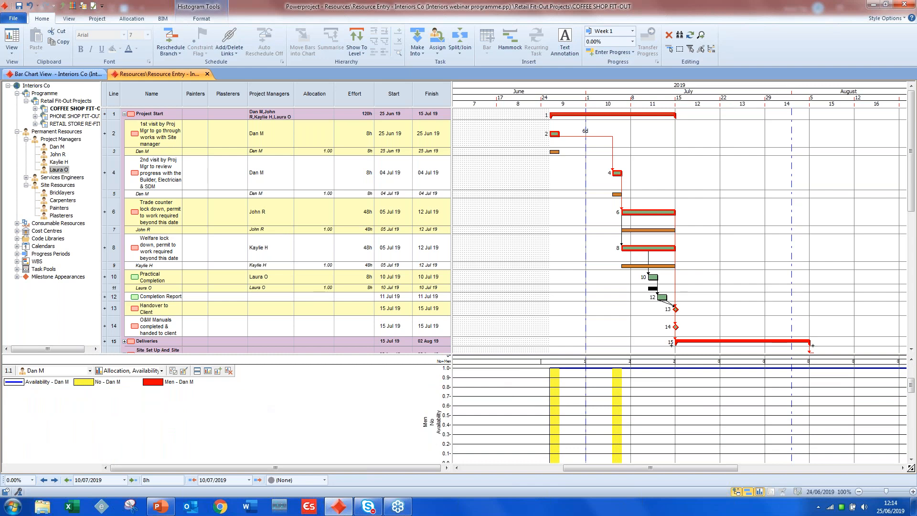
scroll(615, 398, "down", 7)
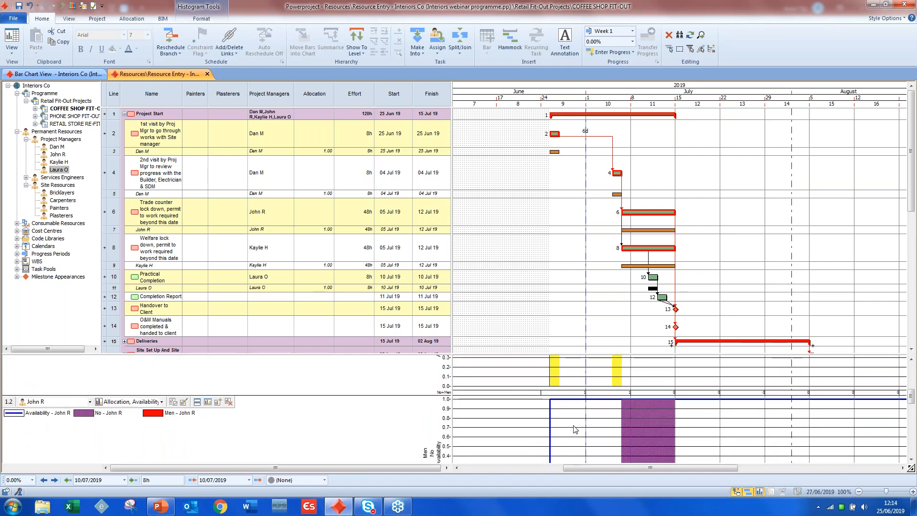
scroll(645, 409, "down", 2)
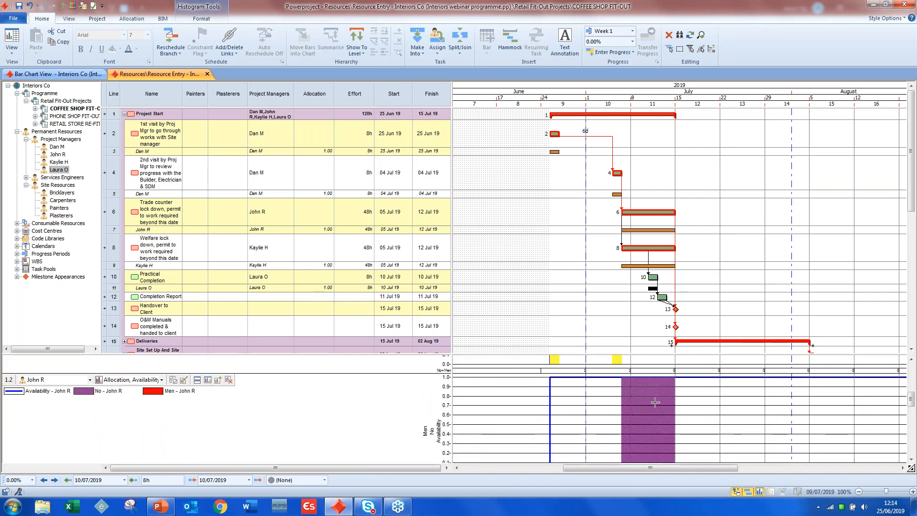
scroll(655, 402, "up", 2)
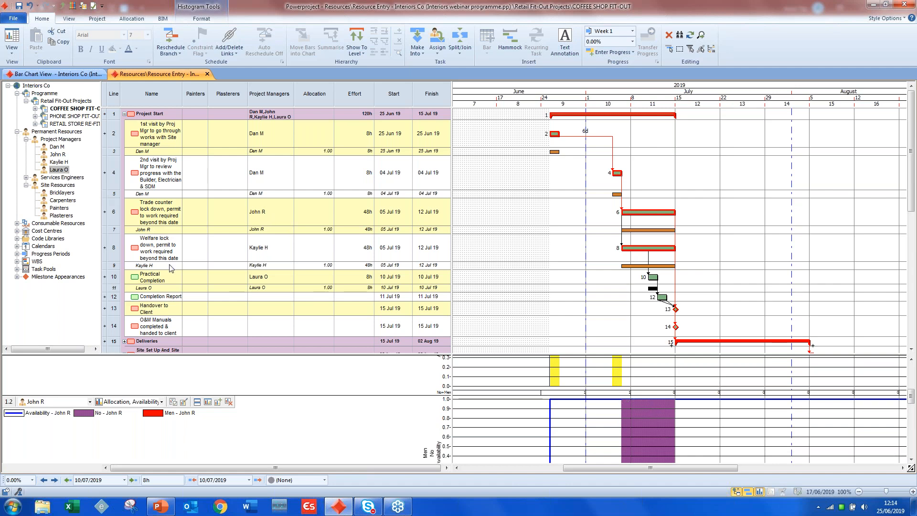
scroll(648, 394, "up", 5)
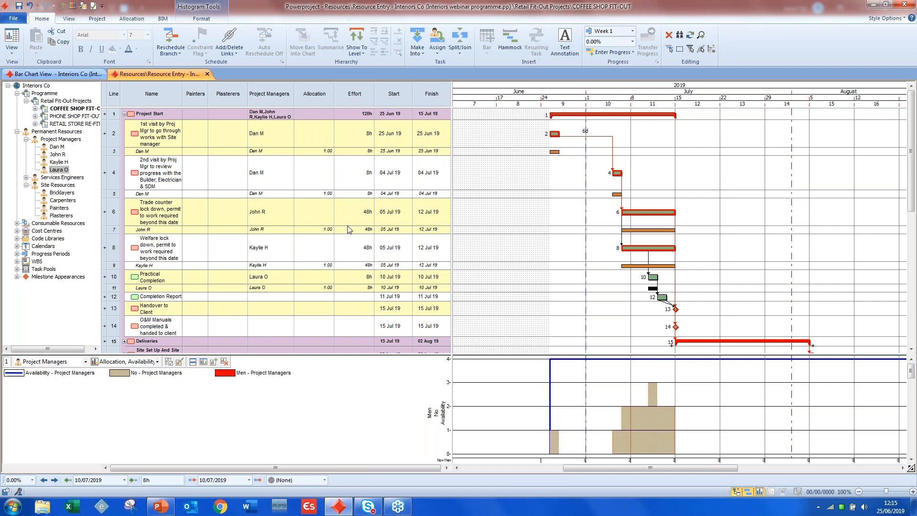
- Set the project manager's allocation on the 1st visit task to 0.5
left_click(324, 152)
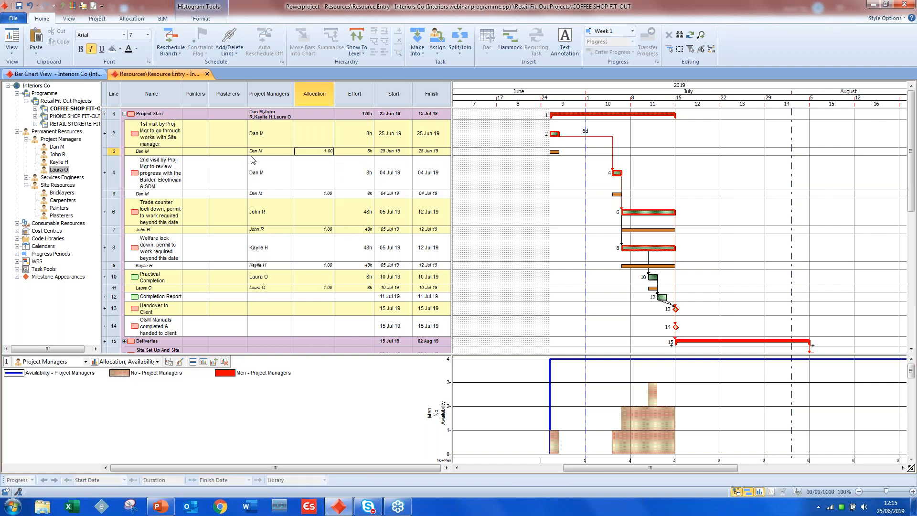
double_click(319, 151)
type("0.5")
left_click(342, 179)
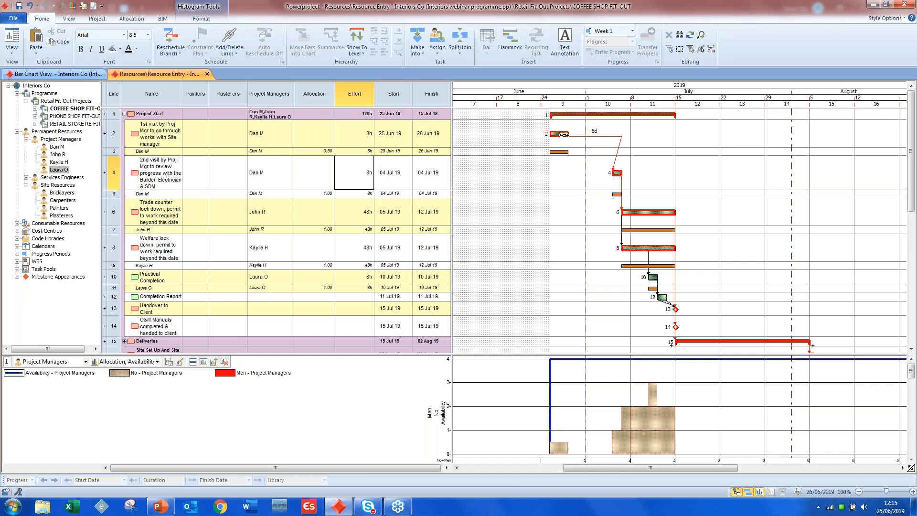
- Set the project manager's allocation on the trade counter lock down task to 0.5
left_click(320, 151)
left_click(319, 229)
type("0.5")
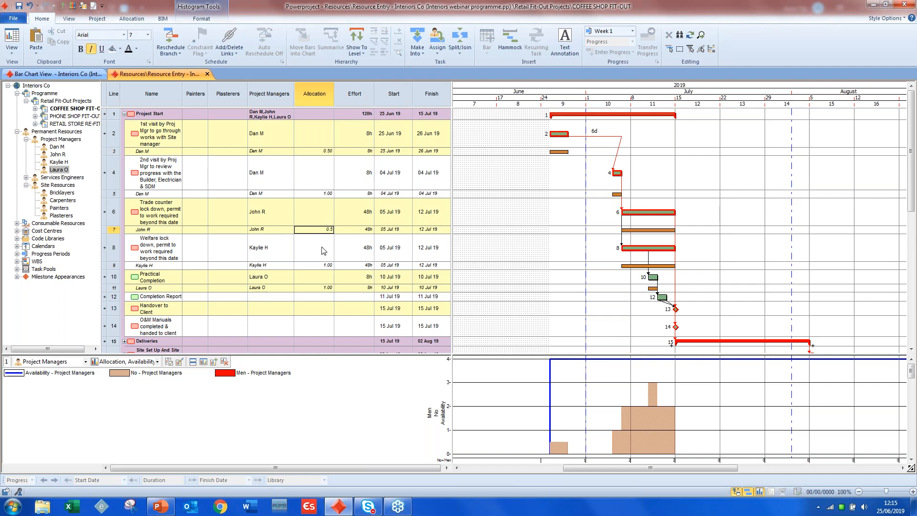
left_click(323, 251)
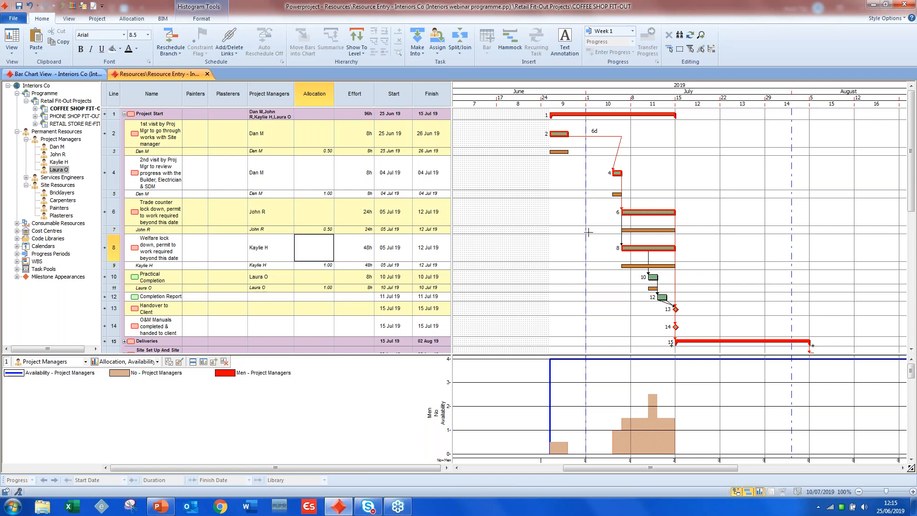
- Restore the project manager allocations on the trade counter lock down and 1st visit tasks to 1
left_click(319, 230)
type("1.")
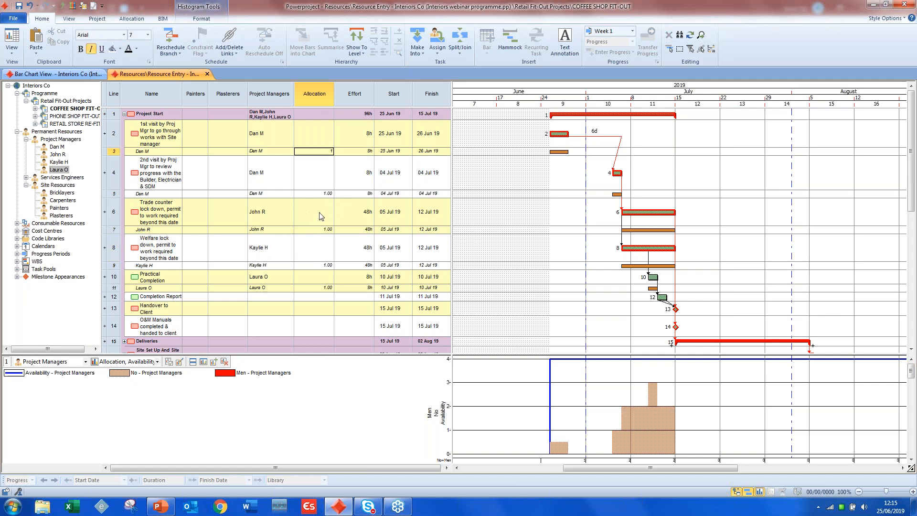
left_click(321, 216)
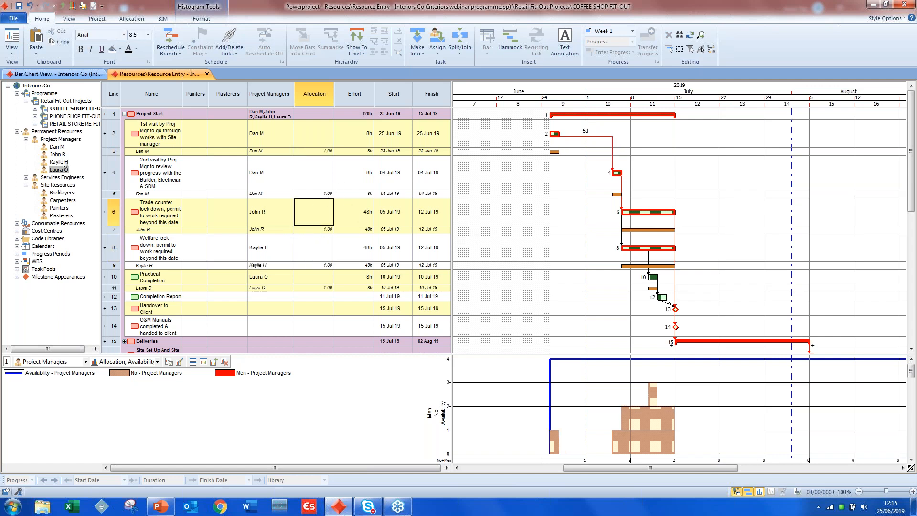
- Open the first project manager's resource properties and check the calendar assigned in the details
right_click(57, 147)
left_click(85, 249)
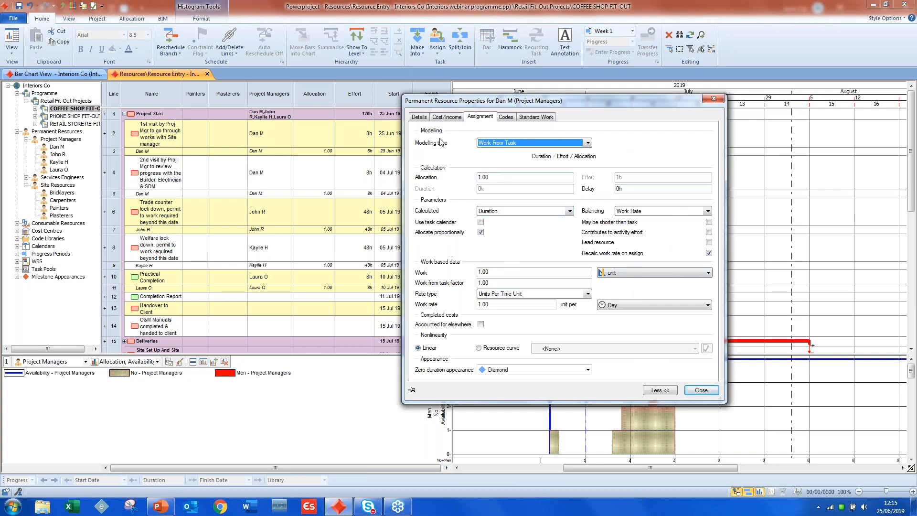
left_click(418, 117)
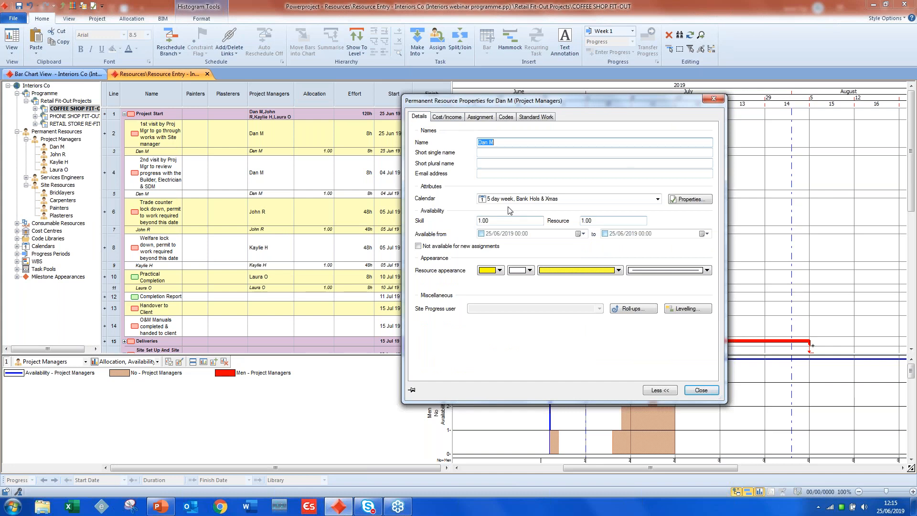
left_click(554, 202)
left_click(554, 213)
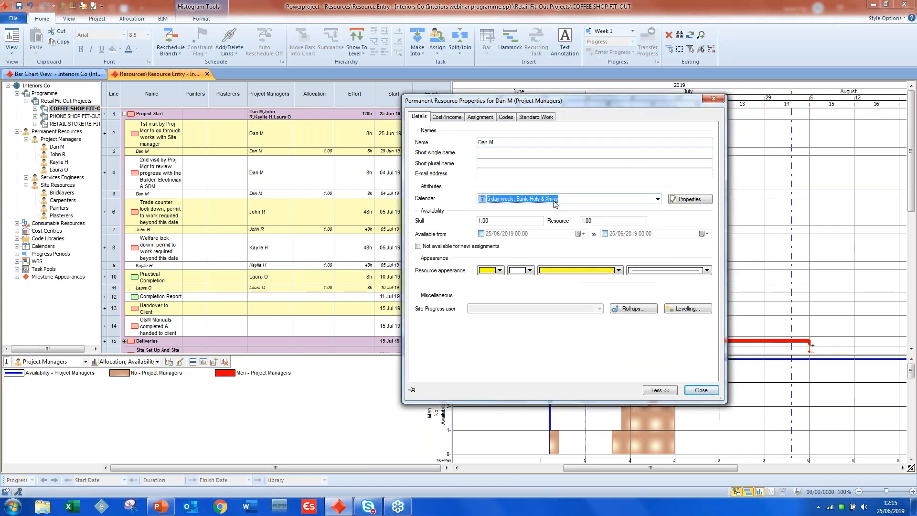
- Expand the Calendars library and examine the 2019 calendar properties of "5 day week, Bank Hols & Xmas"
left_click(17, 245)
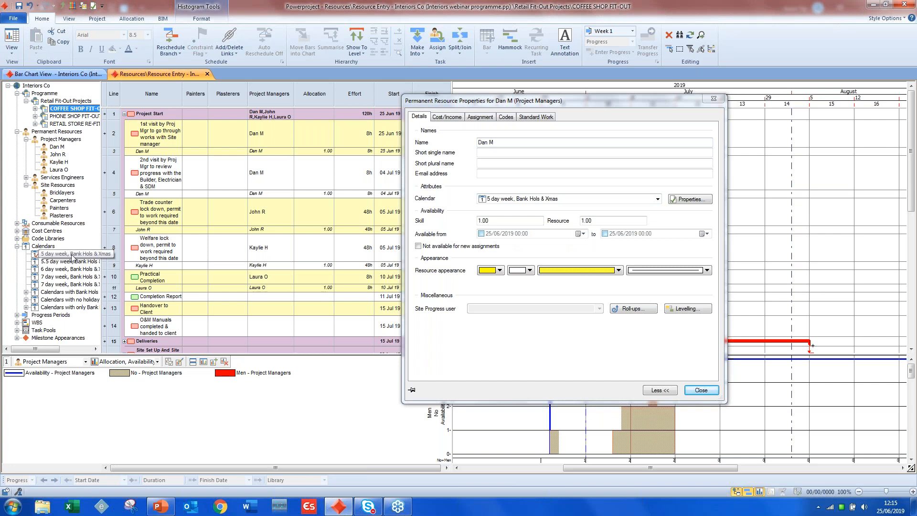
right_click(72, 256)
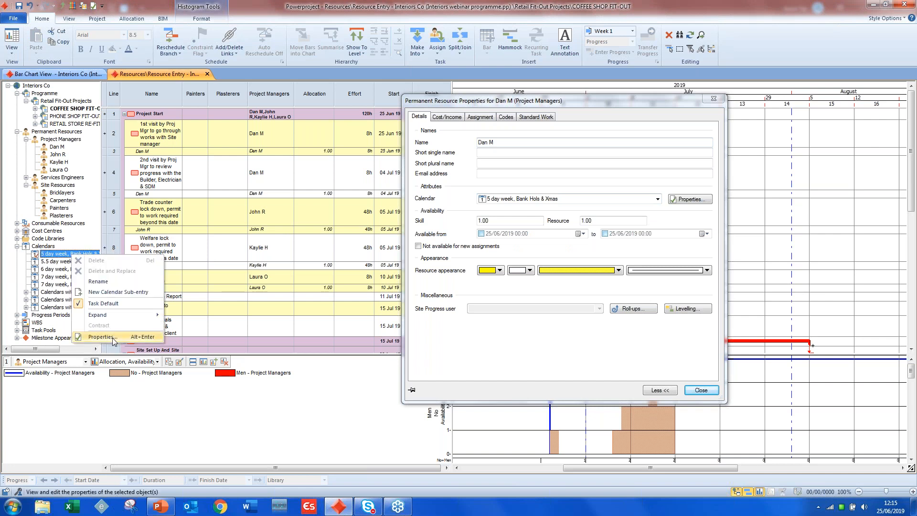
left_click(114, 338)
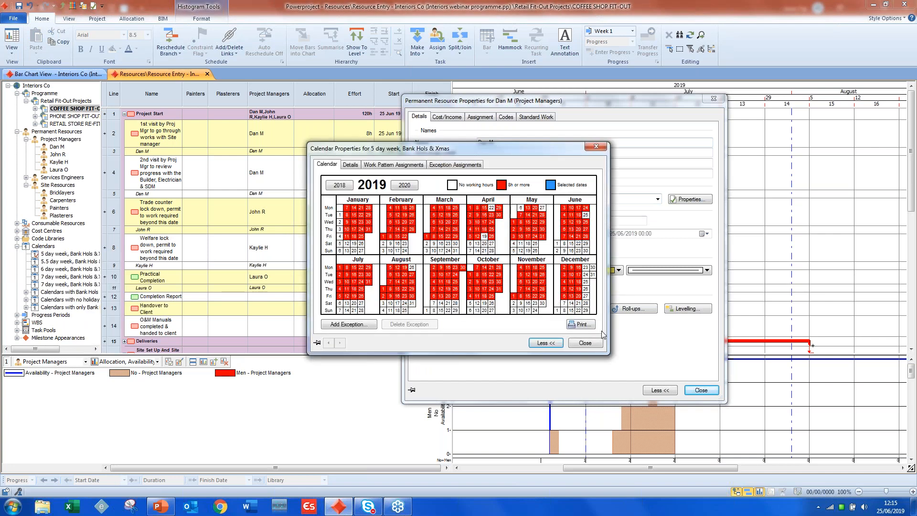
left_click(585, 343)
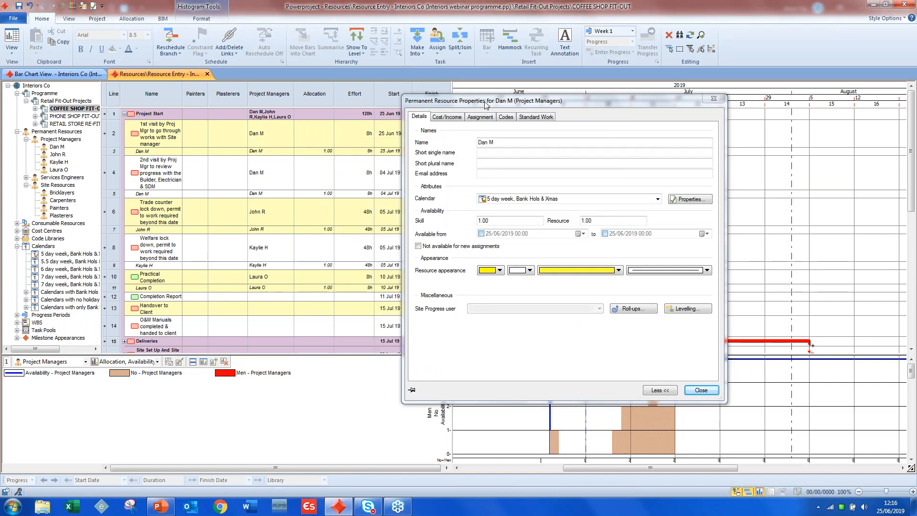
left_click_drag(485, 102, 469, 219)
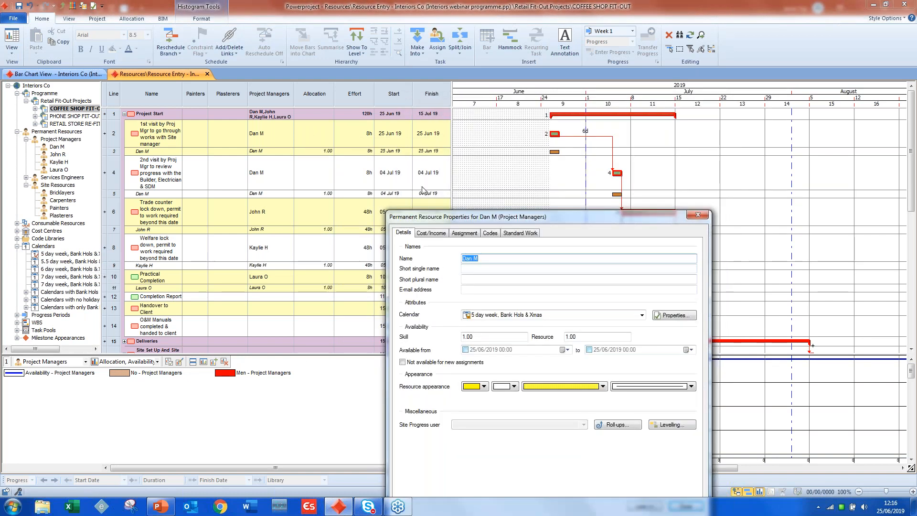
left_click_drag(584, 217, 577, 103)
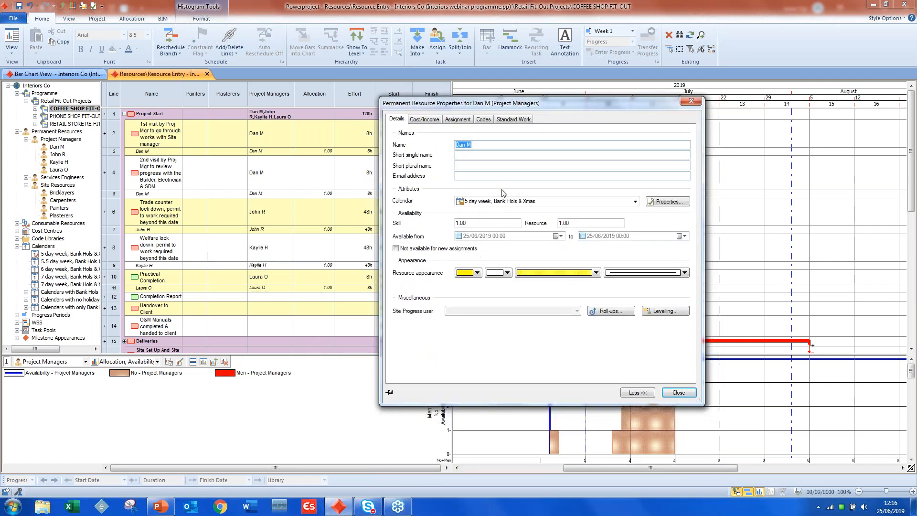
- Check the assigned and available cost and income rates in the project manager's resource properties, and close the dialog
left_click(426, 120)
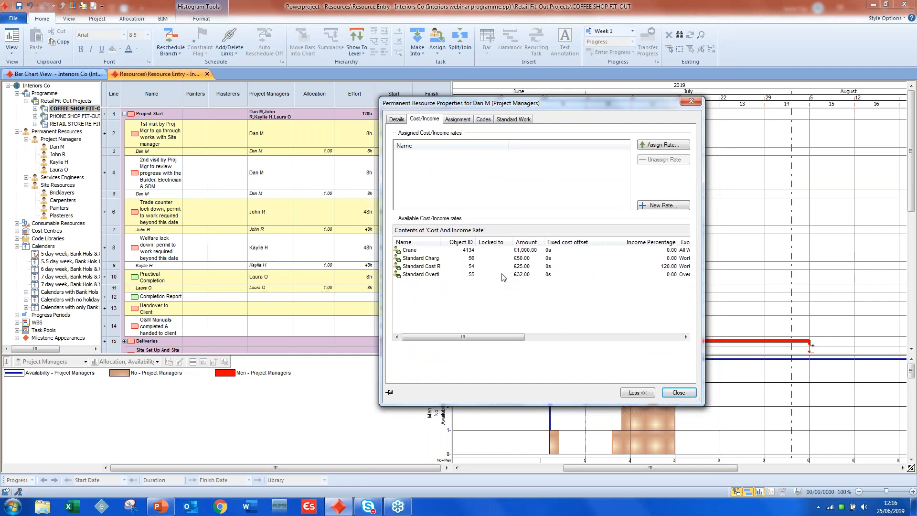
left_click(671, 393)
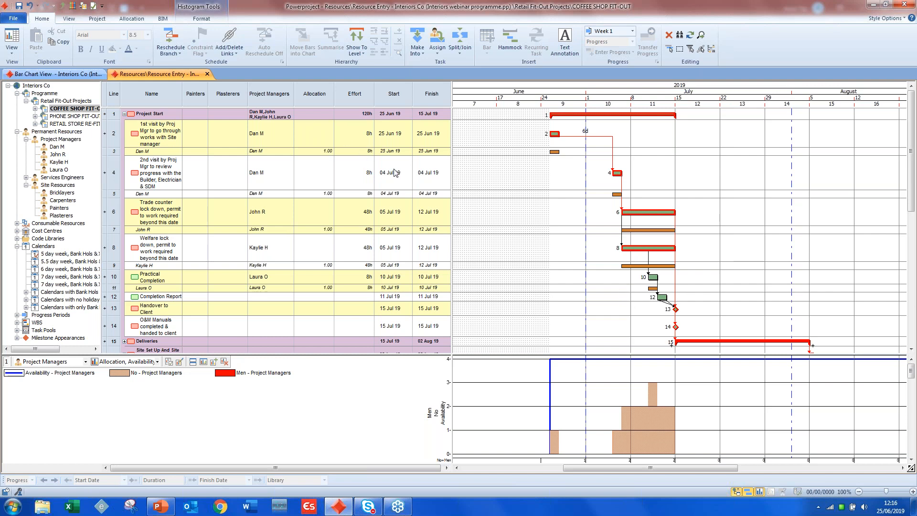
- Run a Resource Search for the Project Managers skill and check the matching resources' availability for the Completion Report task
left_click(132, 19)
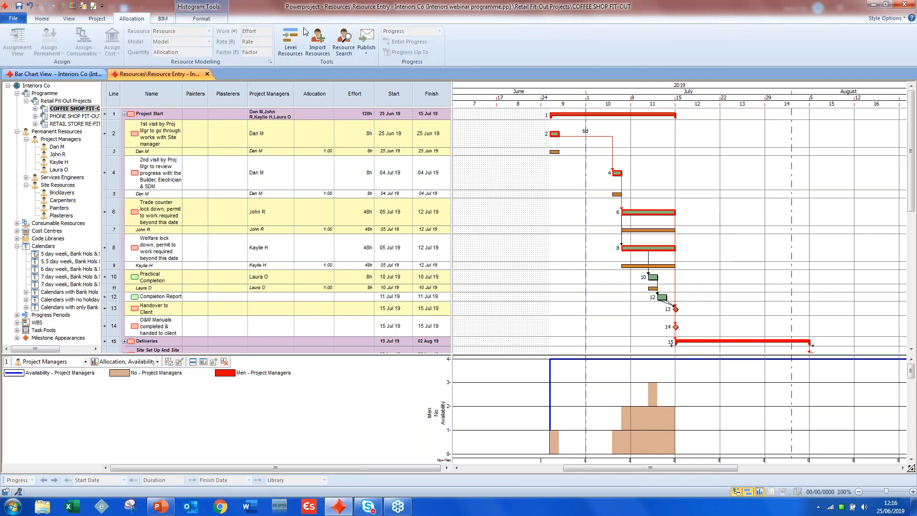
left_click(342, 39)
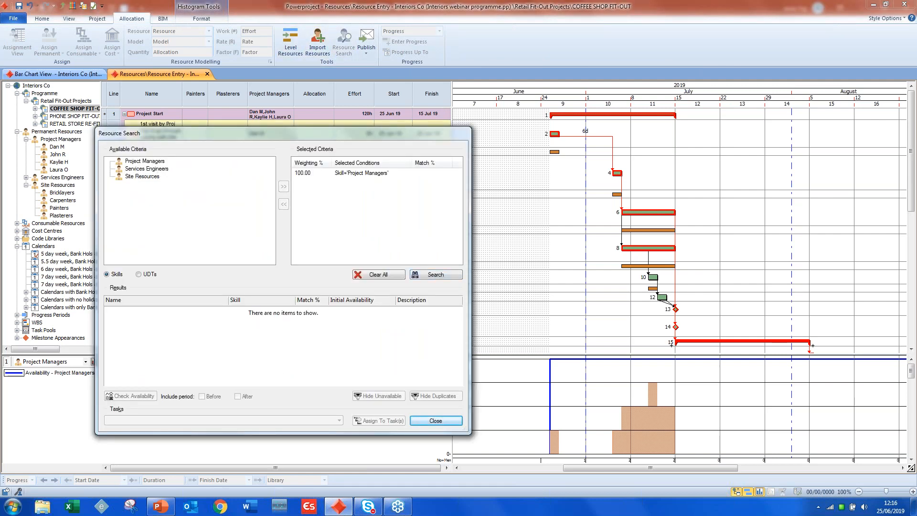
left_click(663, 298)
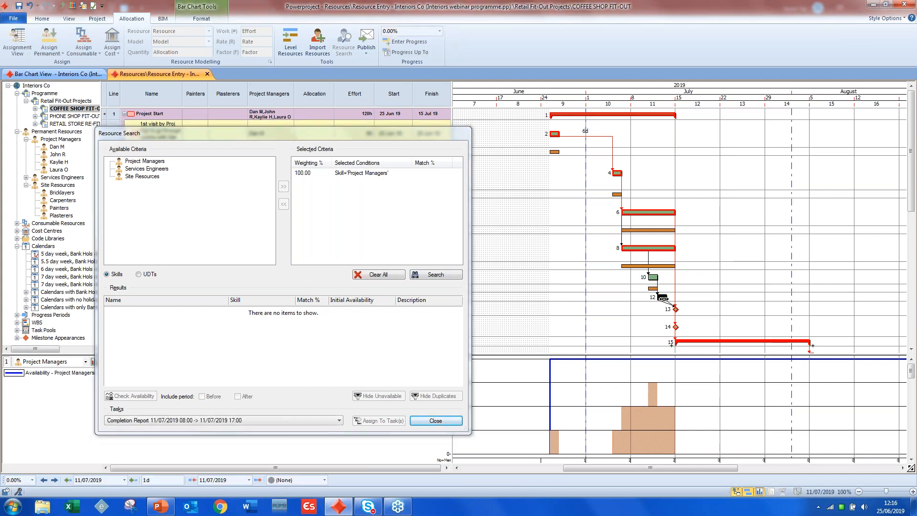
left_click(436, 275)
left_click(144, 396)
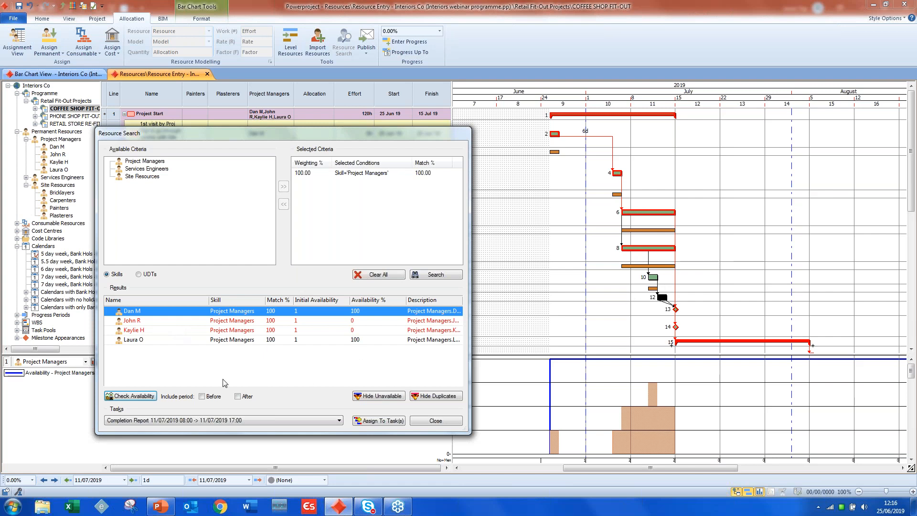
- Assign the last project manager in the search results to the Completion Report task and review the allocation histogram
left_click(212, 342)
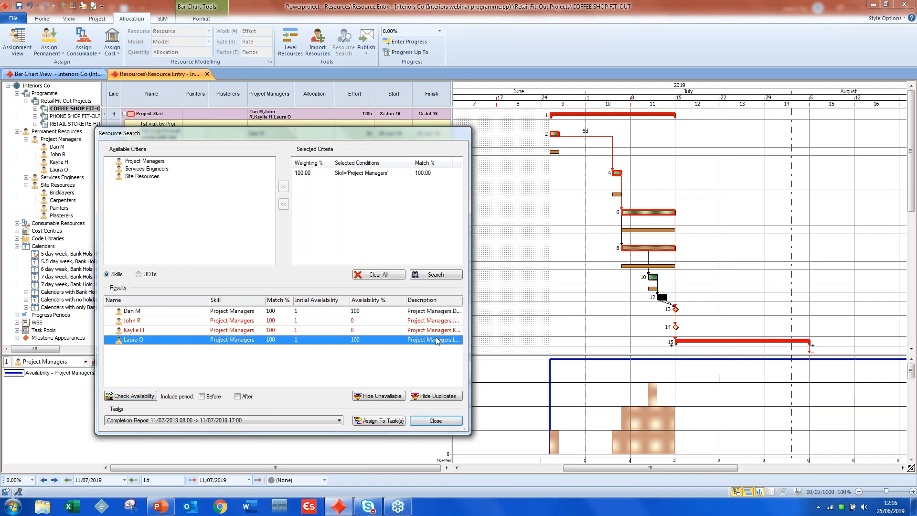
left_click(393, 423)
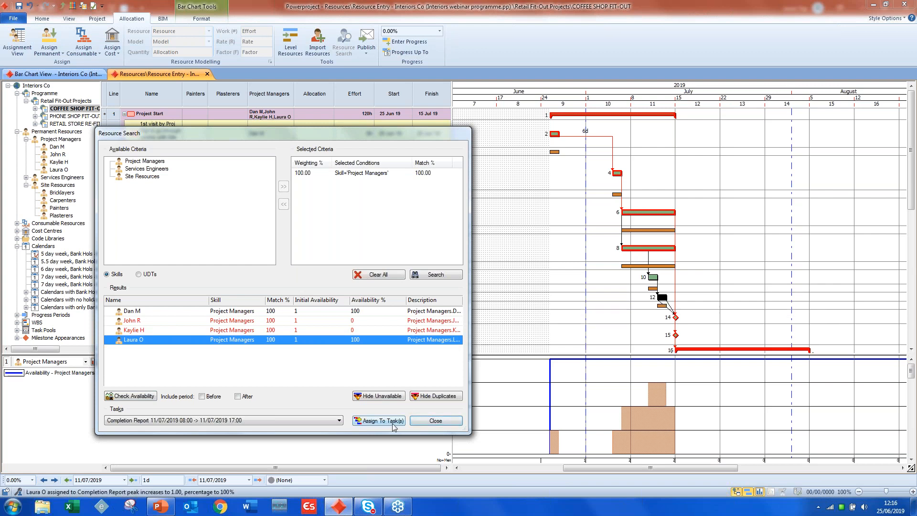
left_click(433, 422)
left_click(651, 394)
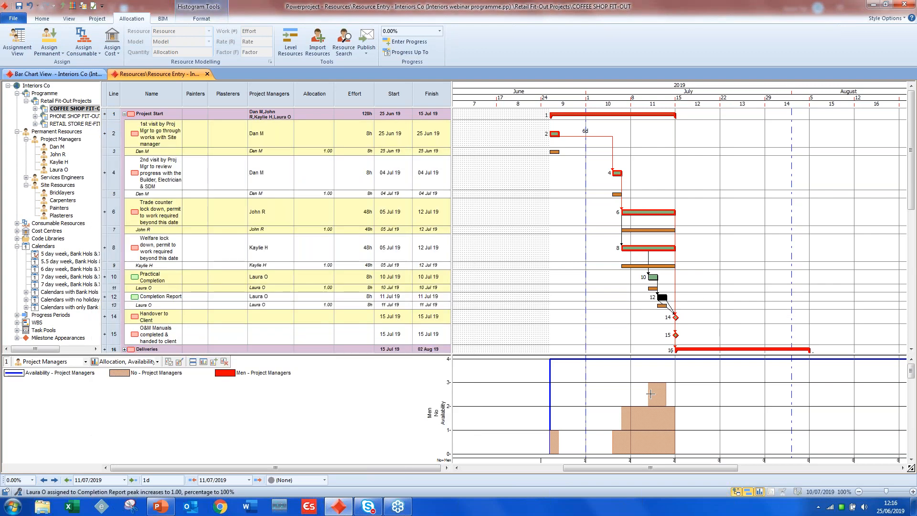
scroll(650, 393, "up", 2)
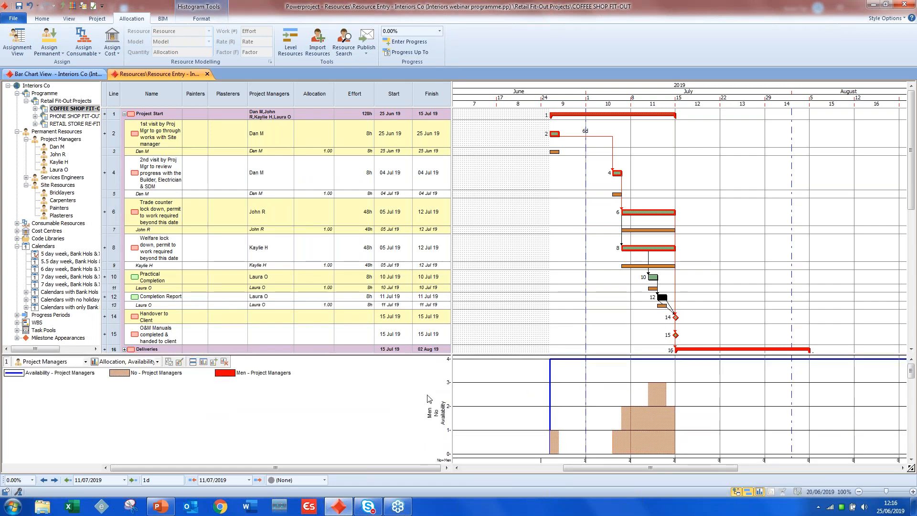
- View the Project Managers histogram enlarged in its own view, look over its options and close that view
left_click(203, 364)
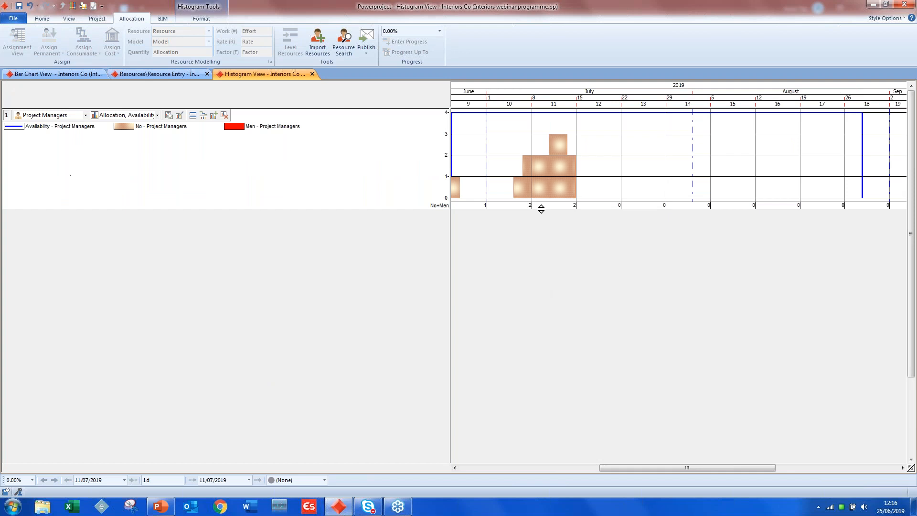
left_click_drag(540, 206, 536, 418)
right_click(671, 265)
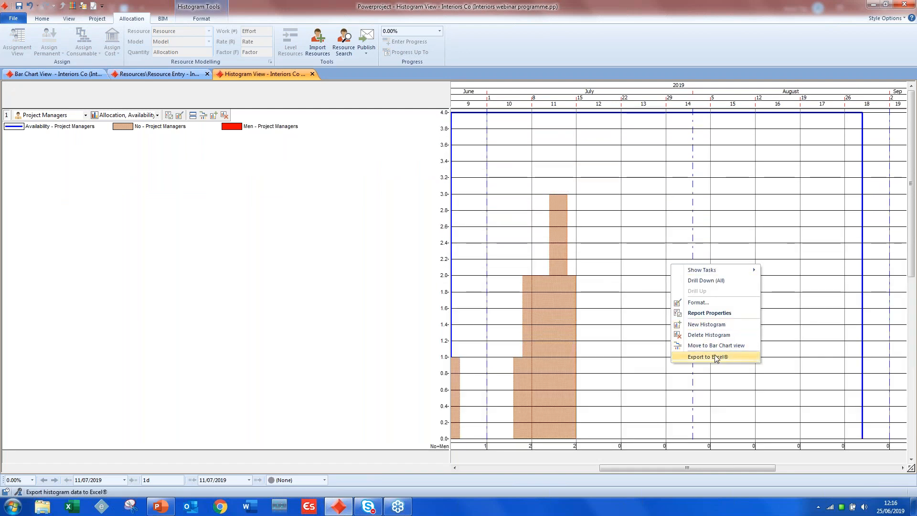
left_click(312, 75)
left_click(313, 75)
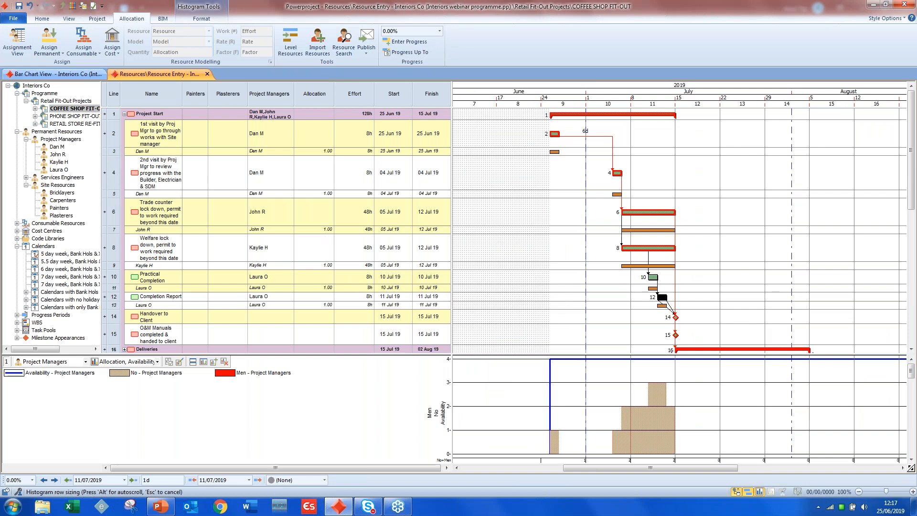
left_click(97, 18)
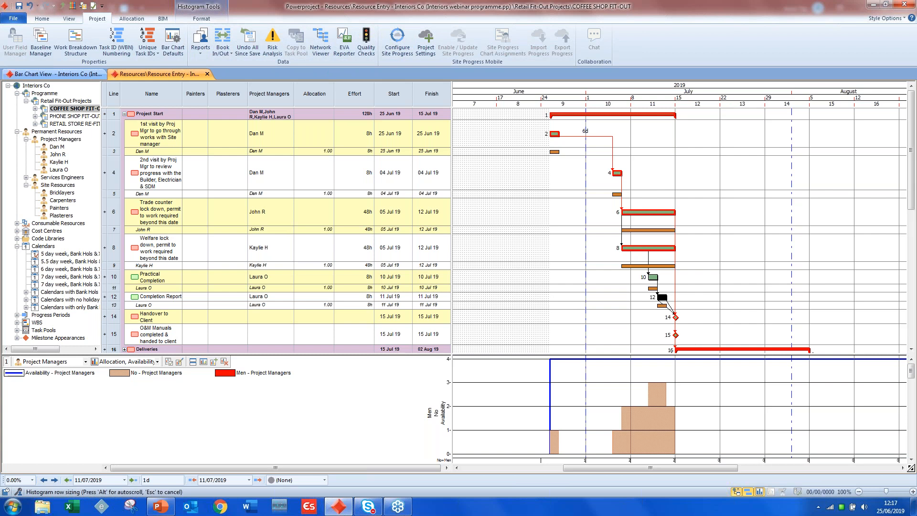
left_click(556, 226)
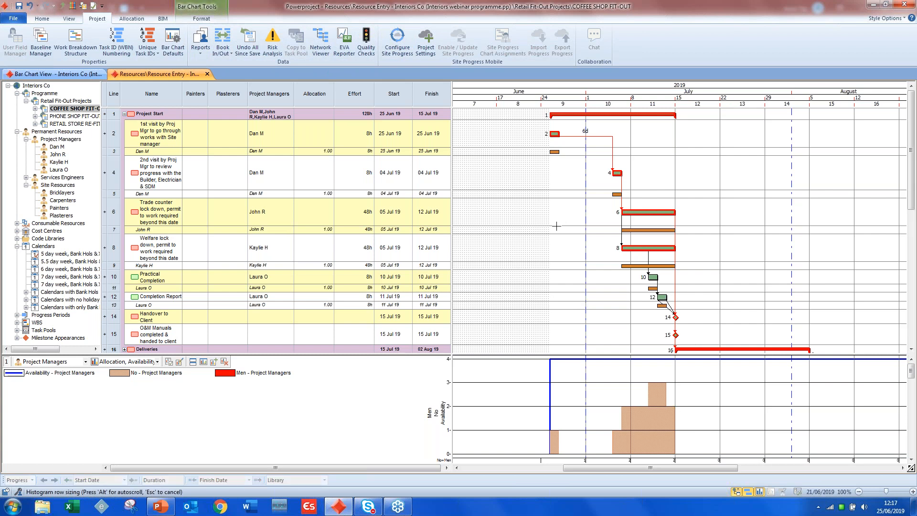
scroll(566, 240, "down", 2)
scroll(566, 240, "up", 2)
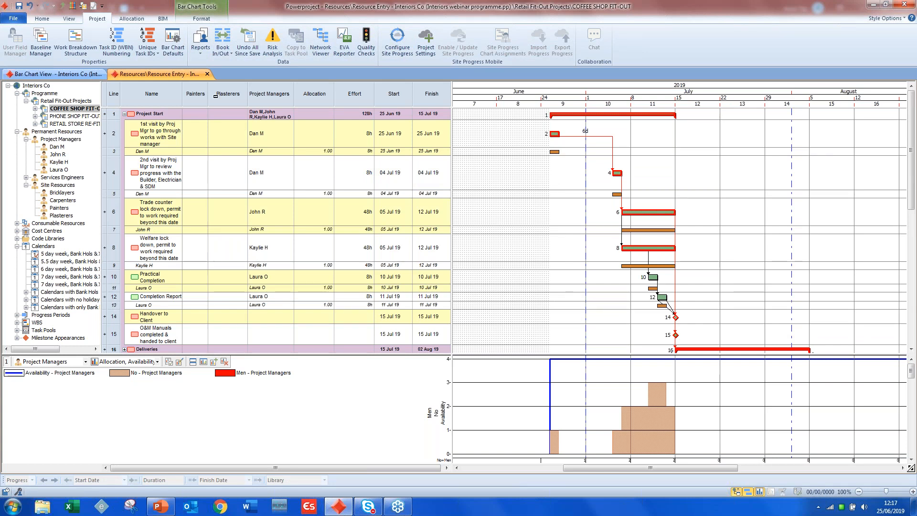
- Open the Cost Info view and display the tasks of the COFFEE SHOP FIT-OUT project
left_click(69, 19)
left_click(12, 52)
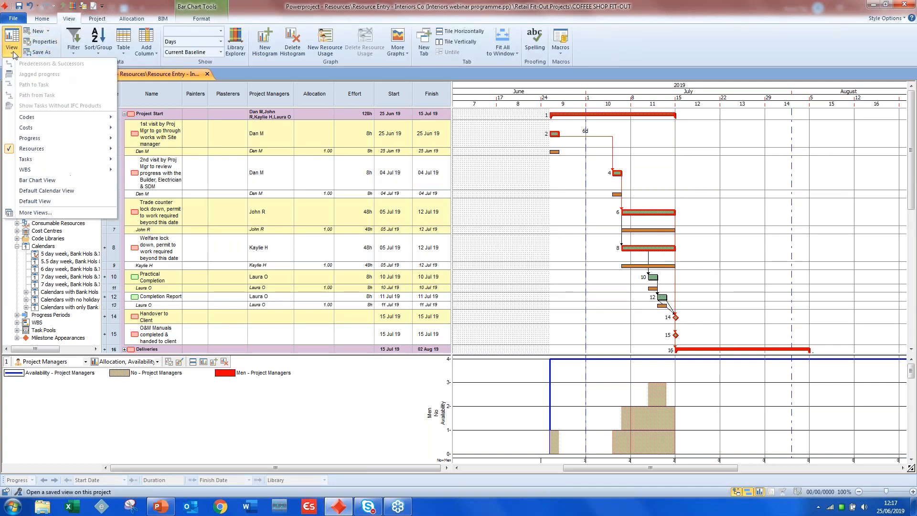
left_click(139, 132)
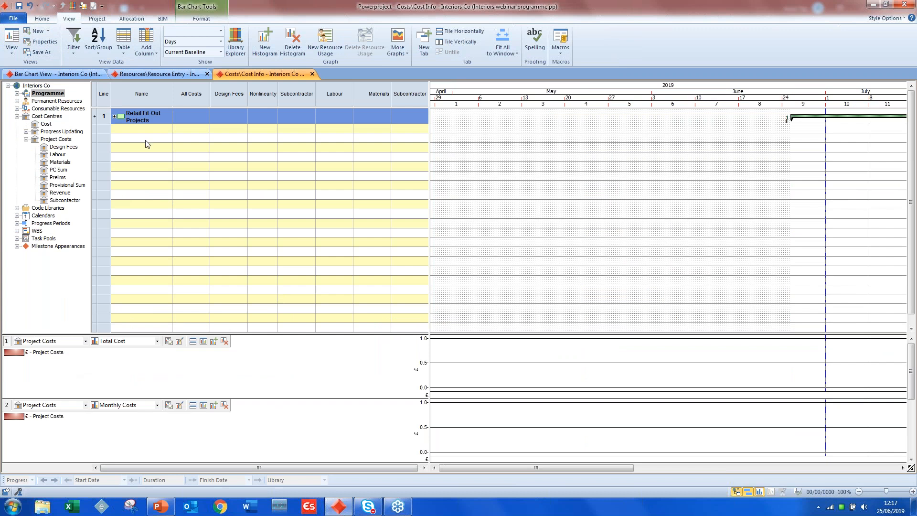
left_click(17, 101)
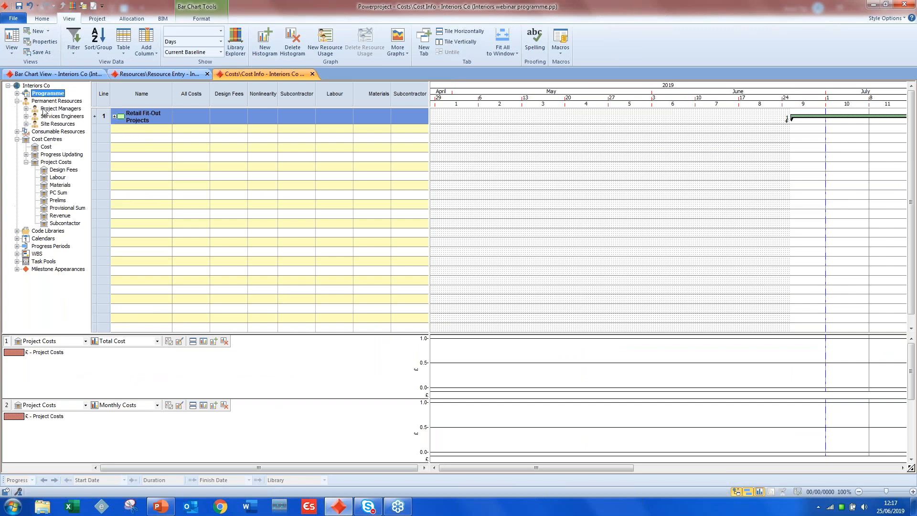
left_click(17, 93)
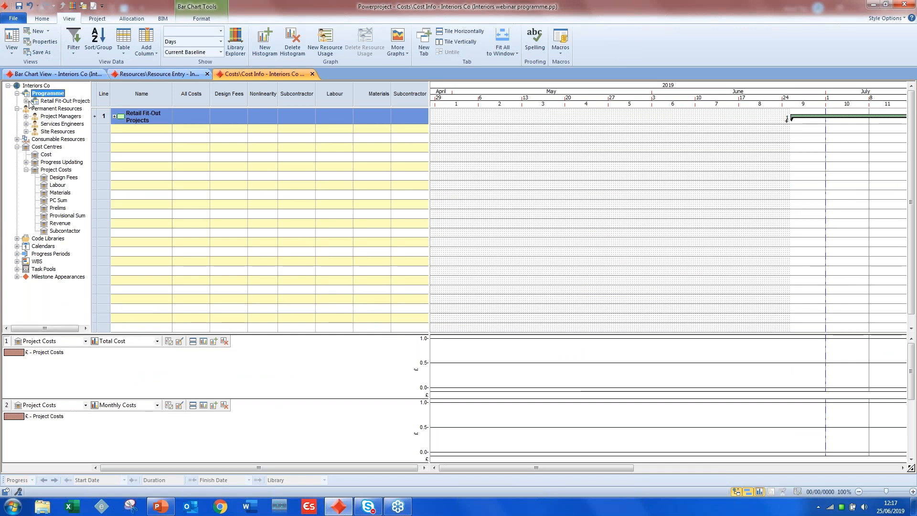
left_click(27, 101)
left_click(49, 109)
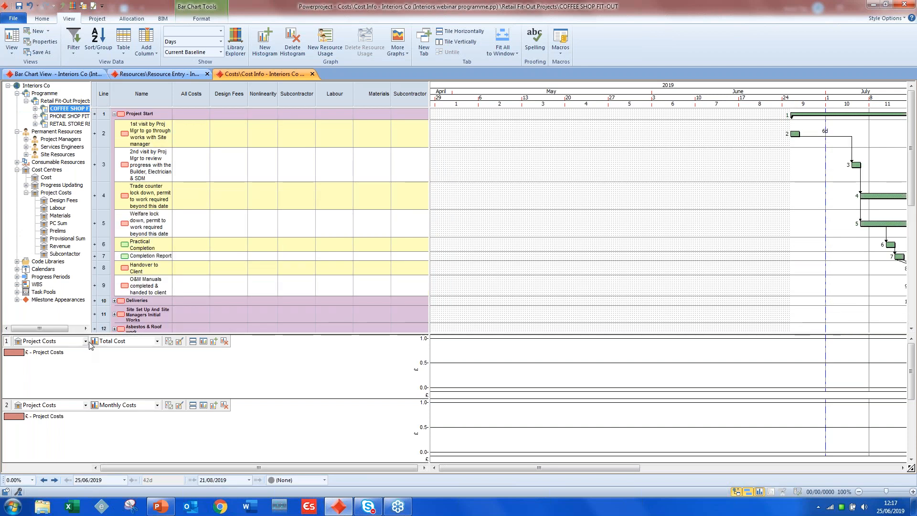
- Check the histogram's cost centre selection and assign the Labour cost centre to the 1st and 2nd visit tasks at £1,000 each
left_click(86, 341)
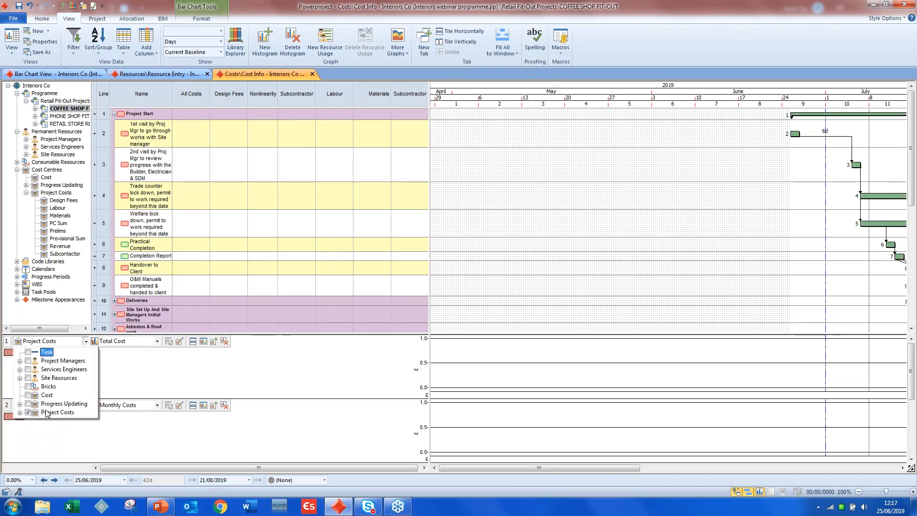
left_click(160, 351)
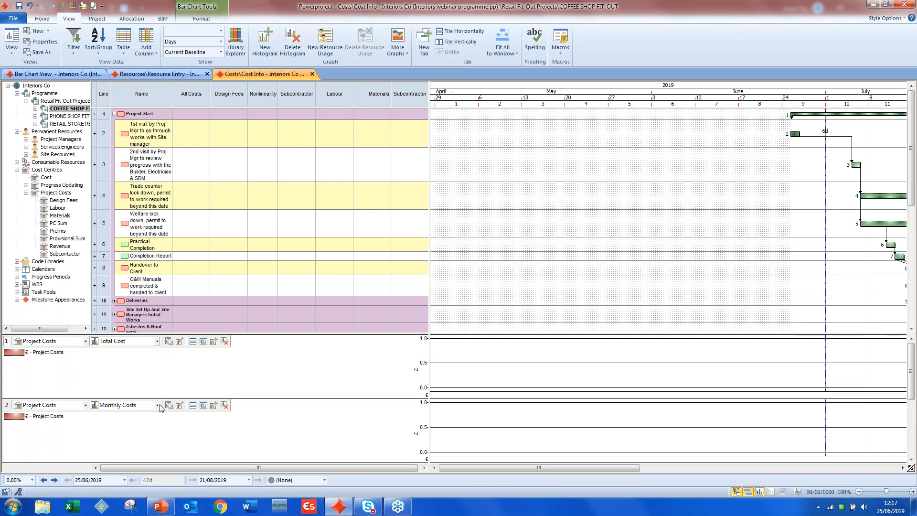
left_click_drag(474, 467, 577, 461)
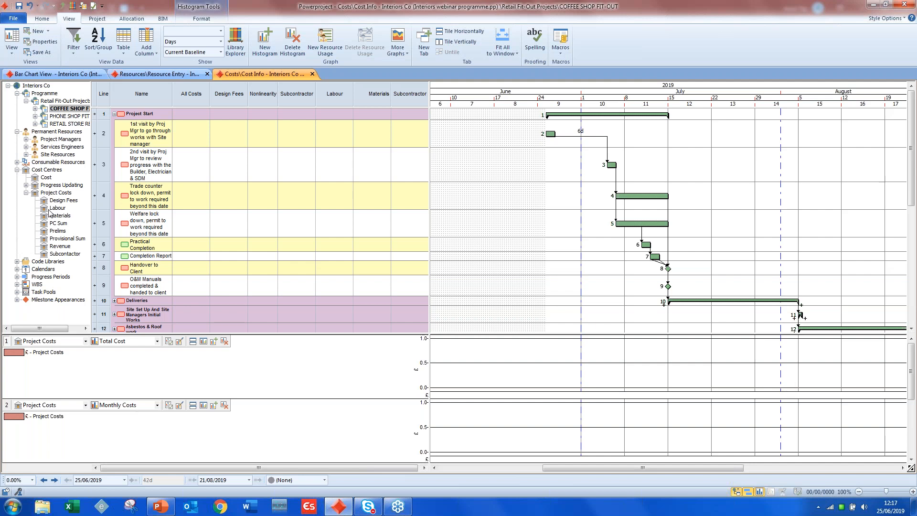
left_click_drag(52, 209, 547, 135)
left_click_drag(46, 208, 613, 178)
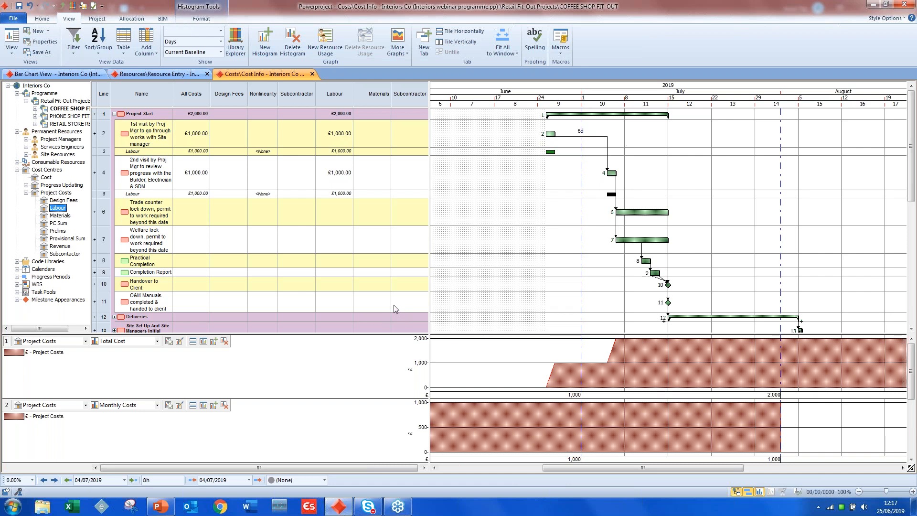
- Set the Labour cost allocation on the 2nd visit task to £5,625
left_click(191, 193)
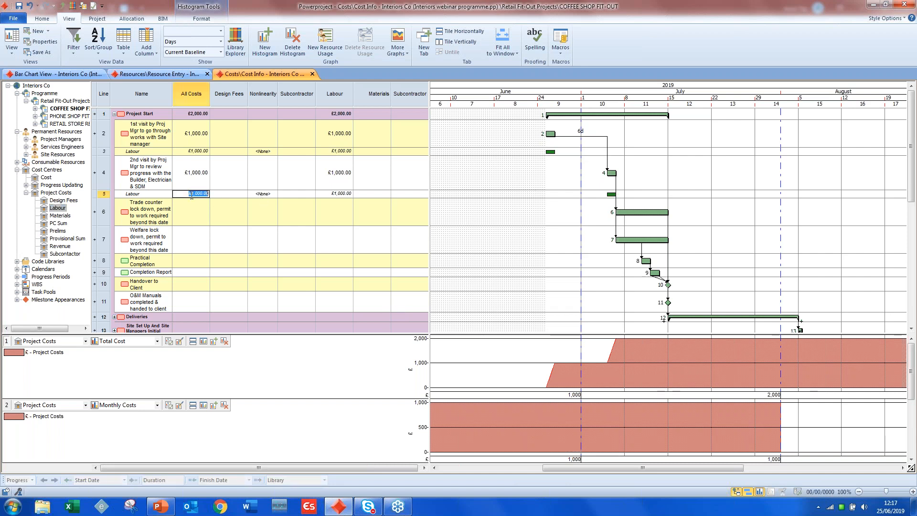
left_click_drag(191, 194, 222, 201)
type("5625")
key("Tab")
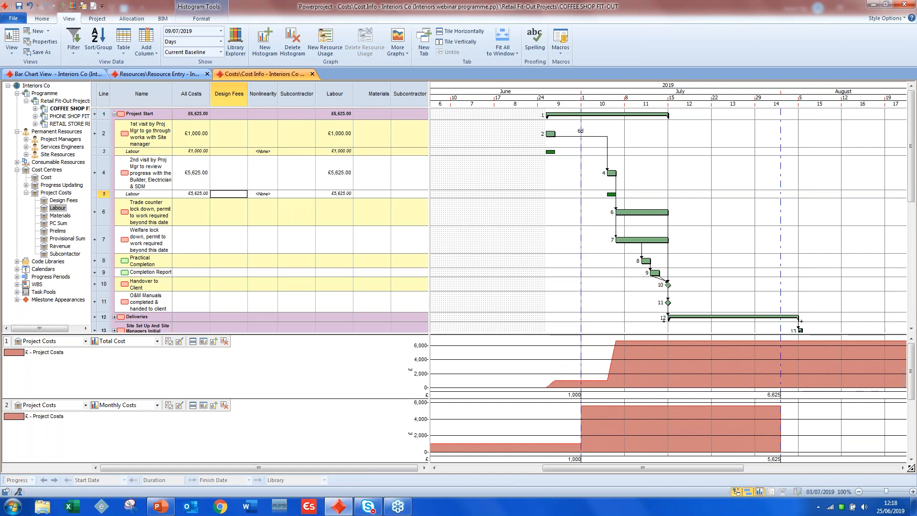
- Look over the monthly costs histogram's copy and Excel export options, and close the Cost Info and Resource Entry views
right_click(675, 424)
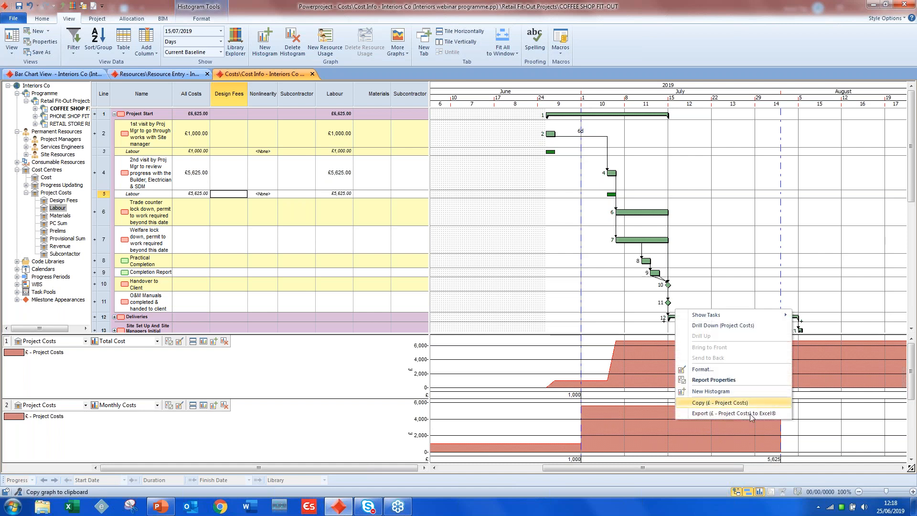
left_click(707, 418)
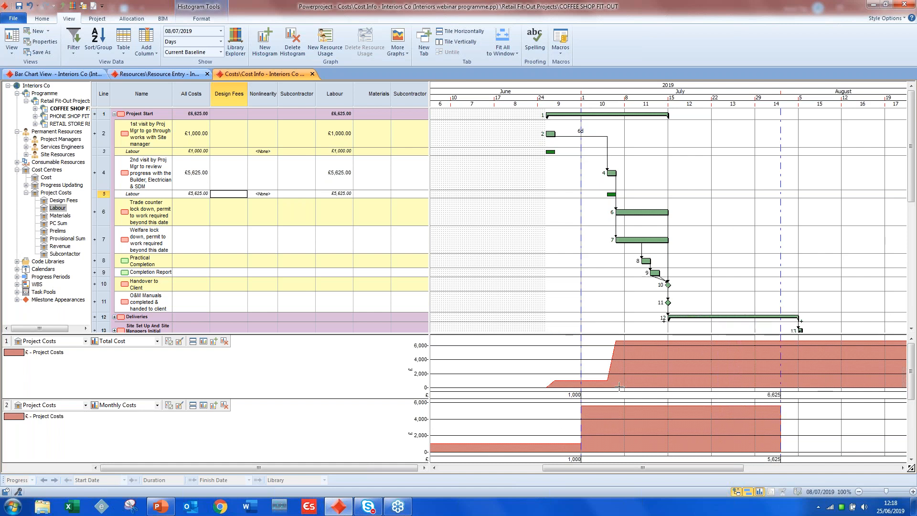
left_click(312, 74)
left_click(207, 74)
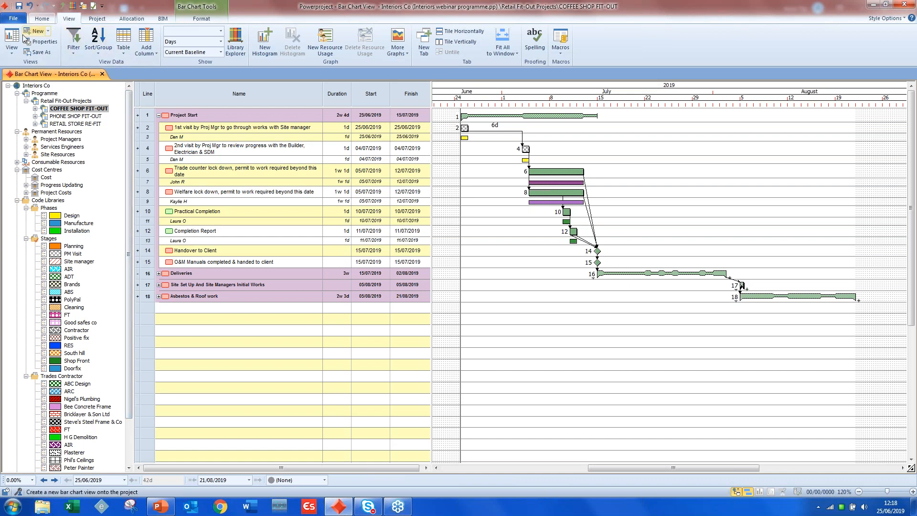
- Open the Progress View and widen its table to bring in the Notes and Attachments columns
left_click(12, 50)
mouse_move(105, 138)
left_click(148, 150)
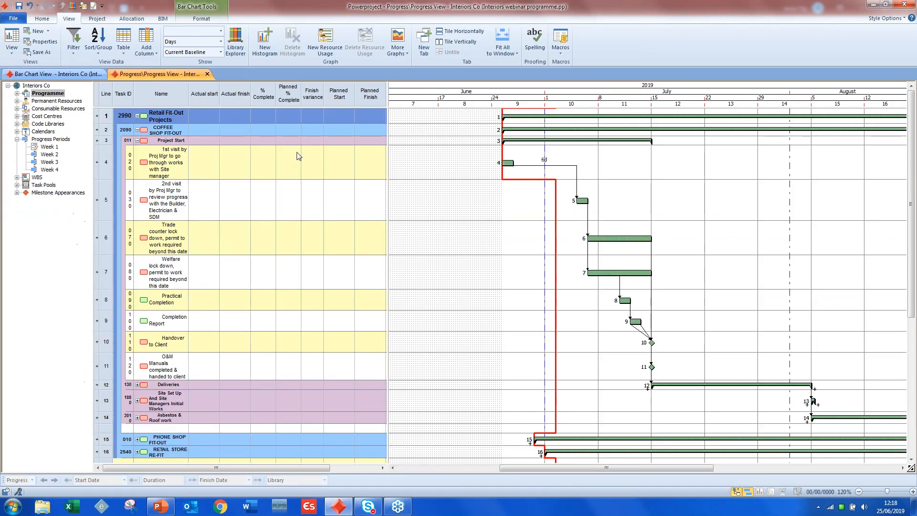
left_click_drag(387, 96, 442, 92)
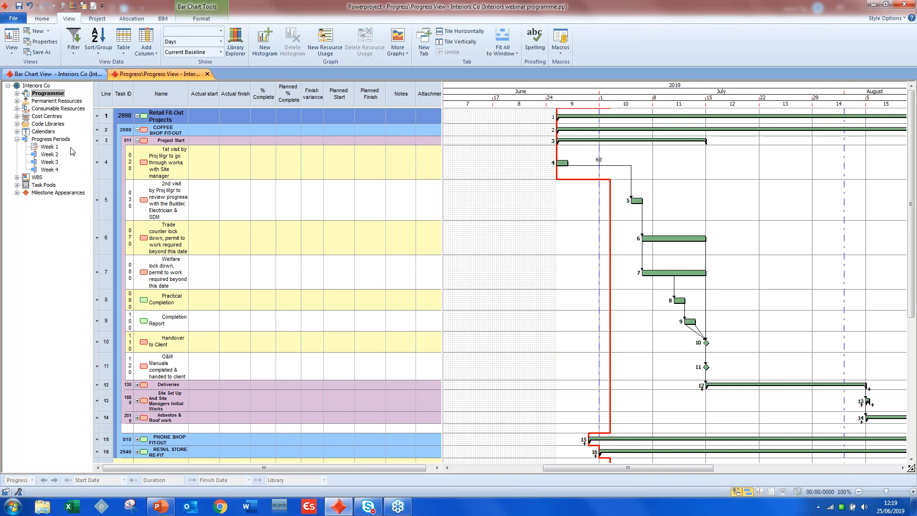
- Look at the options for new progress periods and review the Week 2 progress period's properties
right_click(69, 140)
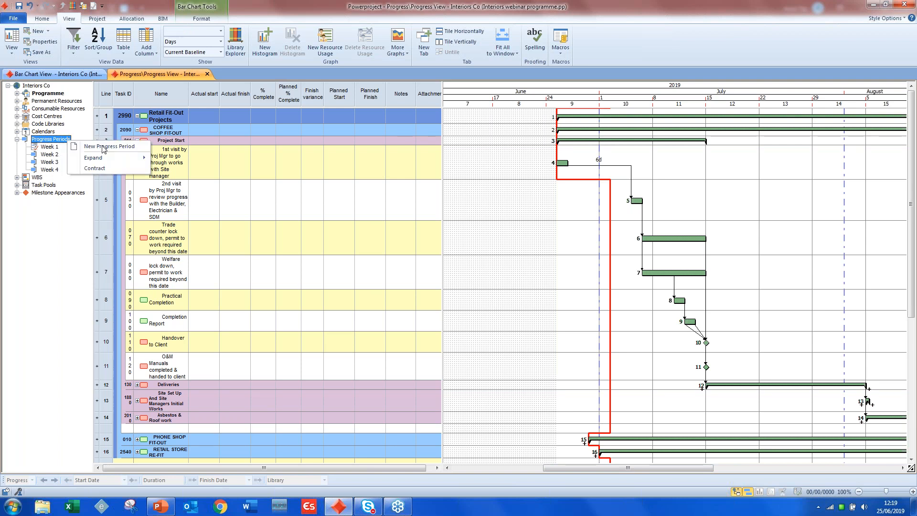
left_click(63, 267)
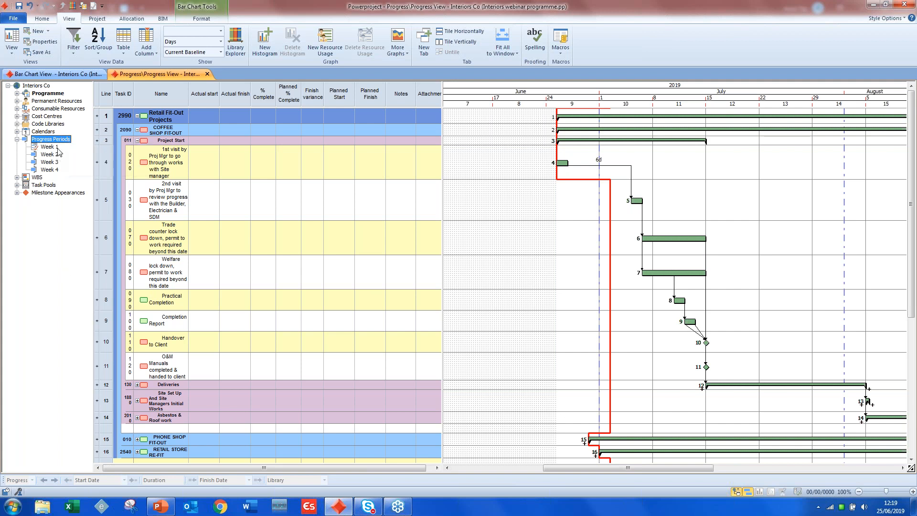
right_click(56, 155)
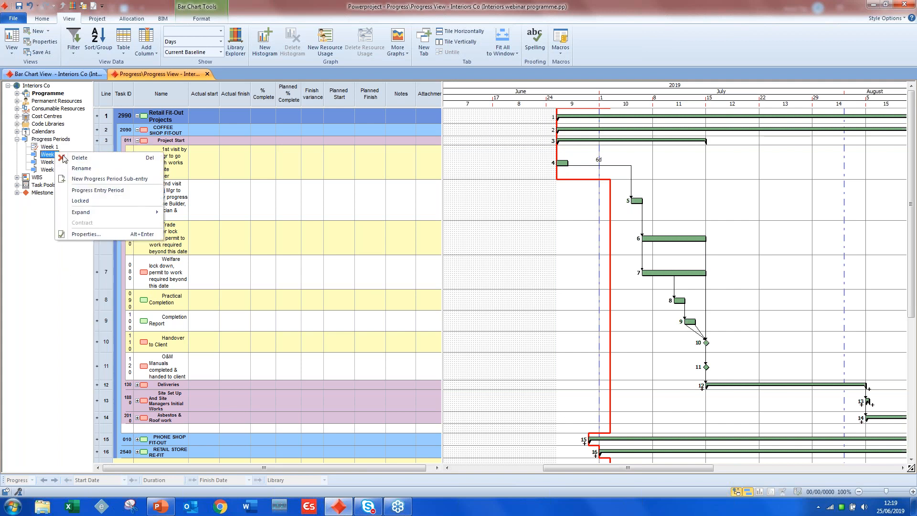
left_click(101, 238)
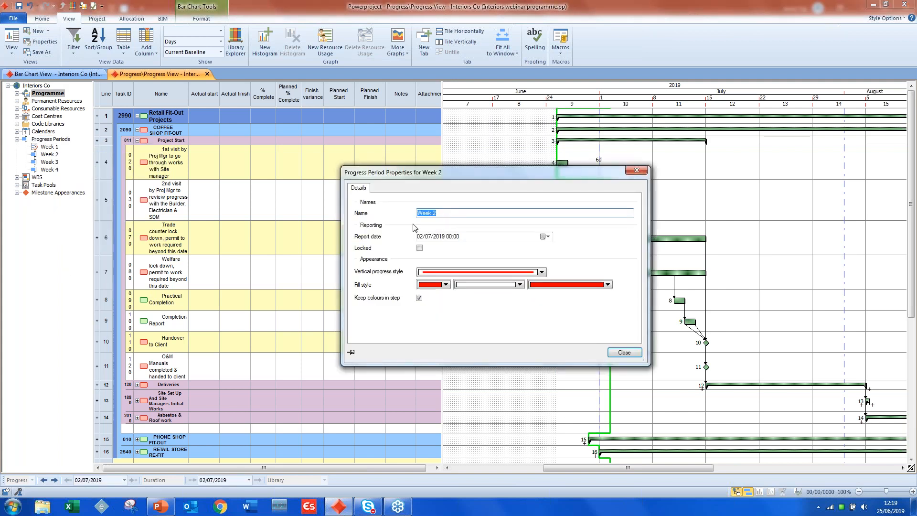
left_click(616, 352)
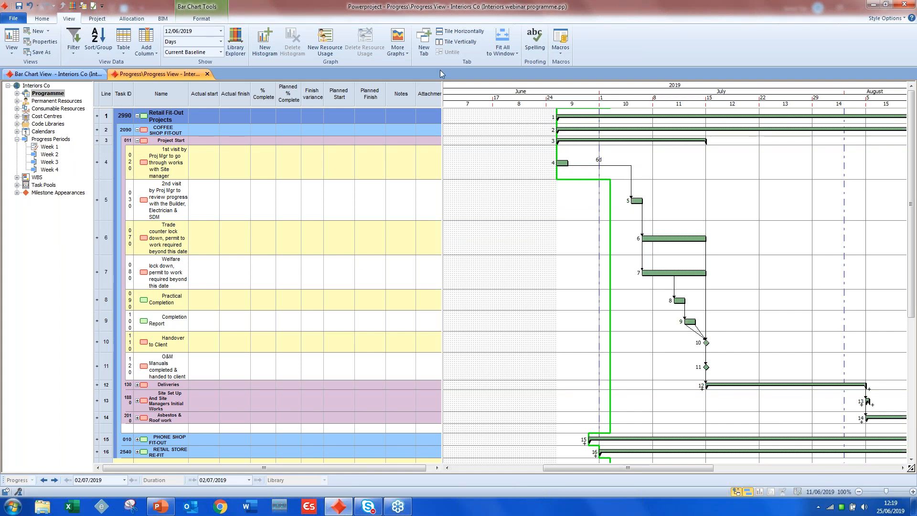
- Show the Week 1 progress line on the bar chart instead of the Week 2 line
left_click(97, 18)
scroll(97, 18, "up", 2)
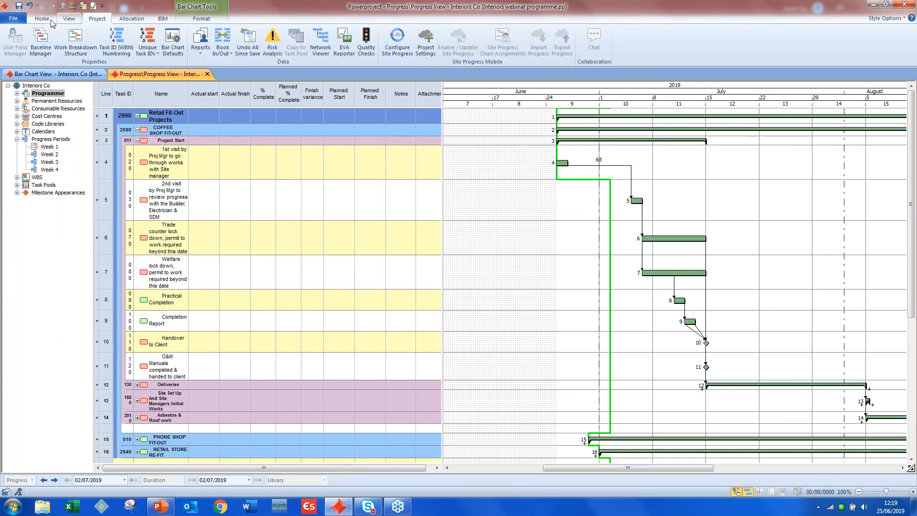
left_click(195, 21)
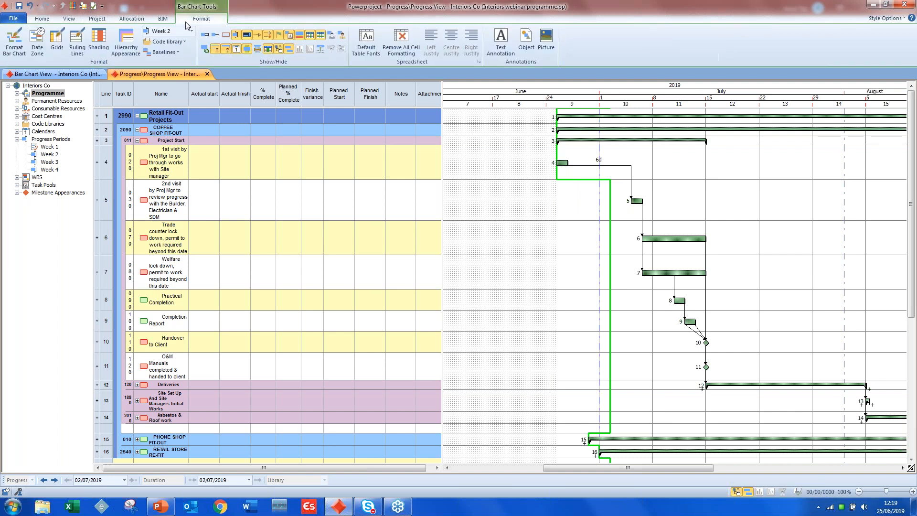
left_click(192, 30)
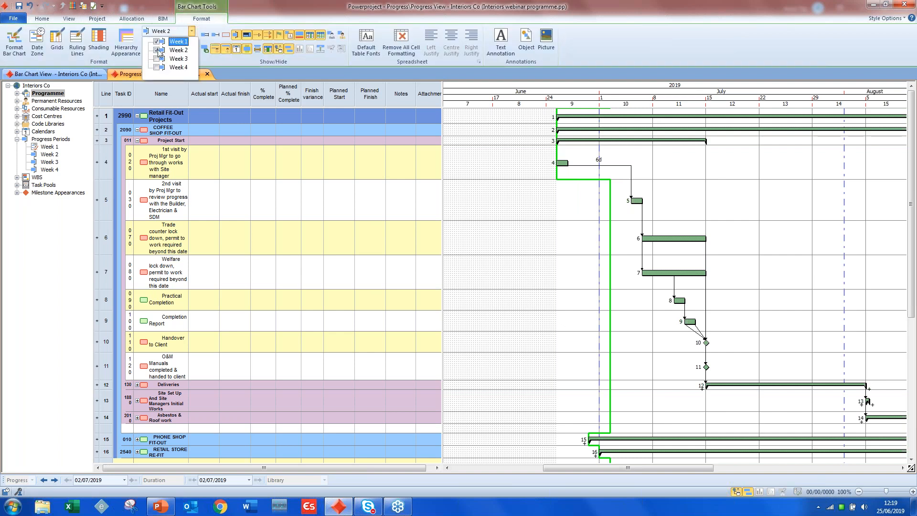
left_click(54, 227)
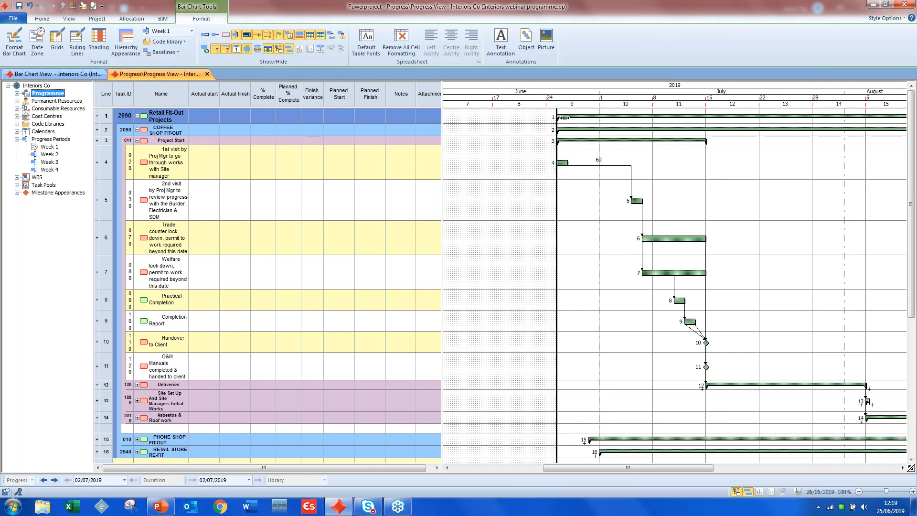
left_click_drag(630, 468, 658, 468)
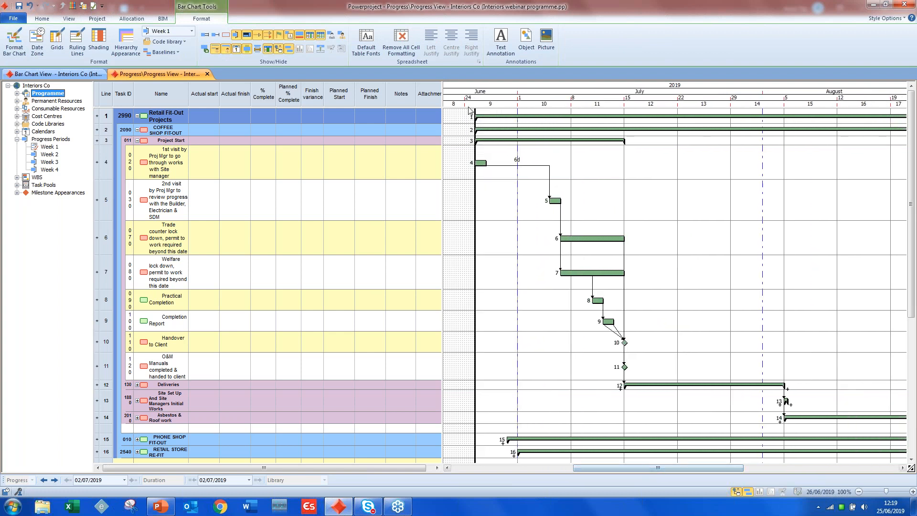
- Create a new baseline of the programme named Baseline
left_click(94, 20)
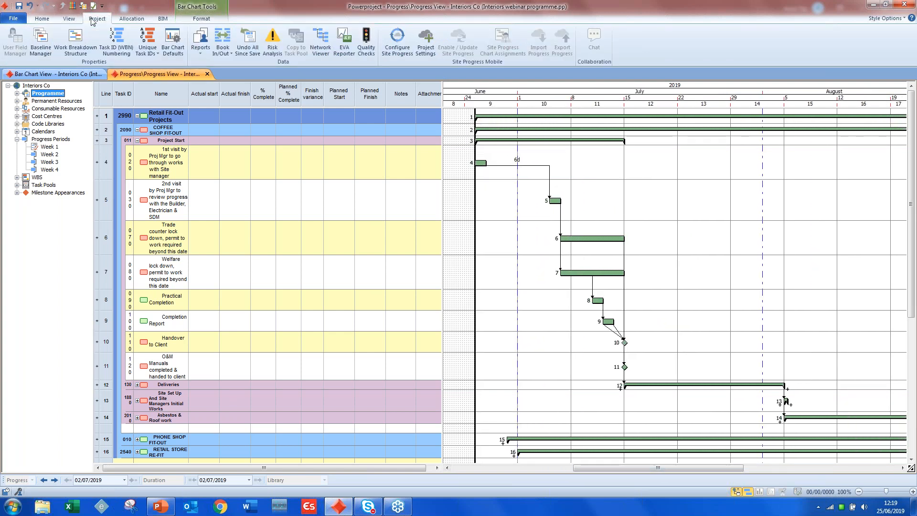
left_click(48, 46)
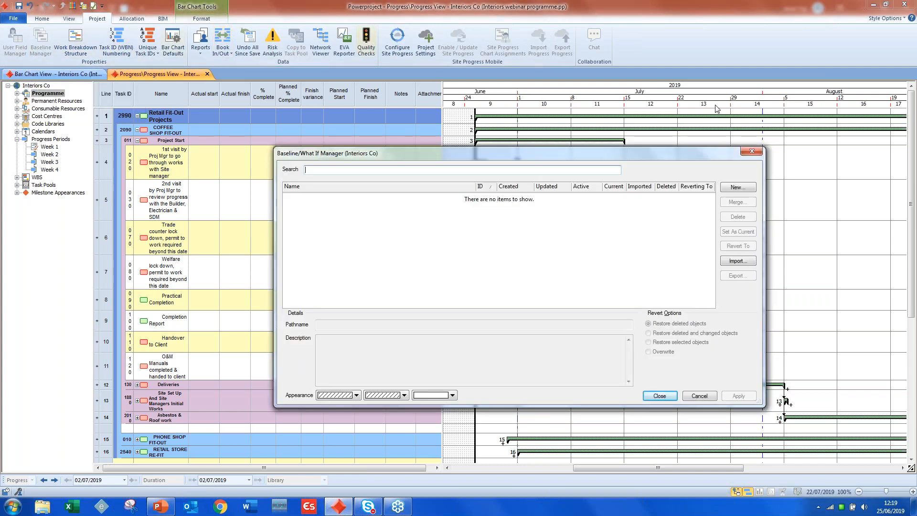
left_click(737, 186)
type("Baseline")
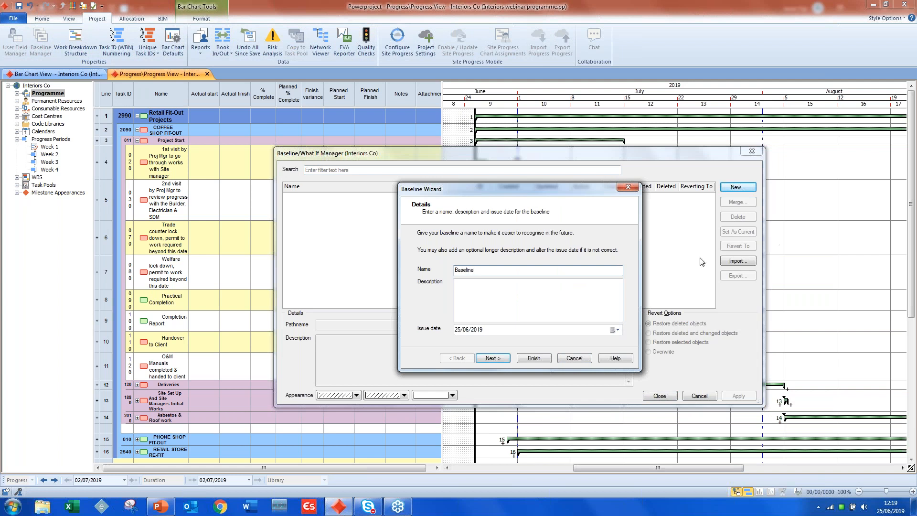
left_click(533, 358)
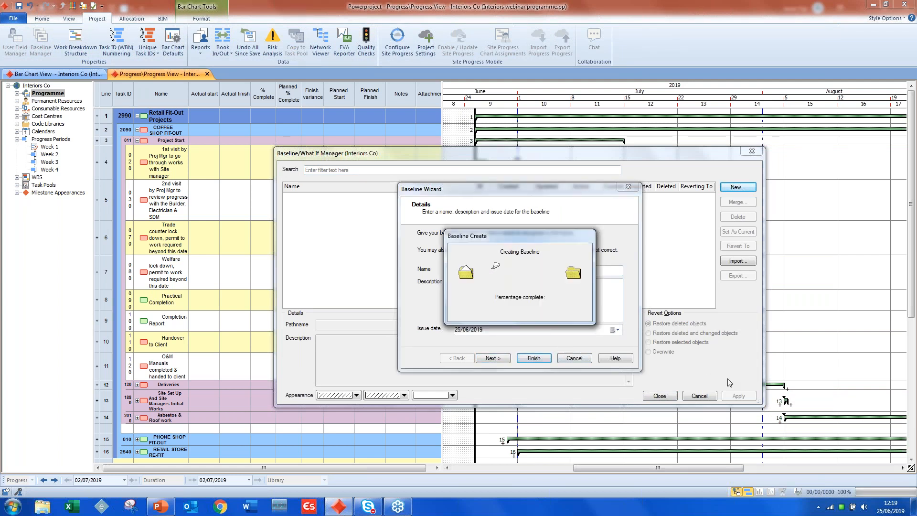
left_click(660, 396)
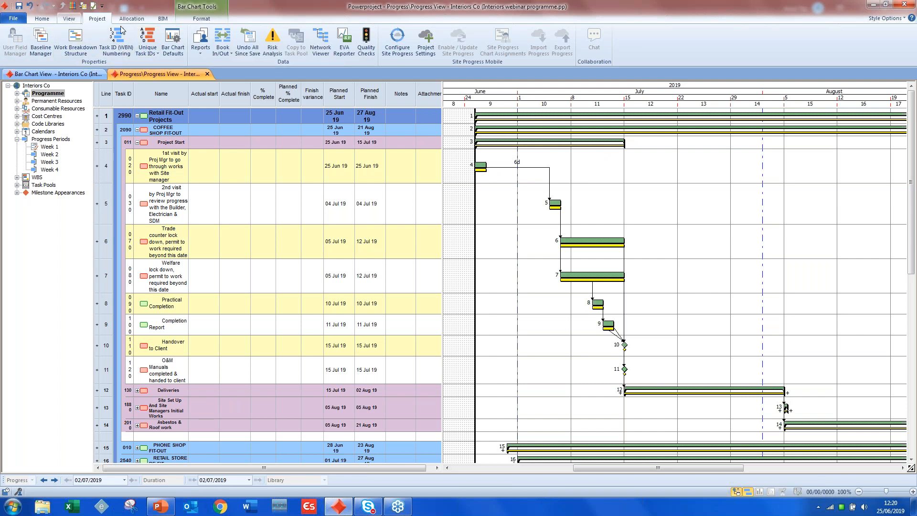
- Show the Week 2 progress line on the bar chart and hide the Week 1 line
left_click(193, 21)
left_click(191, 32)
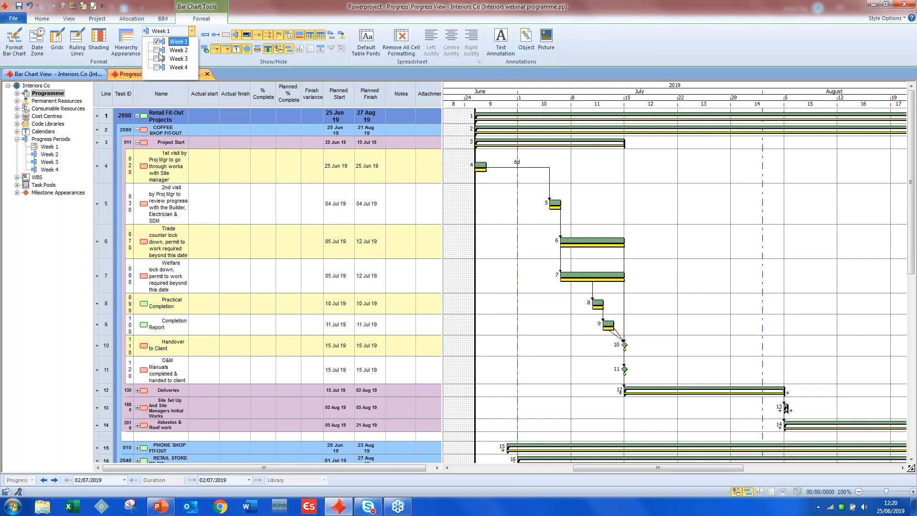
left_click(155, 42)
left_click(133, 72)
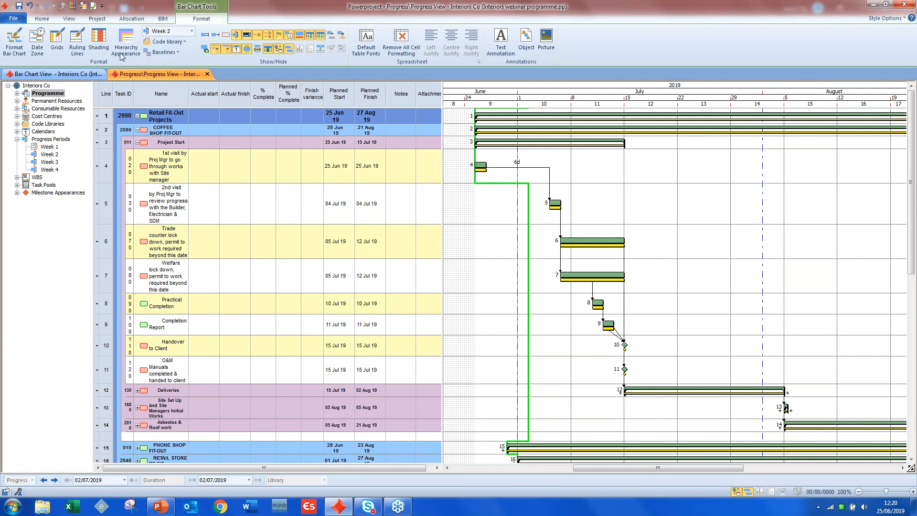
- Make Week 2 the progress entry period and record the 1st visit task as complete
left_click(47, 20)
left_click(632, 31)
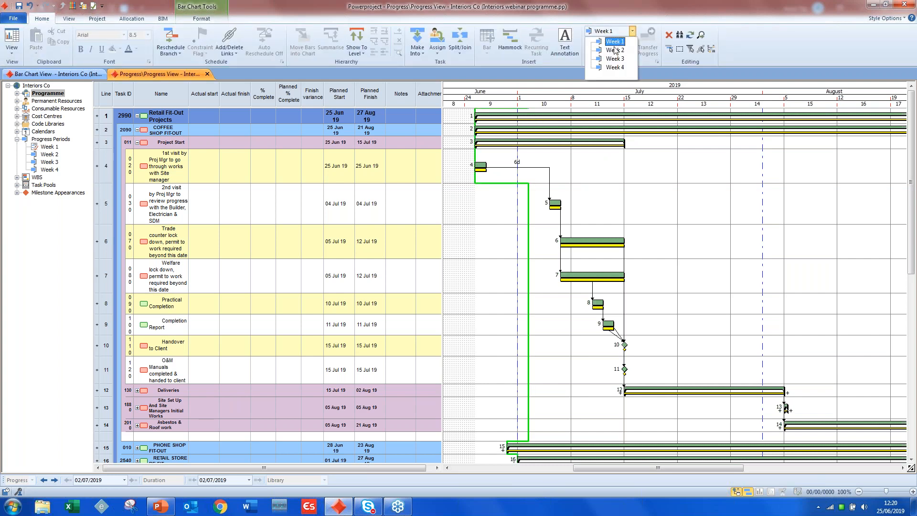
left_click(613, 50)
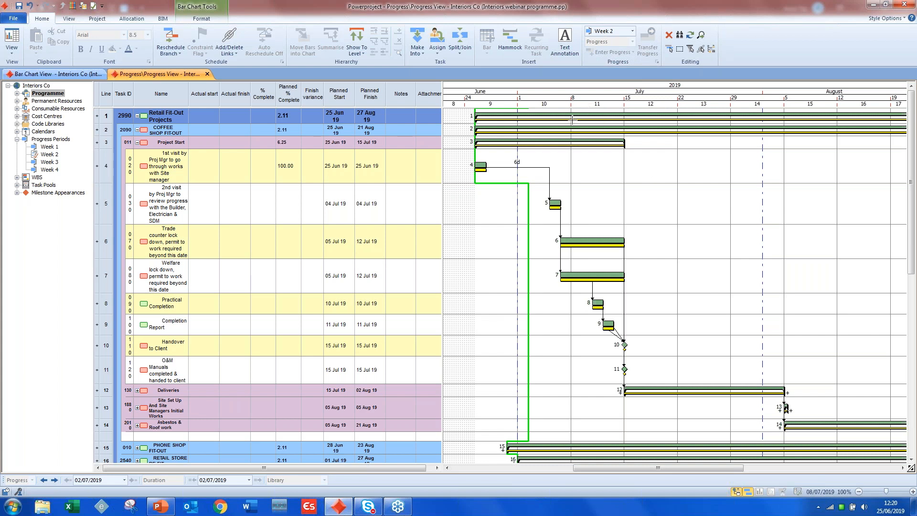
left_click(633, 33)
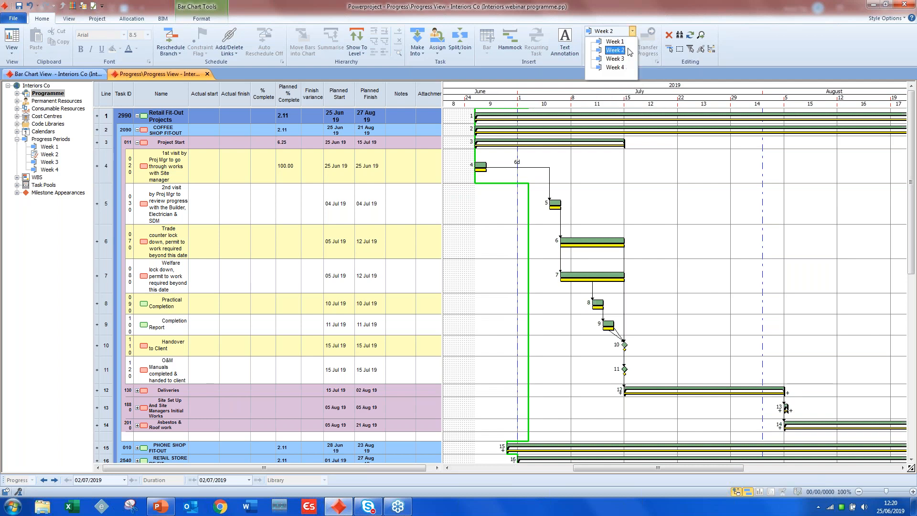
left_click(622, 52)
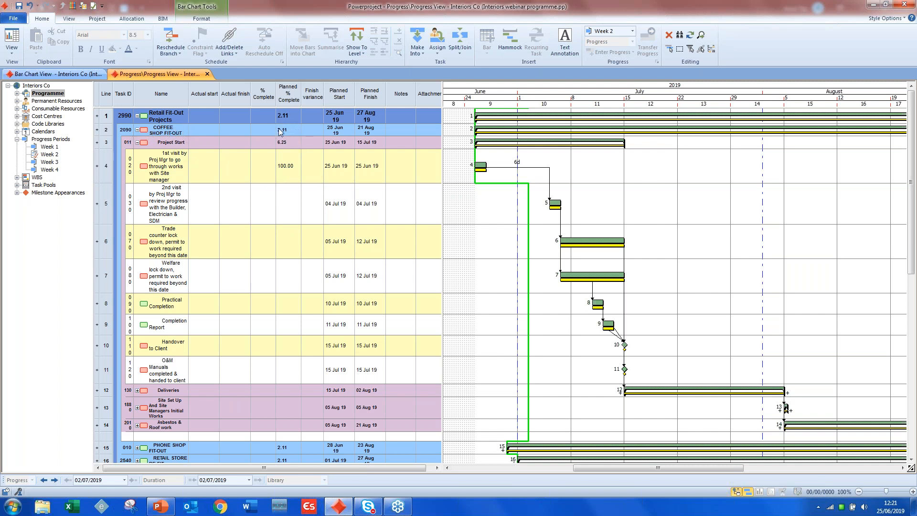
left_click(258, 171)
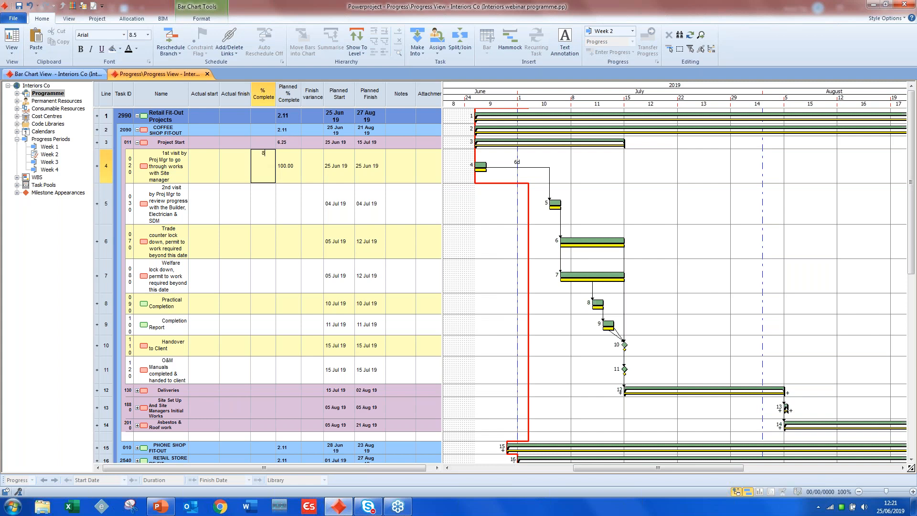
left_click(280, 179)
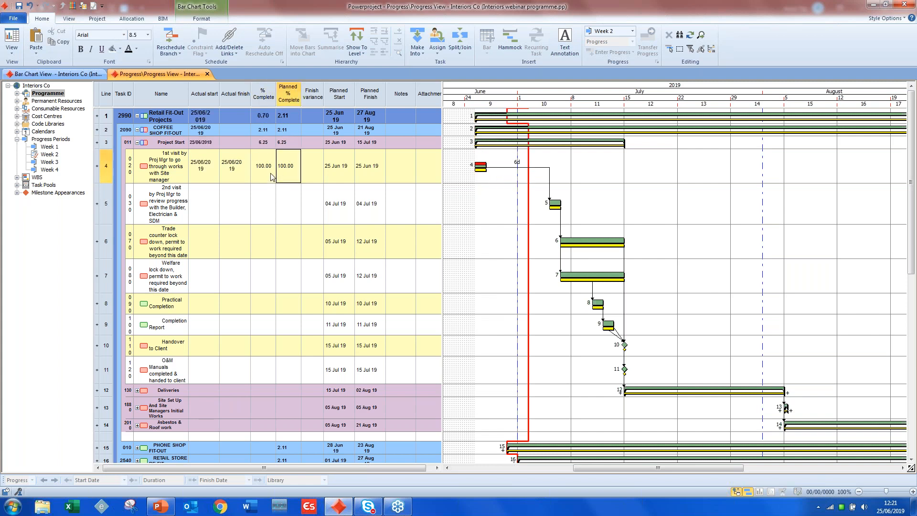
- Make Week 3 the progress entry period and show only its progress line on the bar chart
left_click(632, 31)
left_click(616, 59)
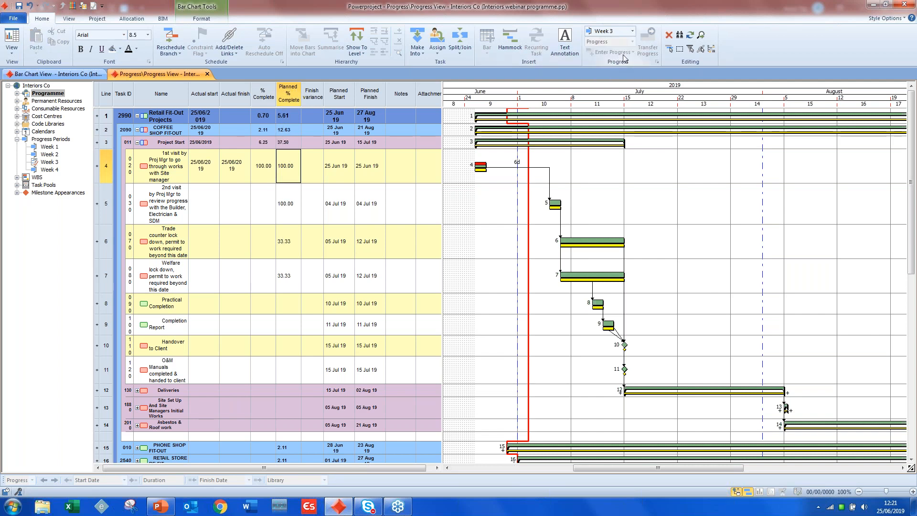
left_click(131, 19)
left_click(201, 18)
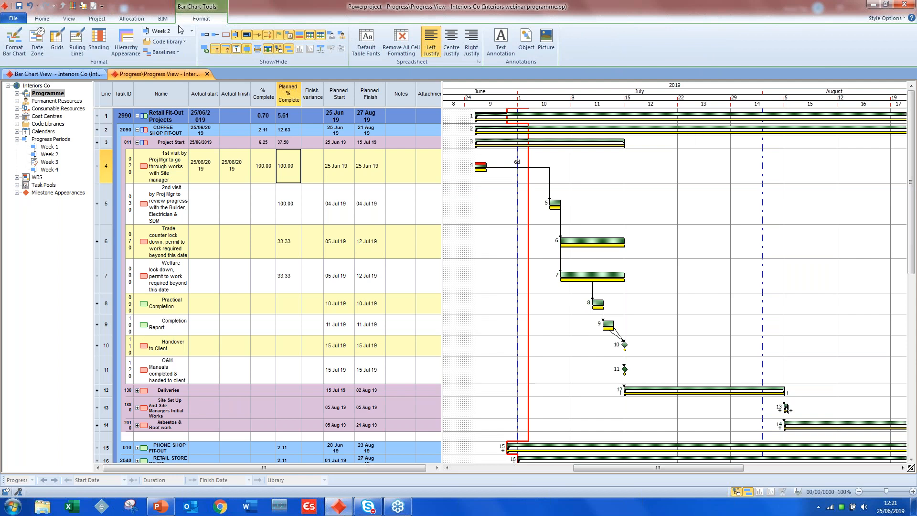
left_click(191, 31)
left_click(157, 59)
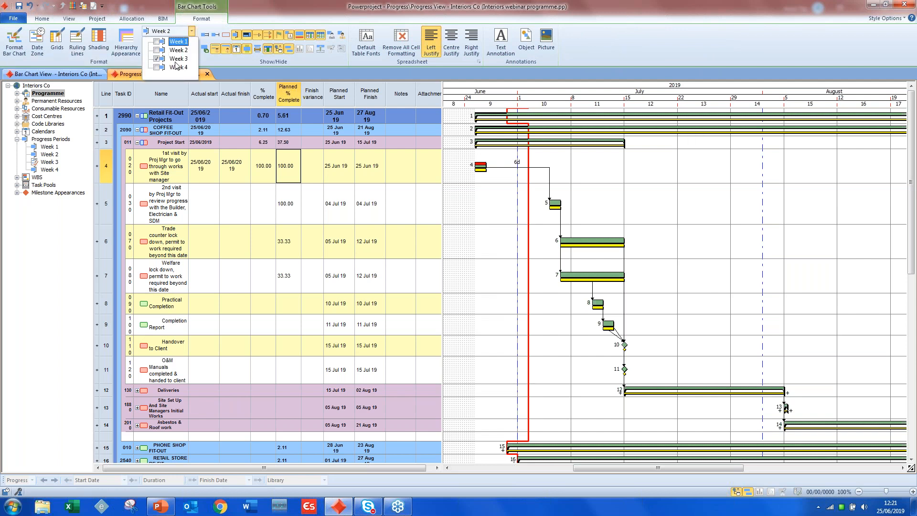
left_click(244, 207)
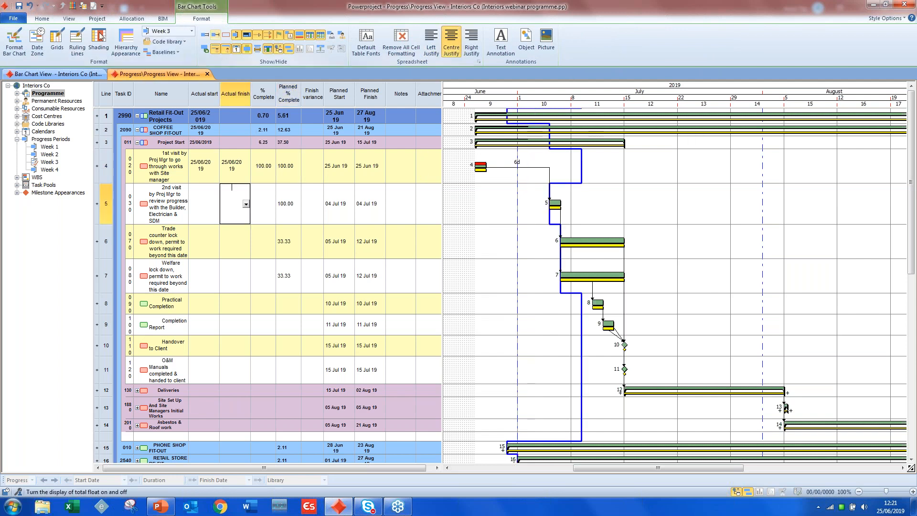
left_click(48, 22)
left_click(196, 19)
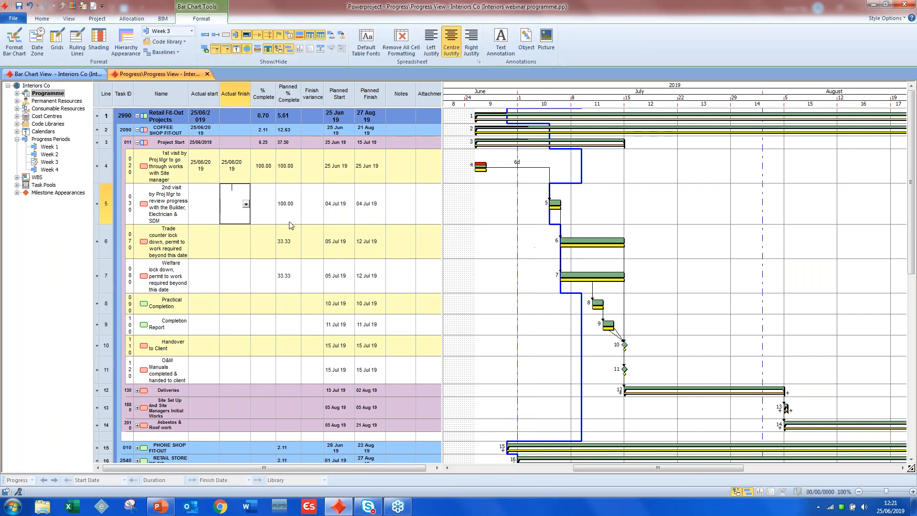
- Enter % Complete values of 80 for the 2nd visit task and 20 for the Trade counter and Welfare lock down tasks
left_click(266, 213)
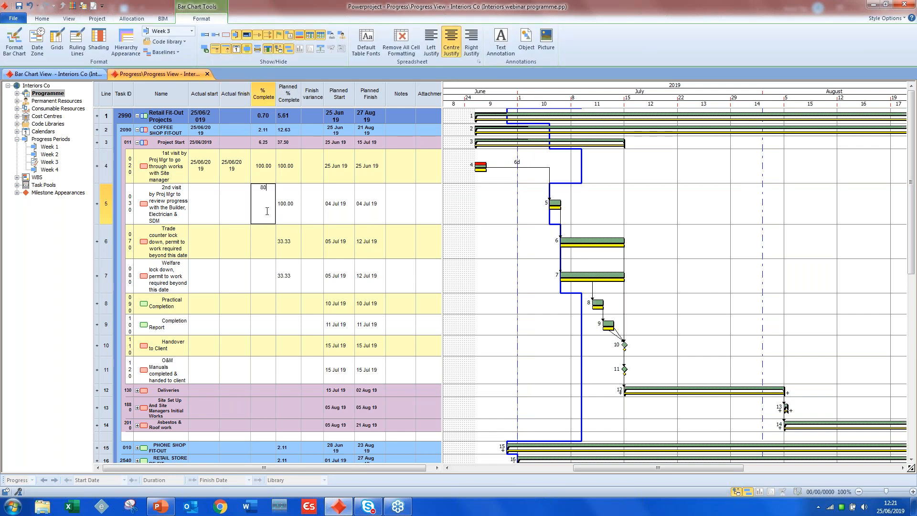
left_click(266, 239)
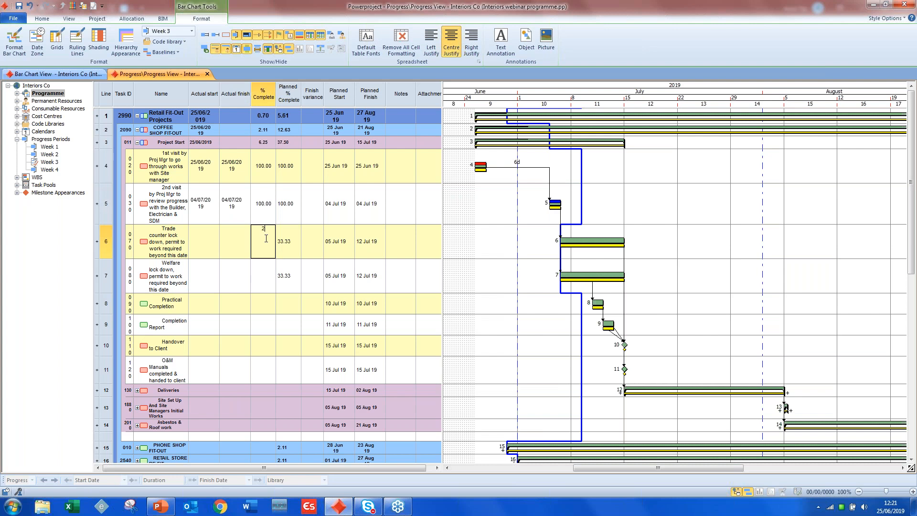
type("20")
left_click(262, 290)
type("20")
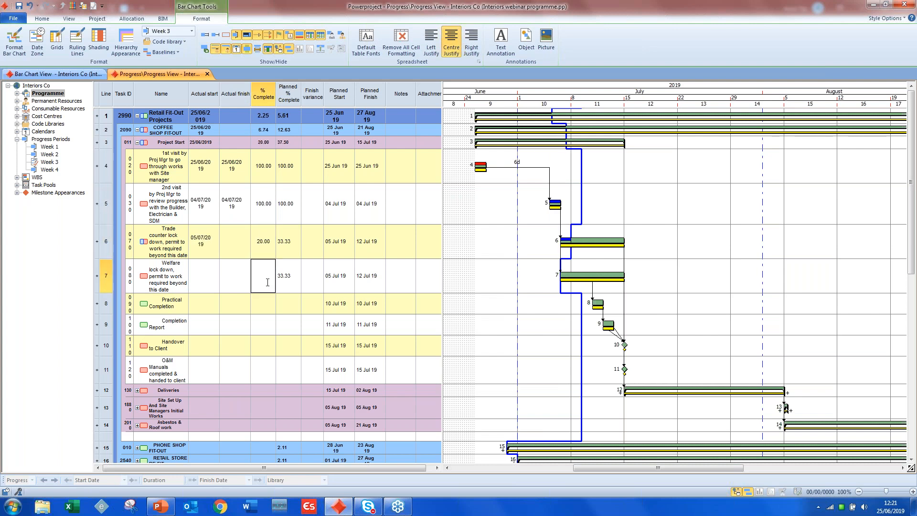
left_click(262, 309)
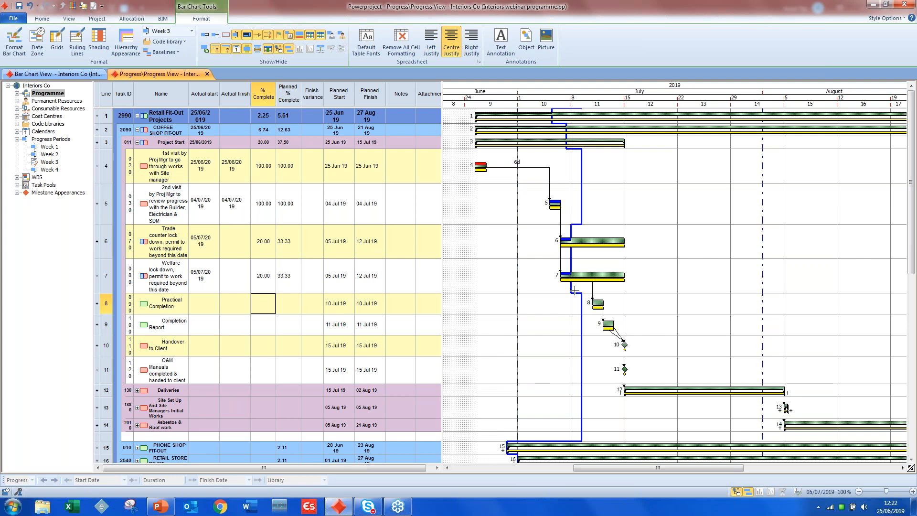
- Set the Trade counter lock down task's % Complete to 80
left_click(267, 250)
type("80")
left_click(286, 301)
left_click(451, 284)
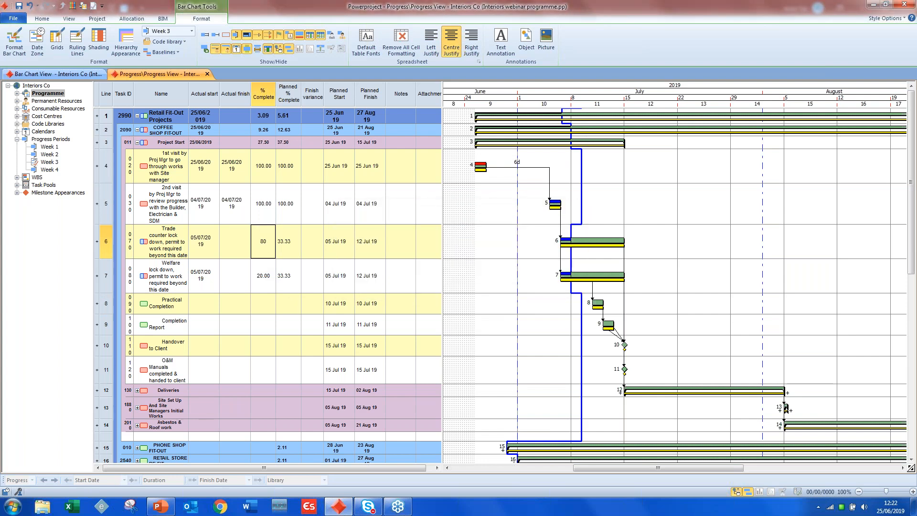
- Return the Trade counter lock down task's % Complete to 20
left_click(275, 241)
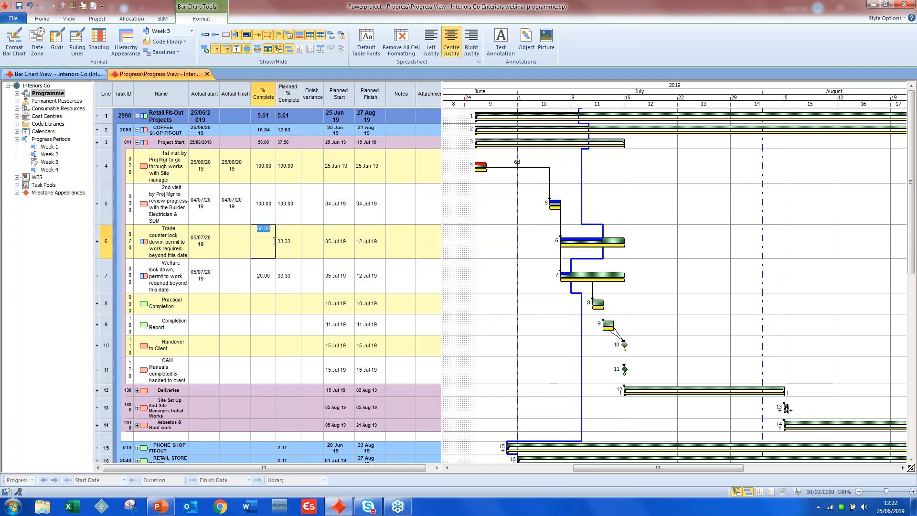
type("20")
key("Return")
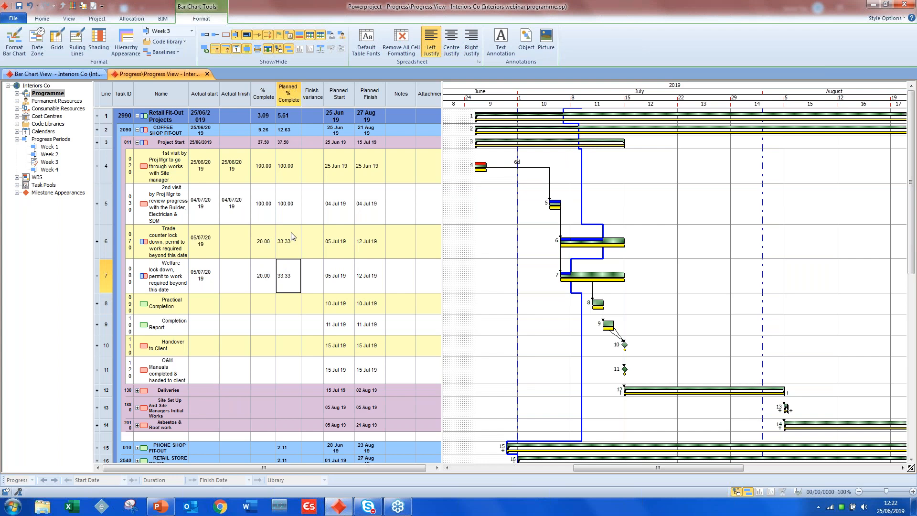
- Add a note dated 25.06.19 with the author's initials and the word Reason to the Trade counter lock down task
left_click(406, 245)
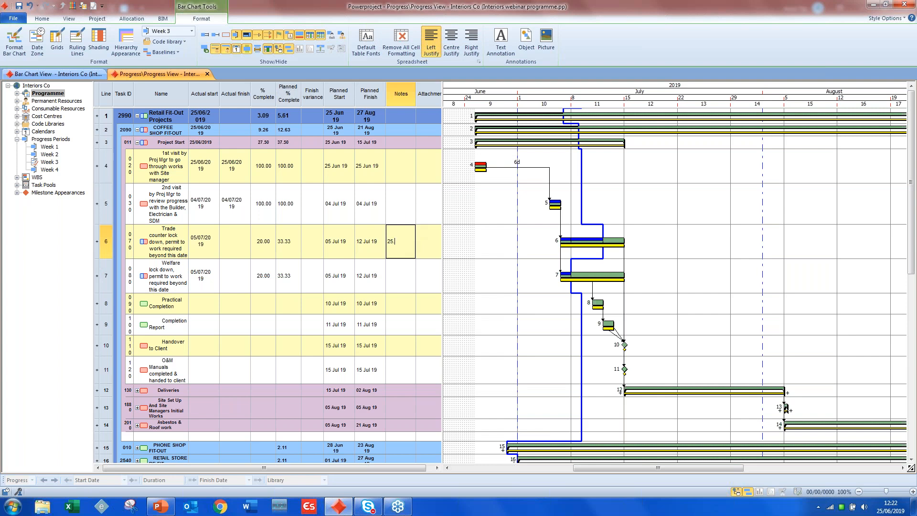
type("JY Reas")
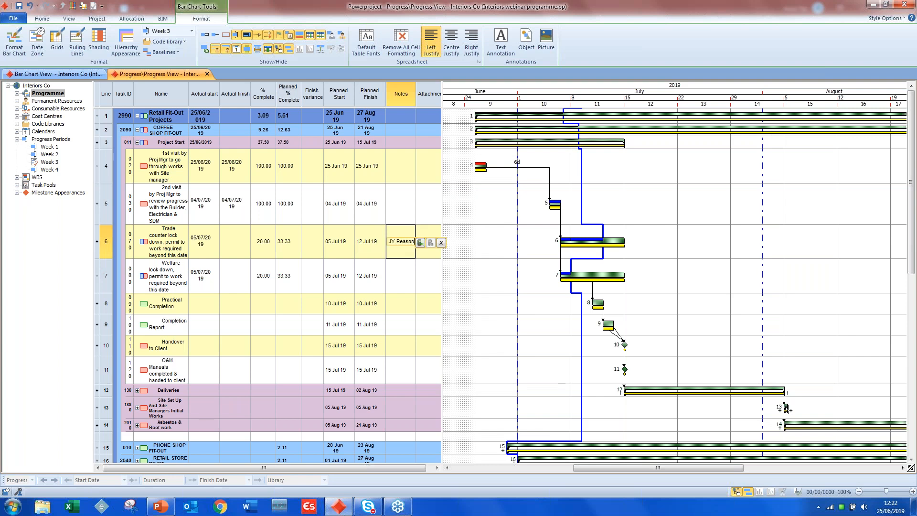
type("on")
- Enter "link to a folder" as the Trade counter lock down task's attachment and look at the Windows Libraries folder
left_click(422, 233)
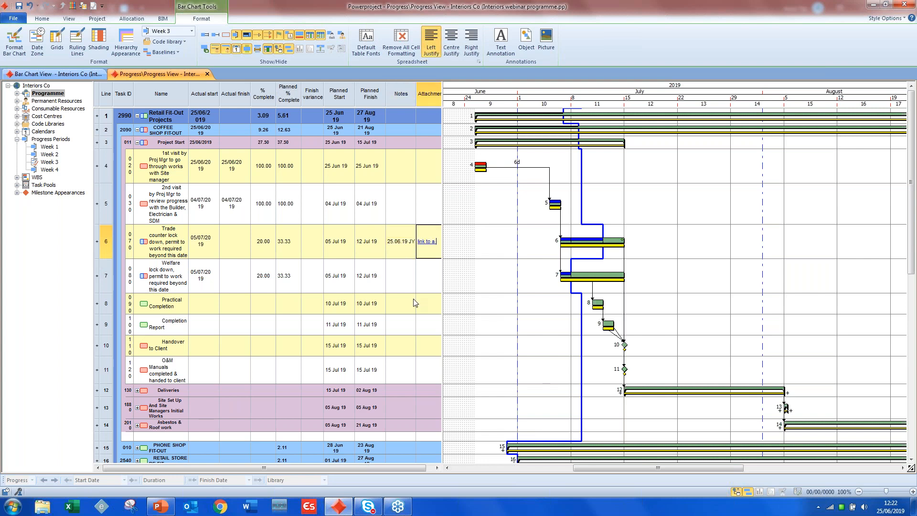
left_click(42, 507)
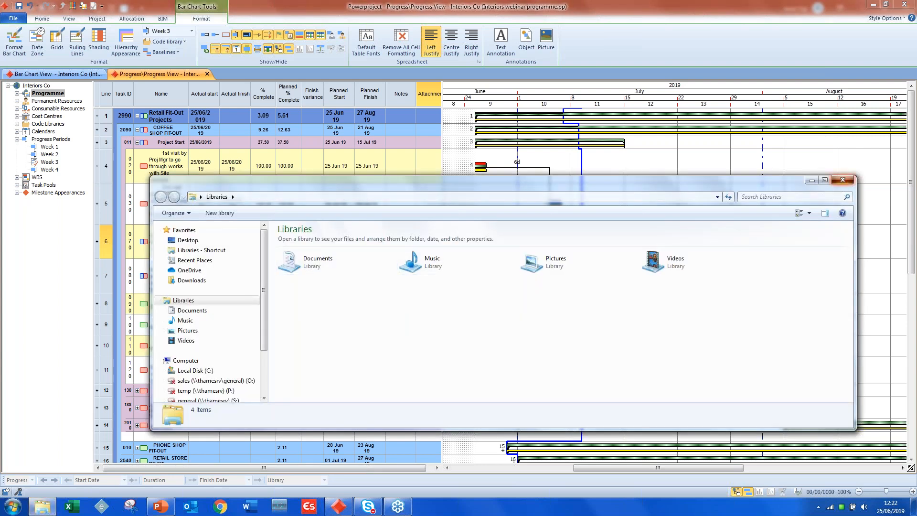
left_click(843, 180)
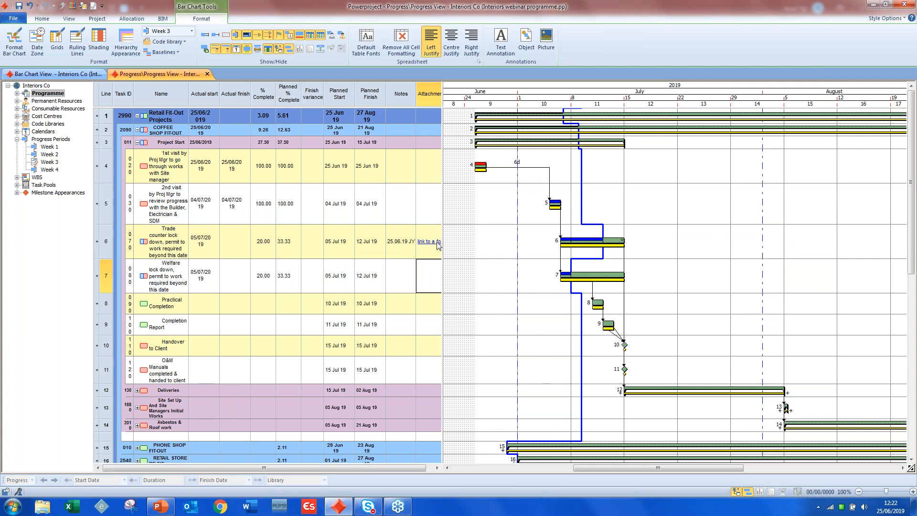
- Reschedule the entire programme, straightening the progress line to the progress entry period Week 3
left_click(859, 492)
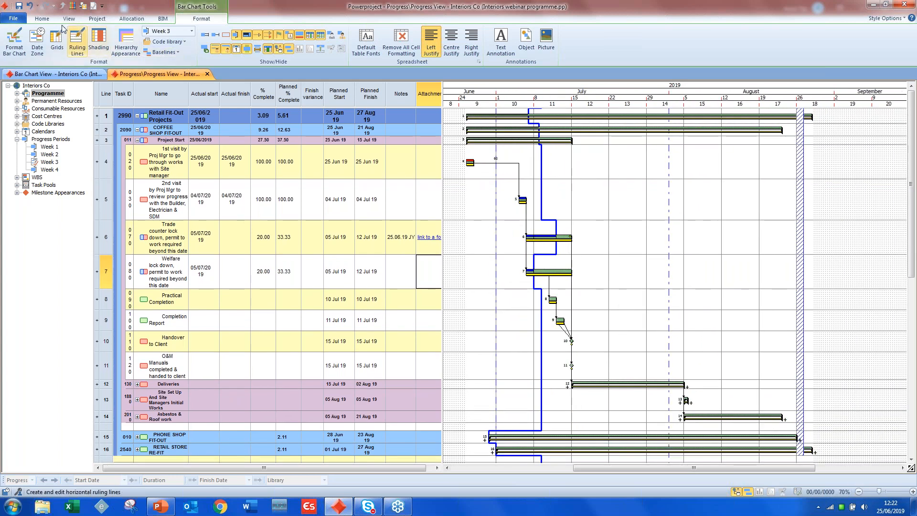
left_click(42, 18)
left_click(169, 48)
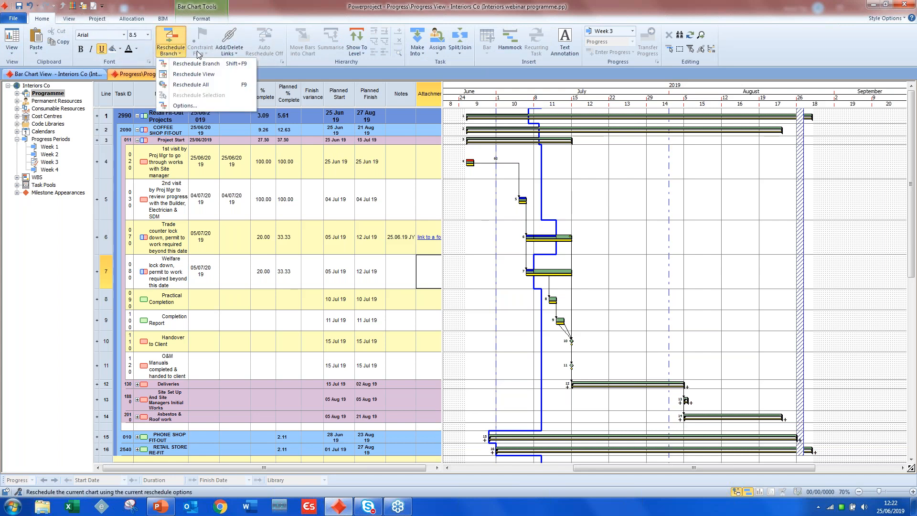
left_click(203, 83)
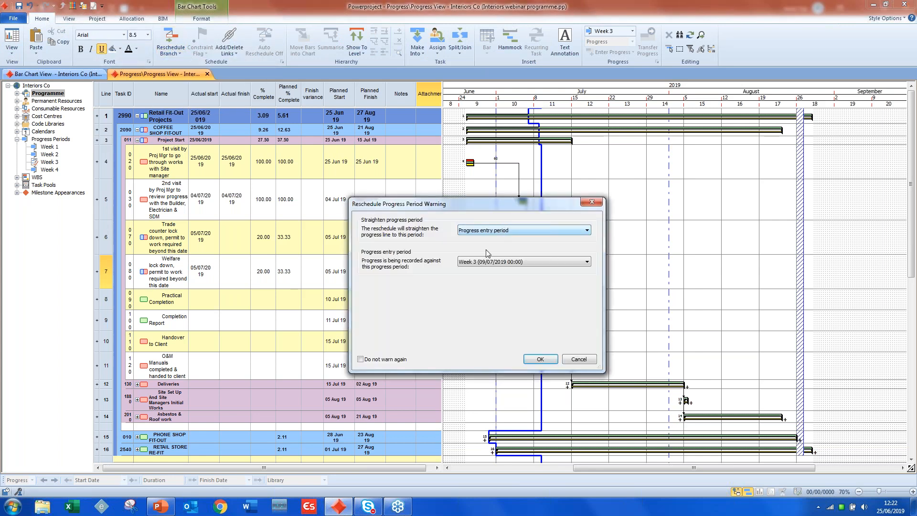
left_click(540, 359)
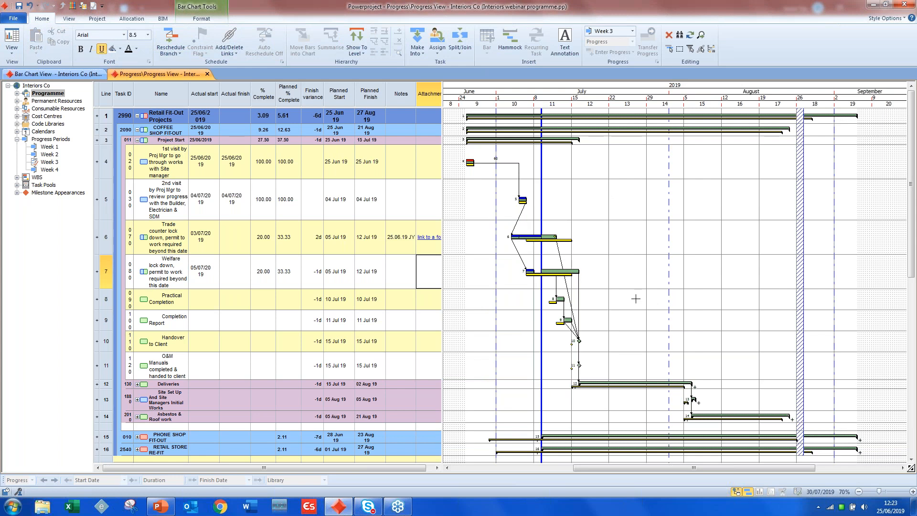
left_click(913, 492)
left_click(912, 491)
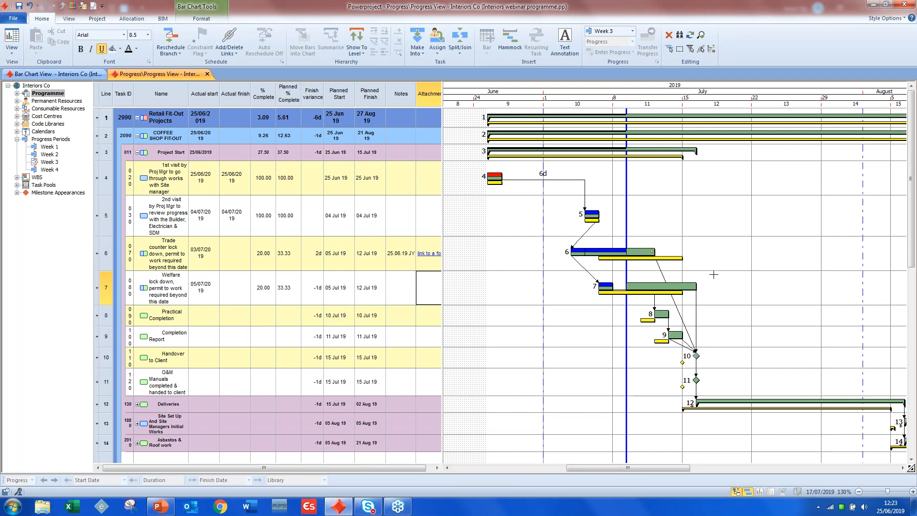
left_click_drag(624, 469, 636, 468)
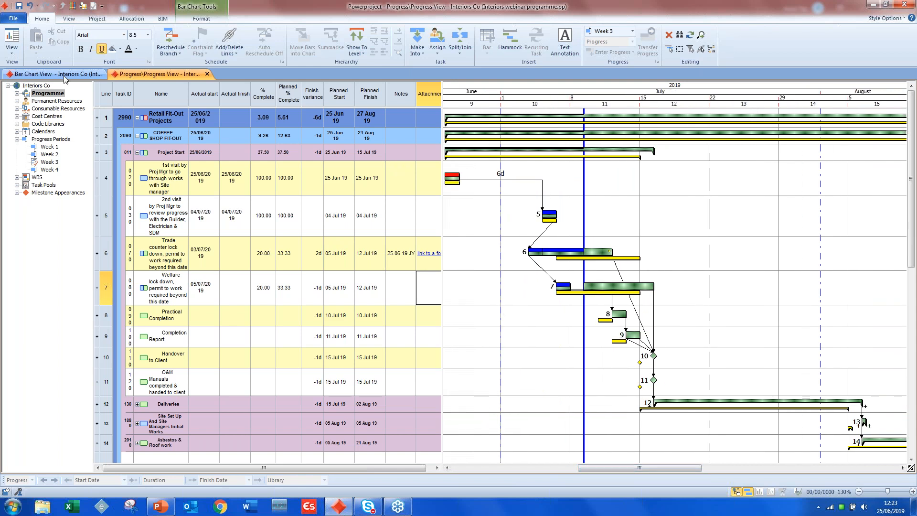
- Open the Resource Entry view and examine the Project Managers histogram and the individual managers' histograms beneath it
left_click(11, 42)
mouse_move(98, 153)
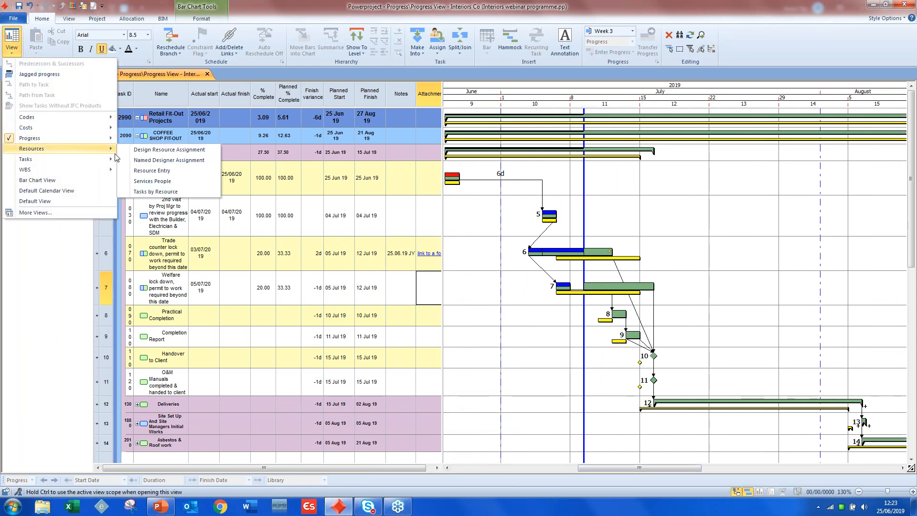
left_click(152, 170)
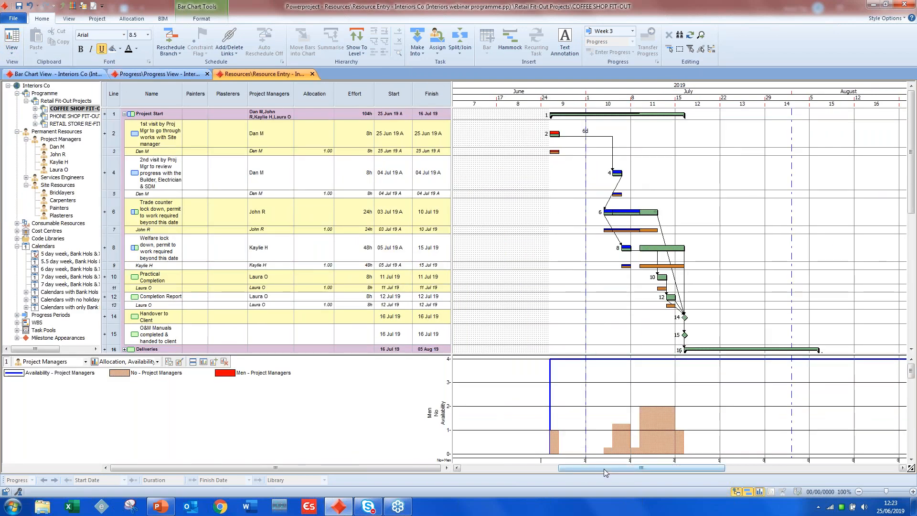
right_click(583, 388)
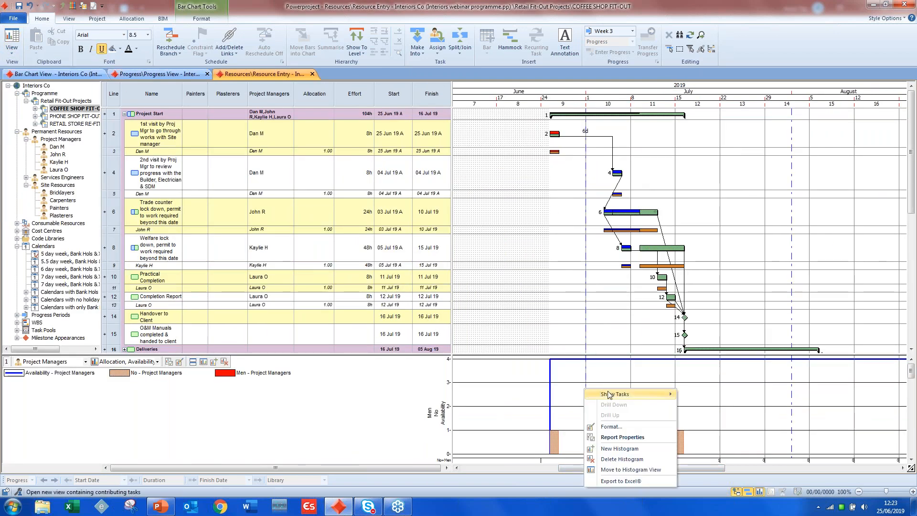
left_click(565, 382)
scroll(567, 383, "down", 3)
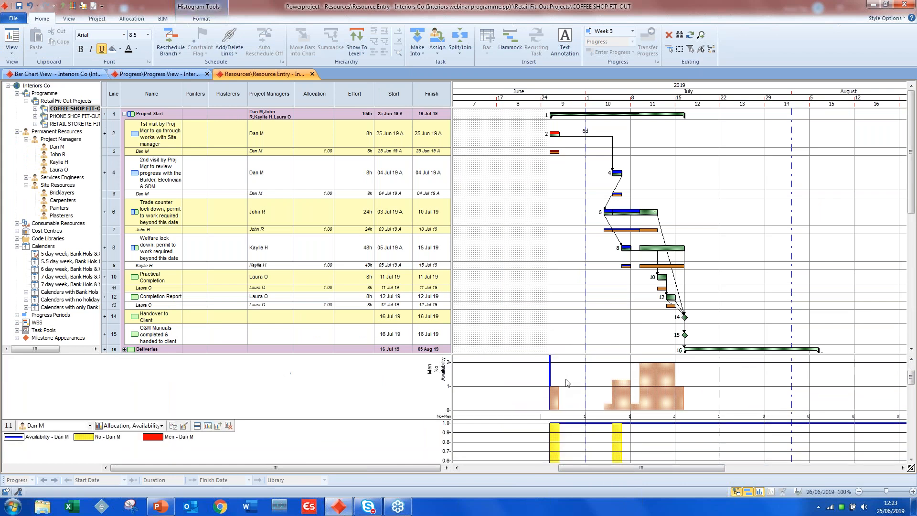
scroll(567, 383, "down", 2)
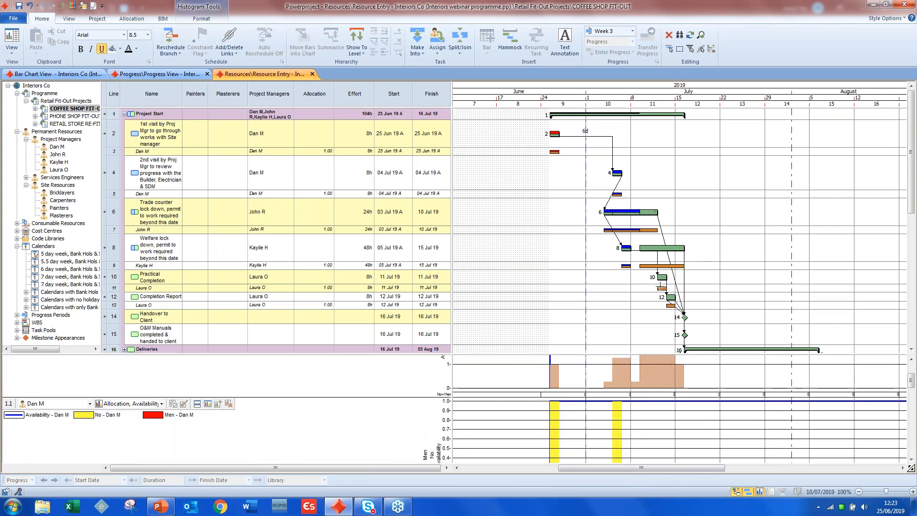
scroll(611, 416, "down", 3)
scroll(612, 415, "down", 20)
scroll(611, 411, "up", 15)
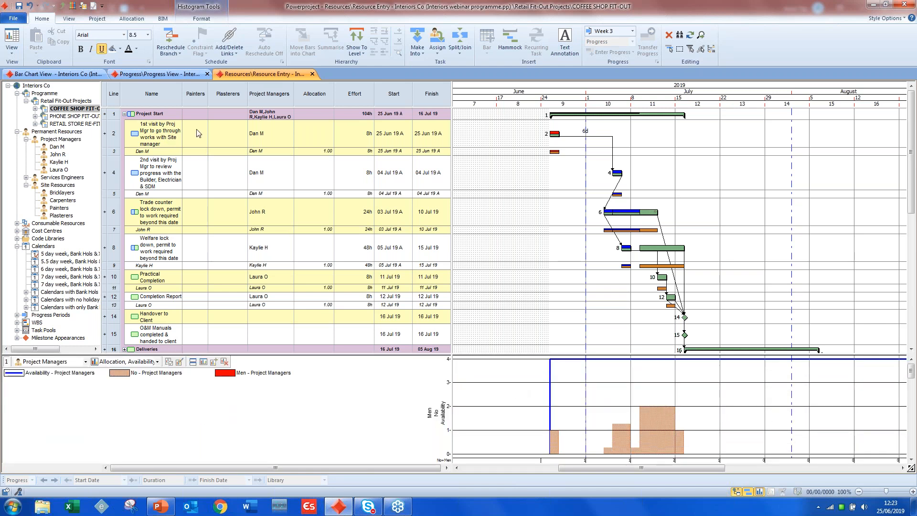
- Open the Cost Info view and set the first Project Costs histogram to Baseline .v. Current Cost
left_click(11, 47)
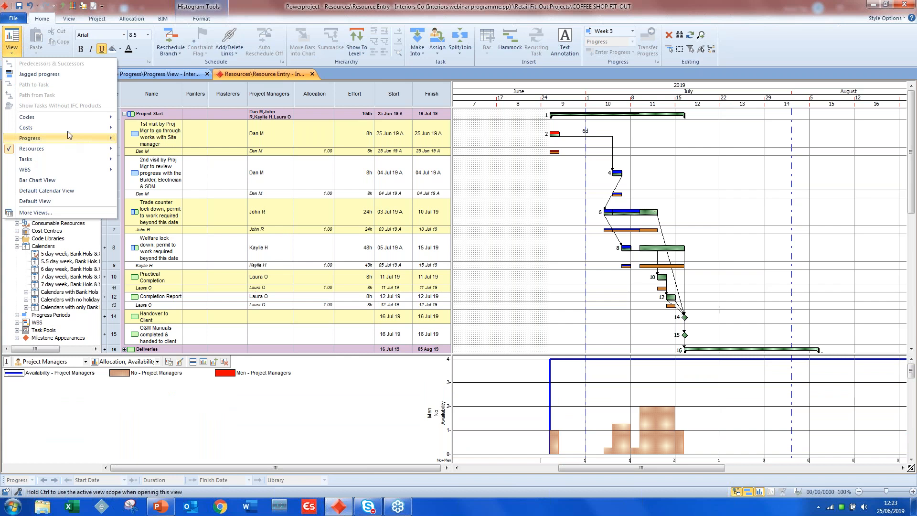
left_click(143, 130)
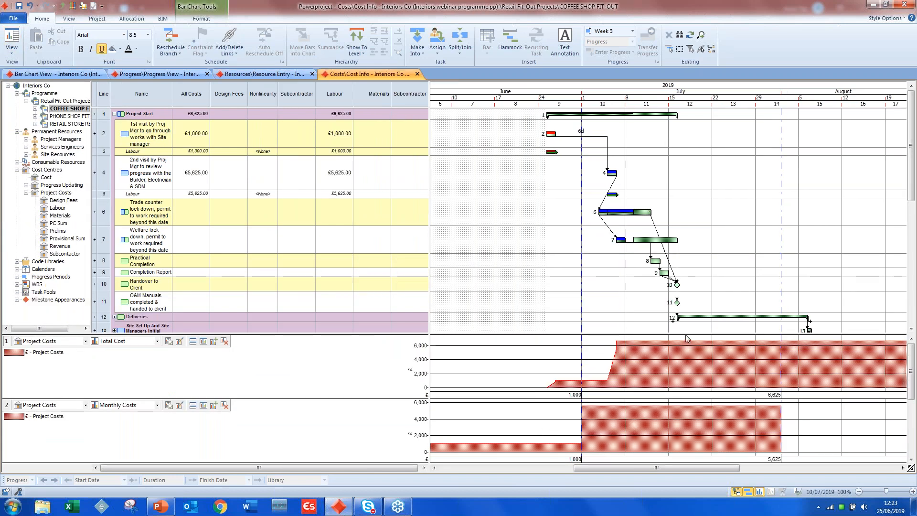
left_click(157, 341)
left_click(134, 377)
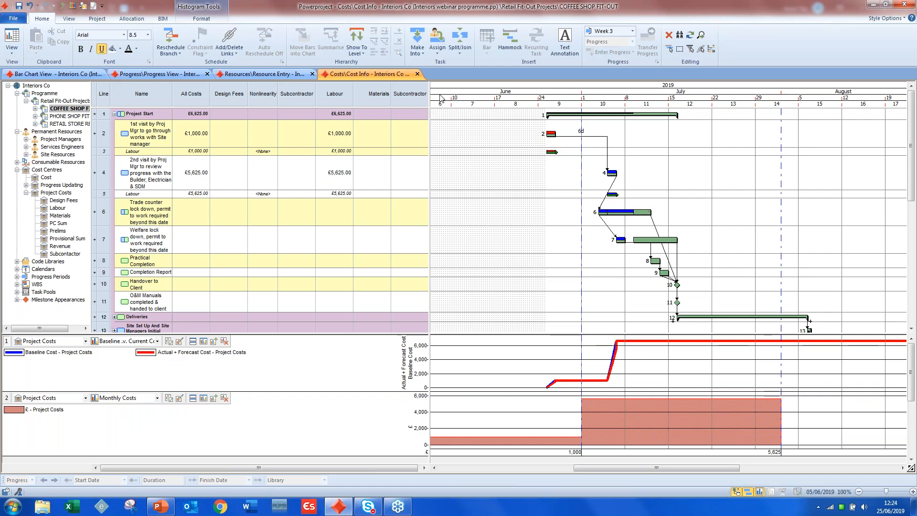
left_click_drag(430, 95, 475, 89)
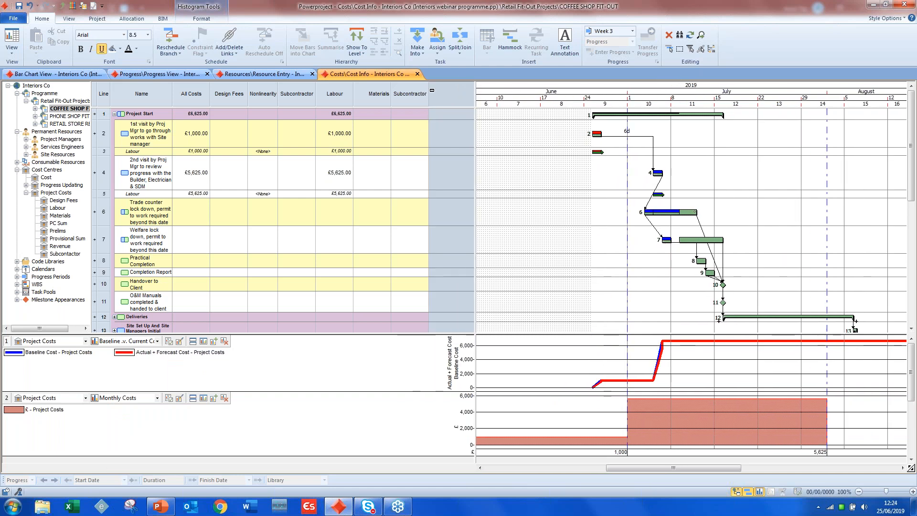
left_click_drag(475, 98, 421, 101)
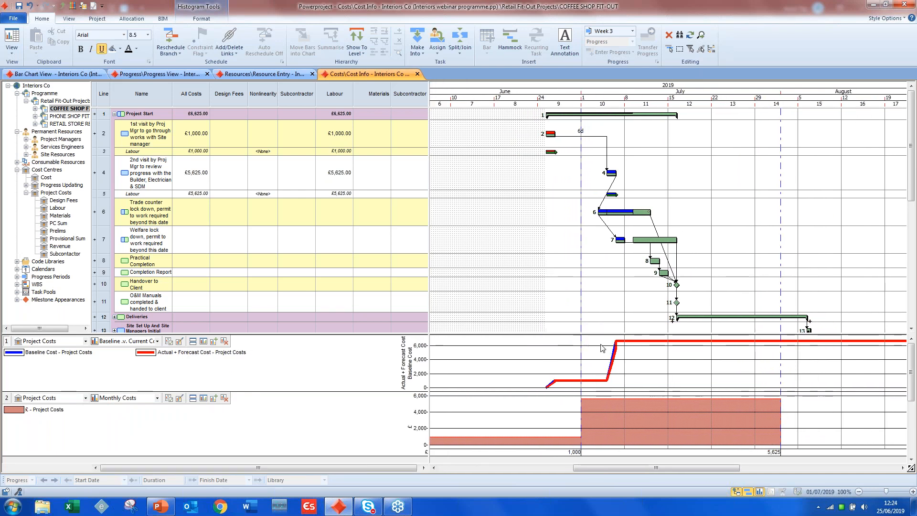
- Generate the Excel progress report for a baselined project
left_click(104, 22)
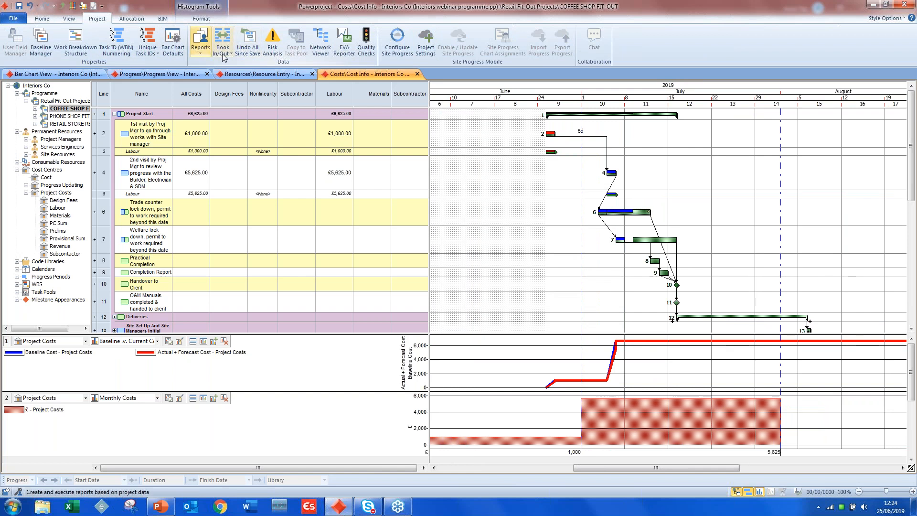
left_click(201, 41)
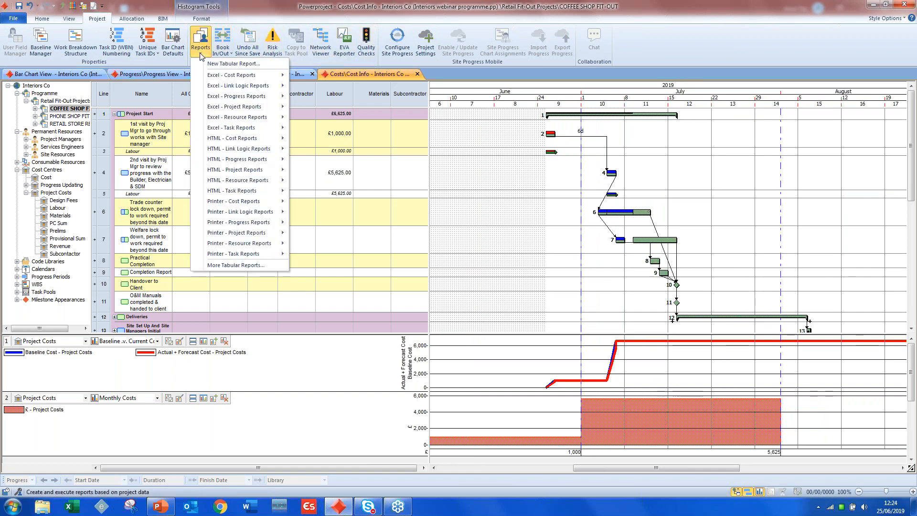
mouse_move(214, 77)
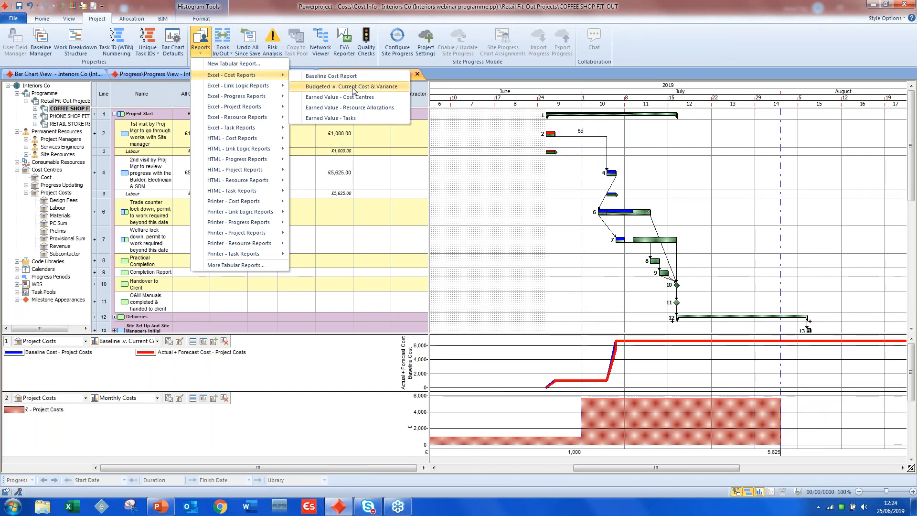
mouse_move(251, 98)
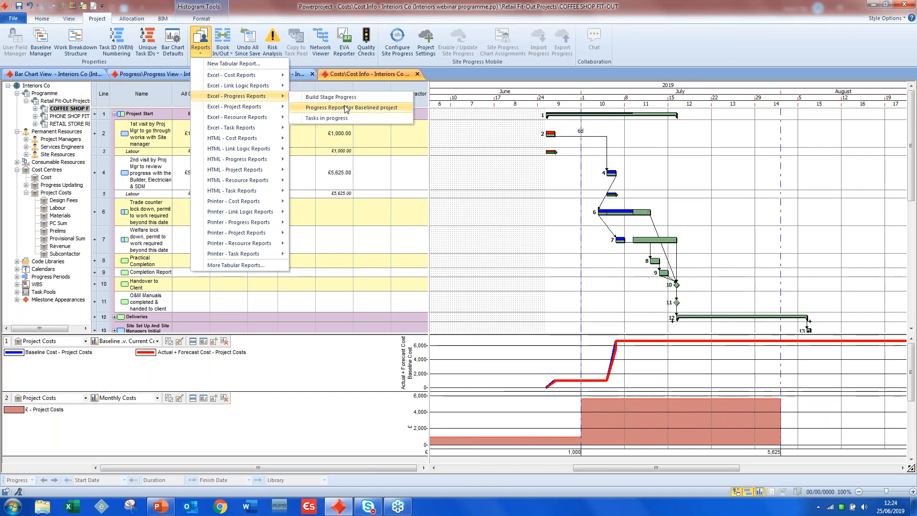
left_click(346, 108)
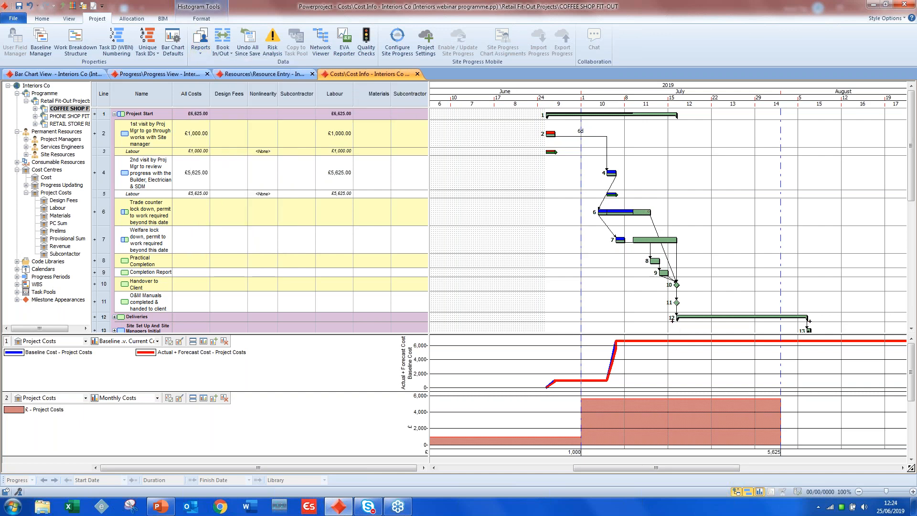
key("Return")
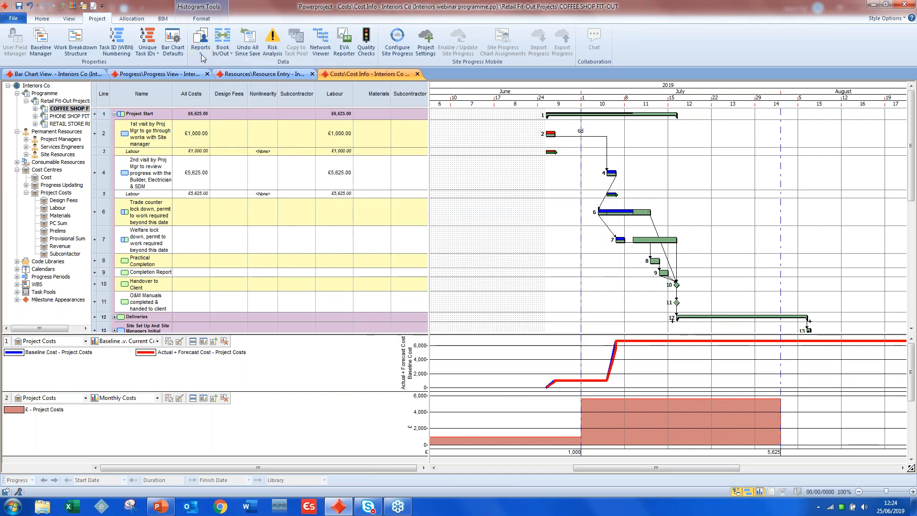
left_click(201, 41)
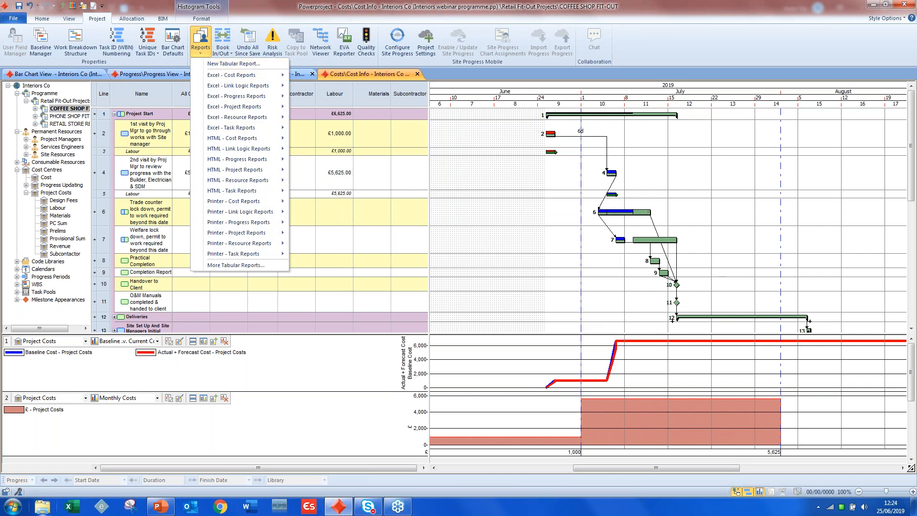
- Open the Progress Report for Baselined Project workbook from the Reports folder in Documents > Asta Powerproject
left_click(47, 511)
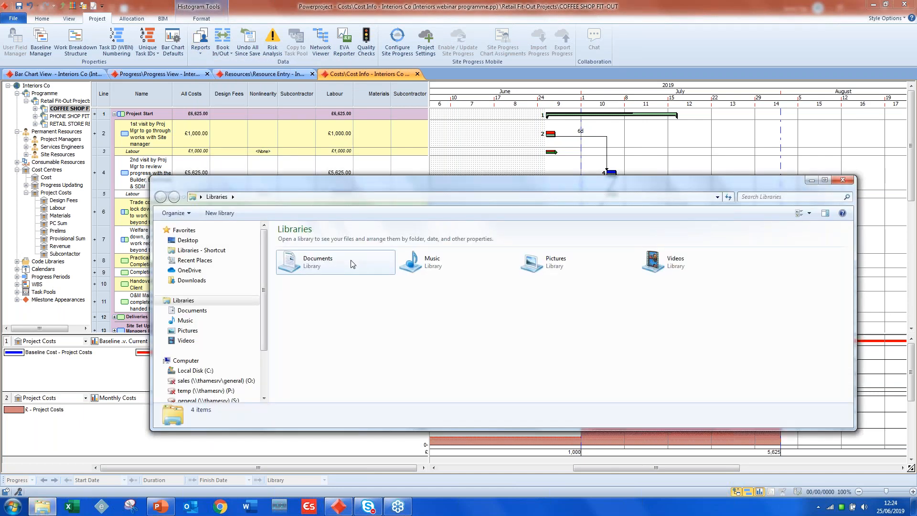
double_click(353, 264)
double_click(328, 278)
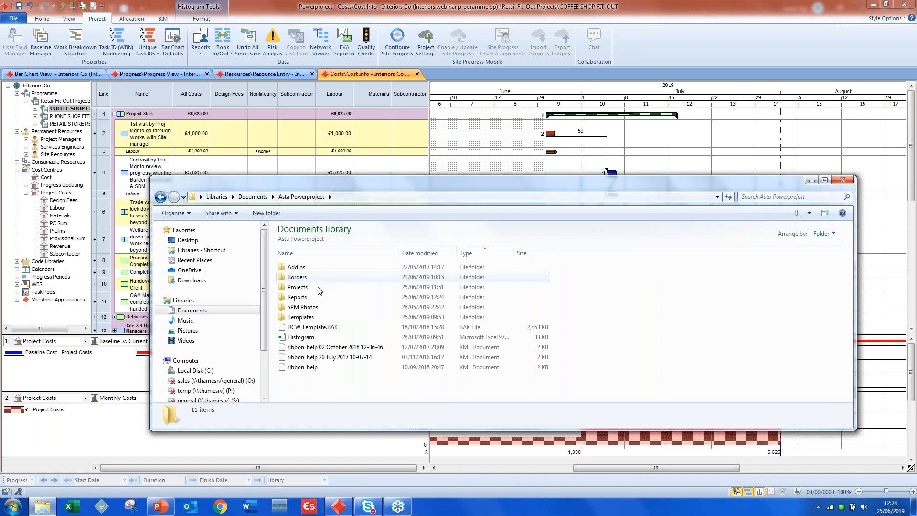
double_click(319, 297)
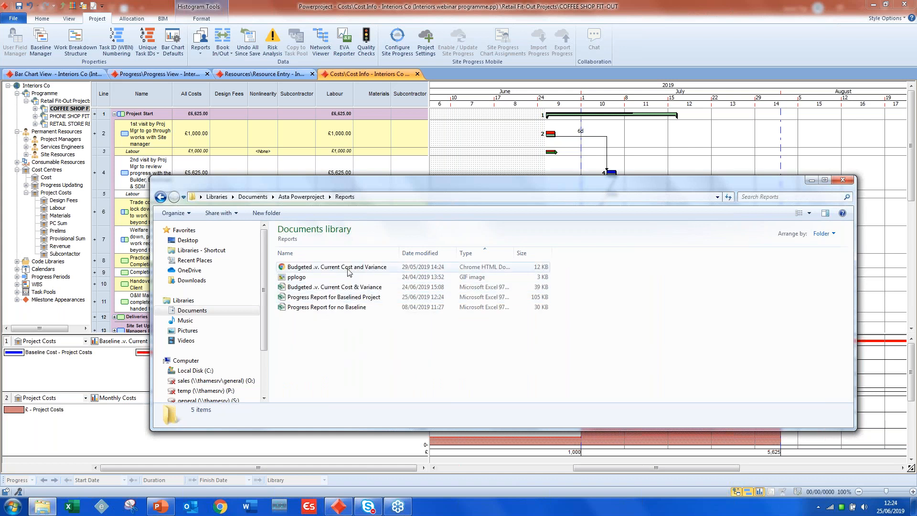
double_click(366, 297)
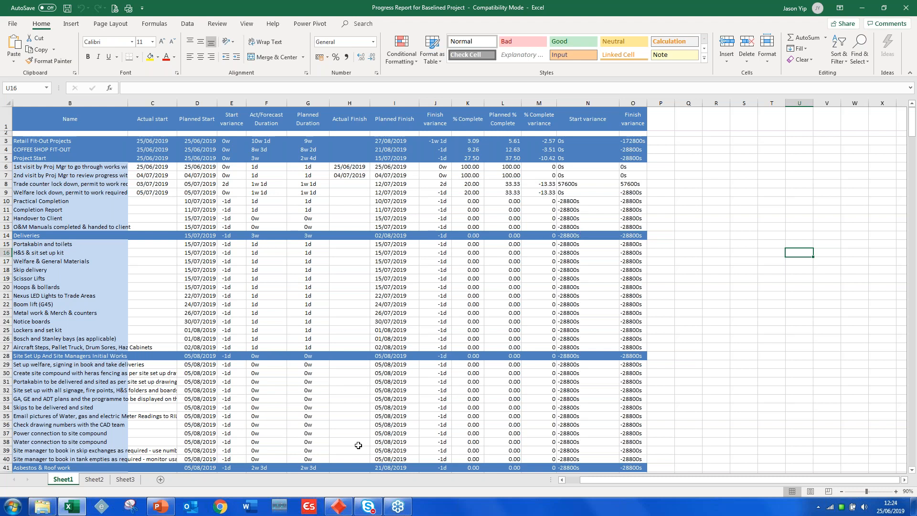
- Switch back to Powerproject and open the print preview of the Cost Info view
left_click(338, 506)
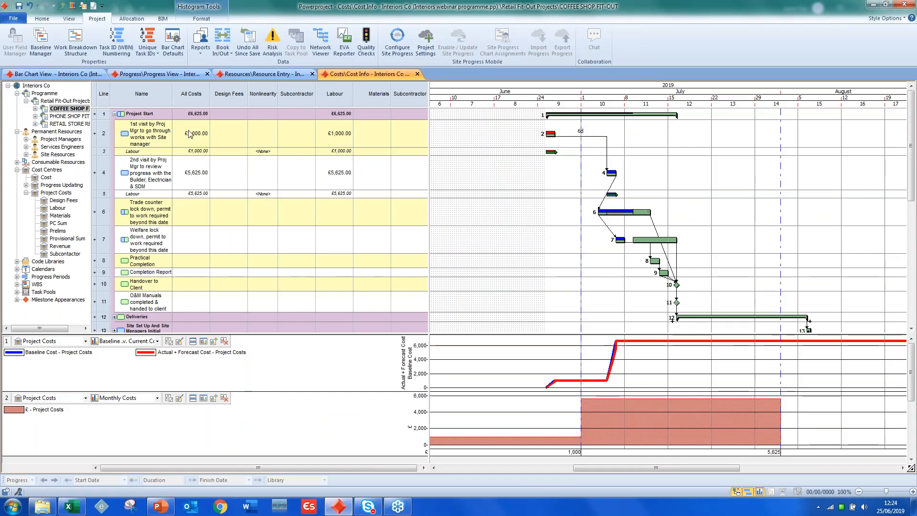
left_click(13, 19)
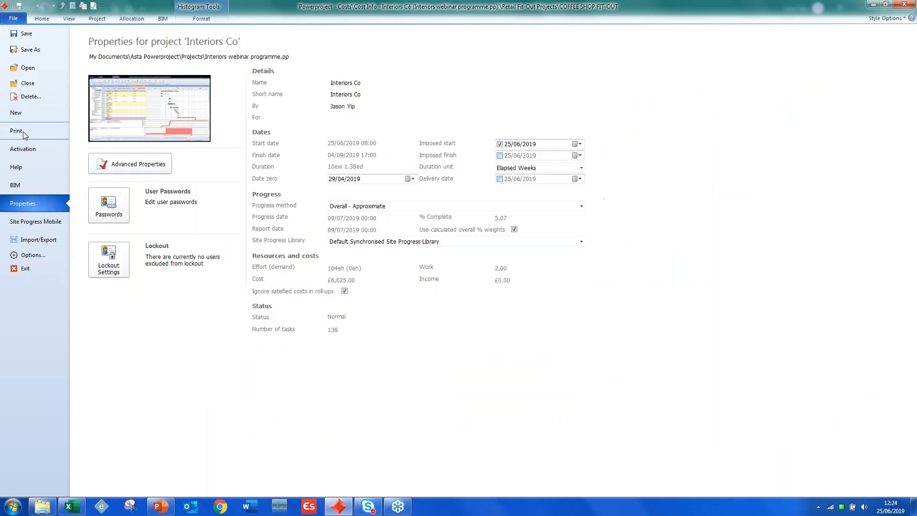
left_click(19, 131)
left_click(109, 173)
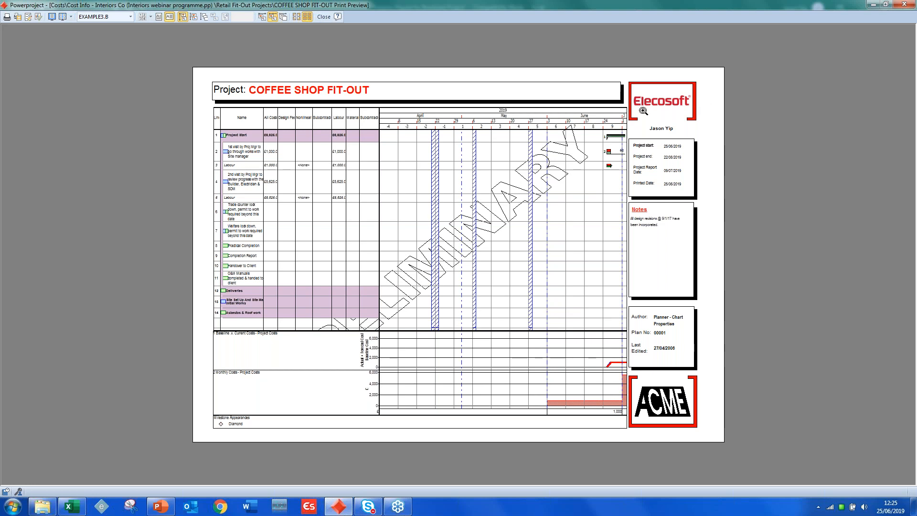
- Browse the list of available print border templates, keeping EXAMPLE3.B for the preview
left_click(130, 17)
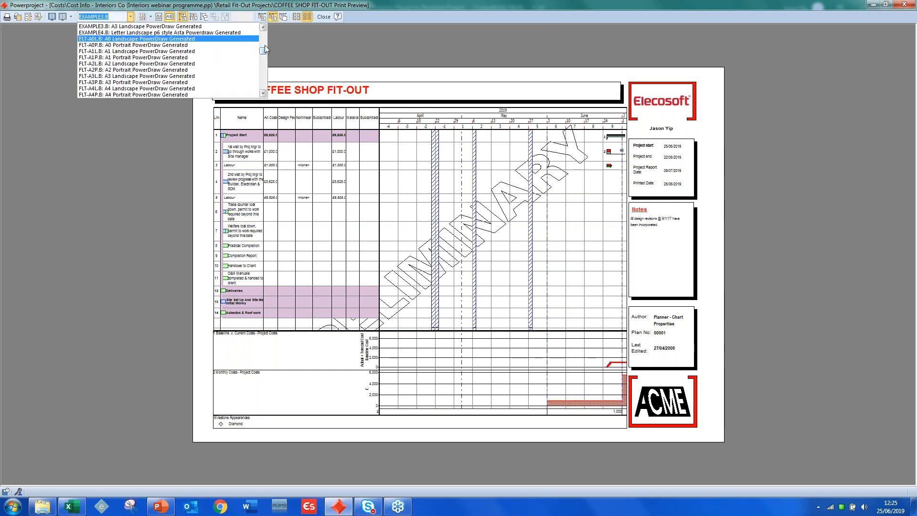
scroll(265, 44, "up", 2)
left_click_drag(266, 47, 267, 53)
left_click(133, 131)
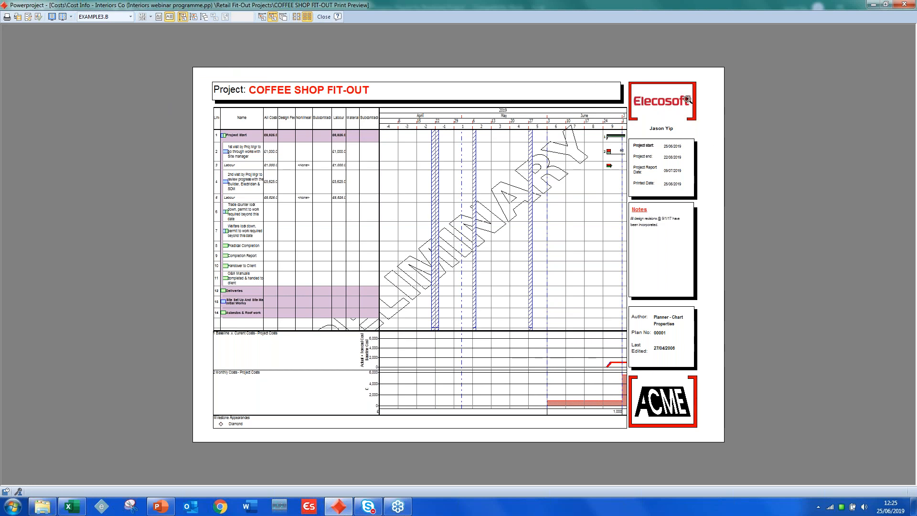
- Examine the print preview's title block, notes, logos and milestone legend up close
left_click(683, 171)
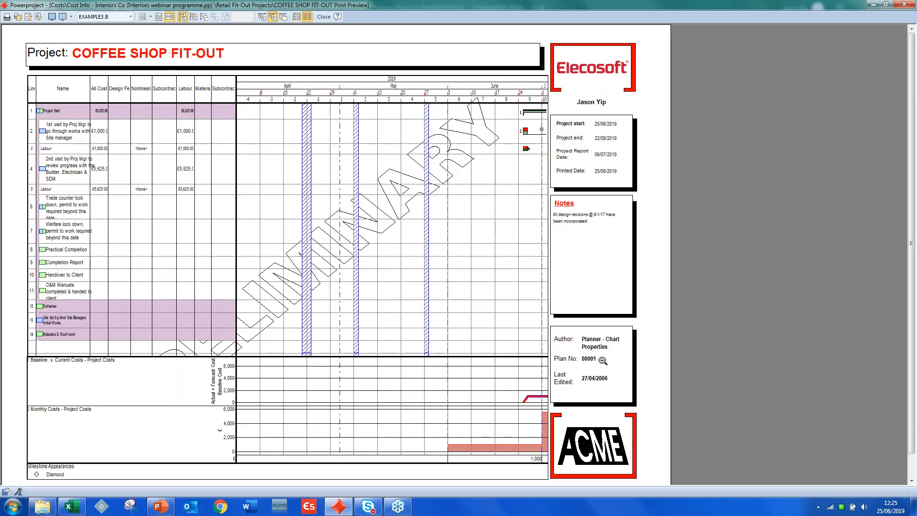
left_click(603, 360)
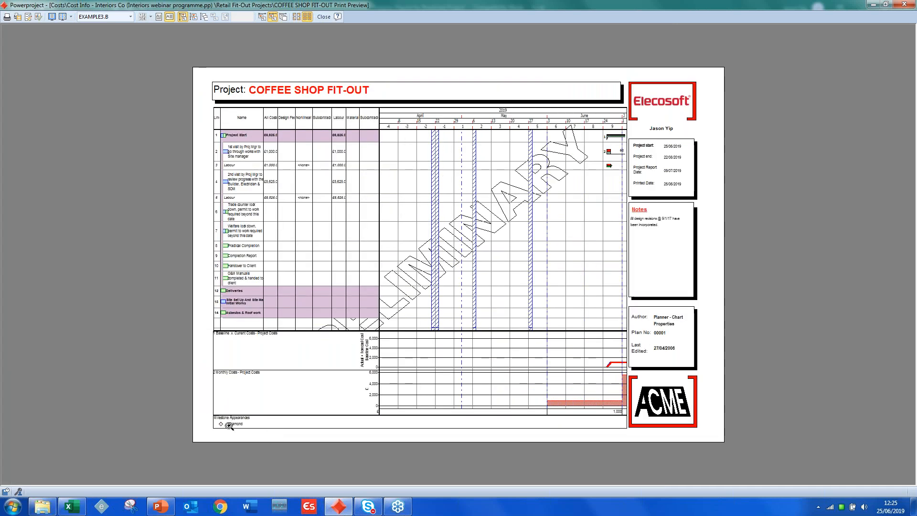
left_click(256, 423)
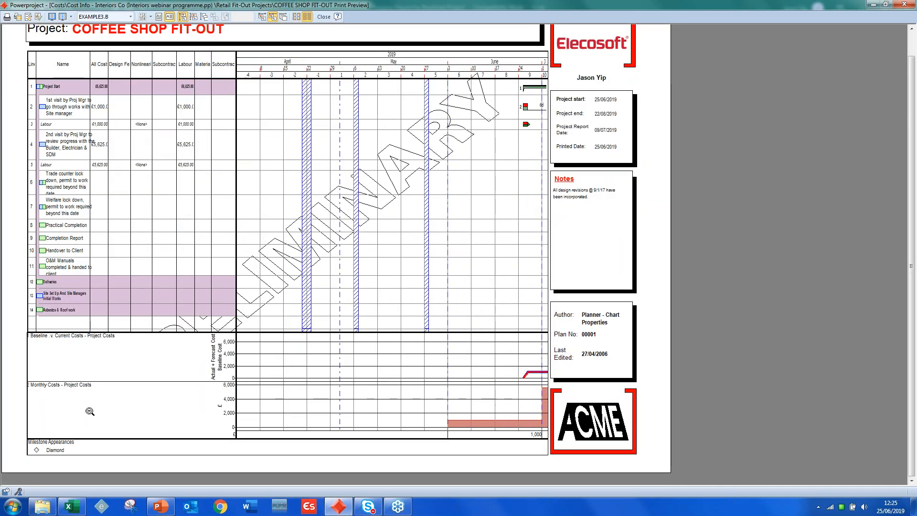
left_click(412, 253)
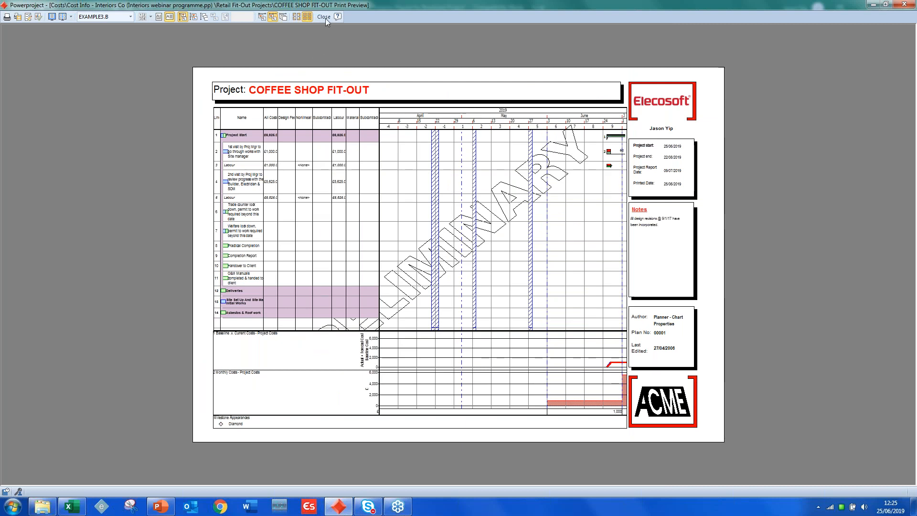
- Turn off the bar chart's grid lines and hatched date shading with the print preview's display switches, and close the preview
left_click(39, 17)
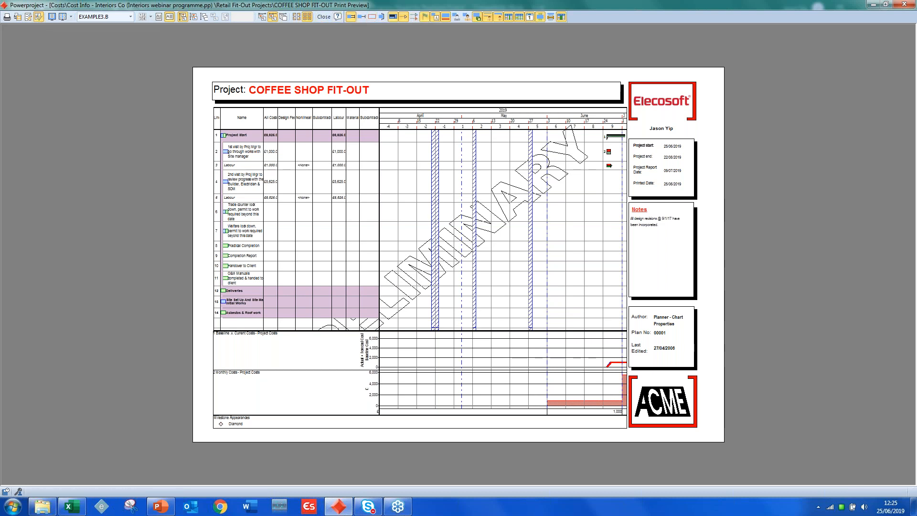
left_click(508, 17)
left_click(519, 17)
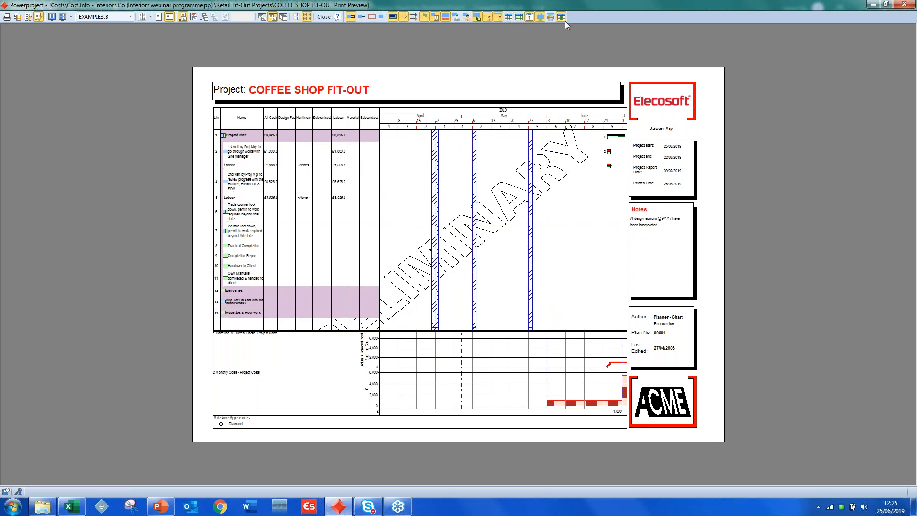
left_click(541, 18)
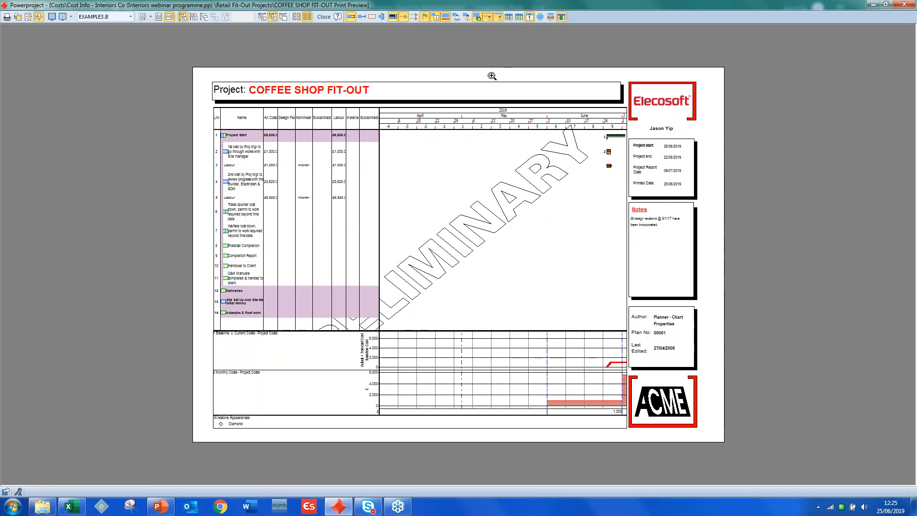
left_click(323, 17)
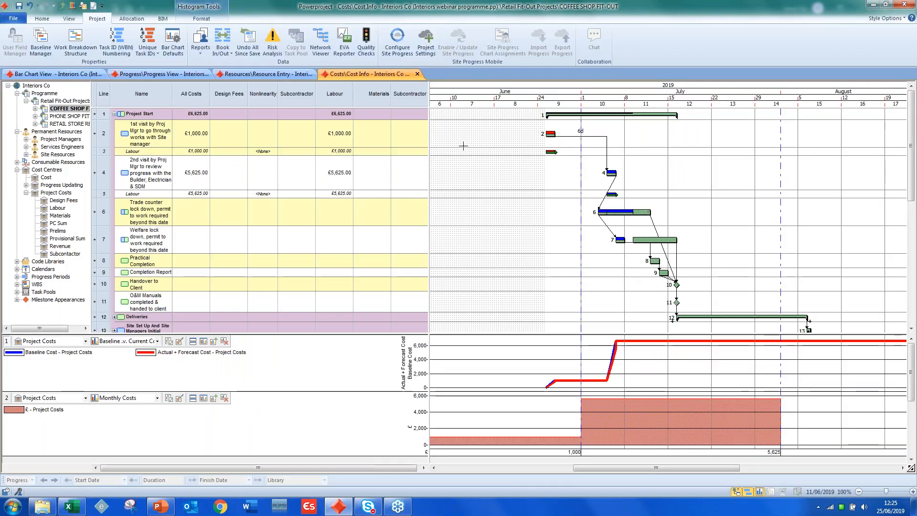
- Open the Bar Chart View, expand COFFEE SHOP FIT-OUT in the project tree and show the Retail Fit-Out Projects level with its projects collapsed
left_click(73, 76)
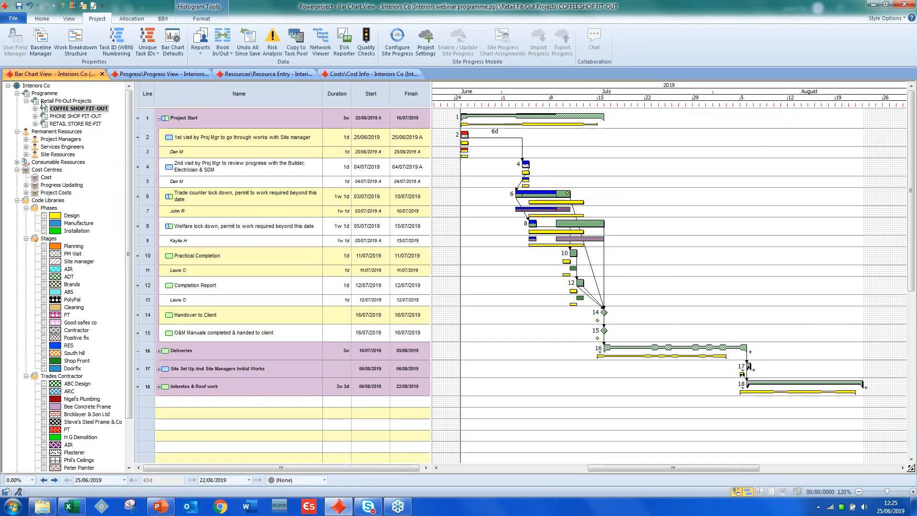
left_click(35, 109)
left_click(67, 117)
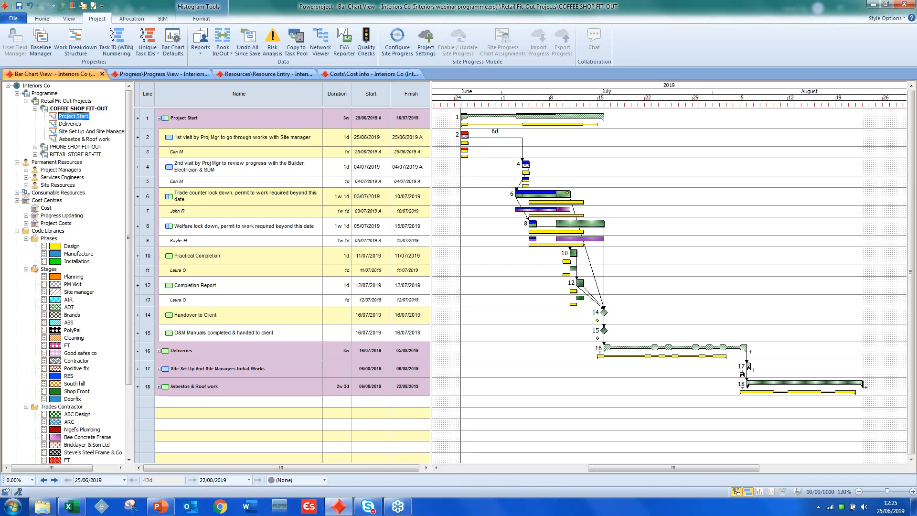
left_click(63, 101)
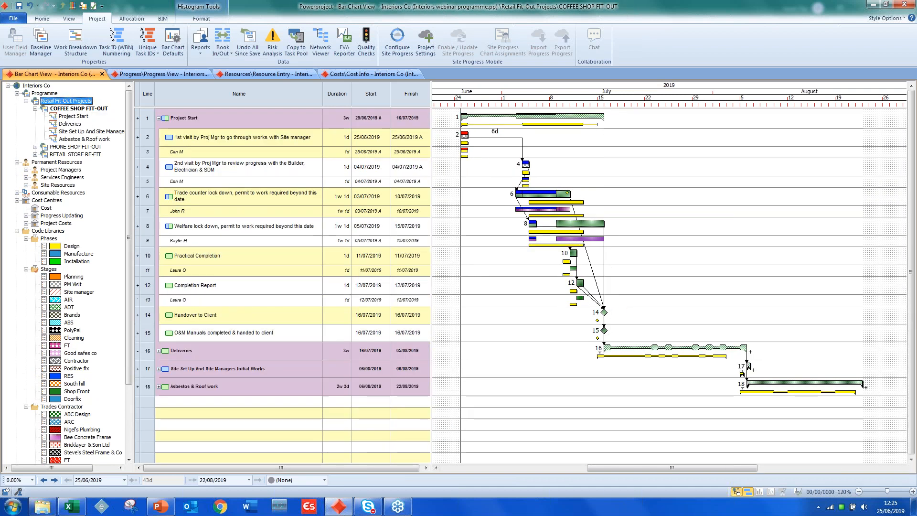
left_click(159, 122)
left_click(158, 118)
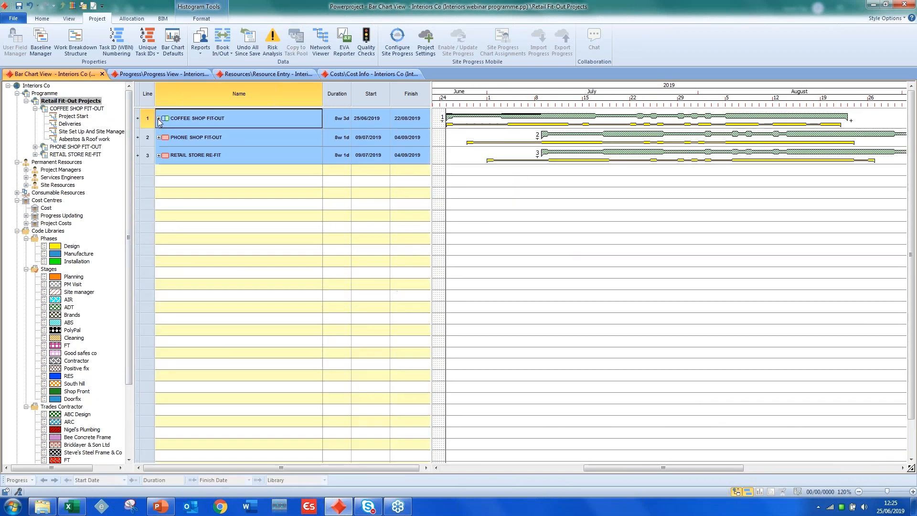
- Review the Progress View, Resource Entry and Cost Info views in turn
left_click(149, 74)
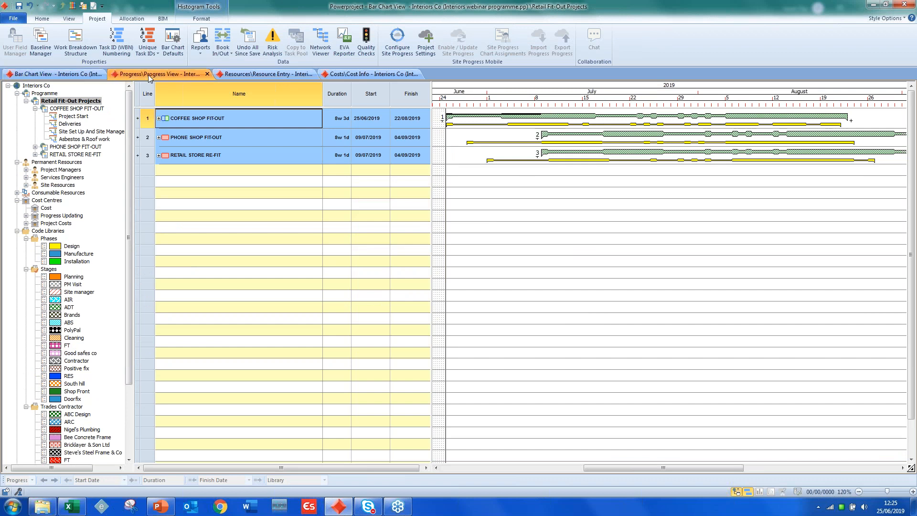
left_click(260, 74)
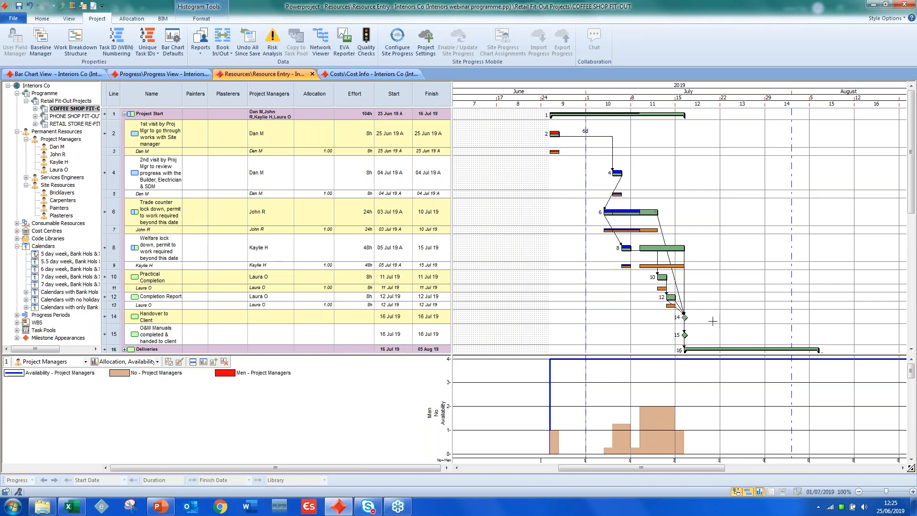
left_click(370, 74)
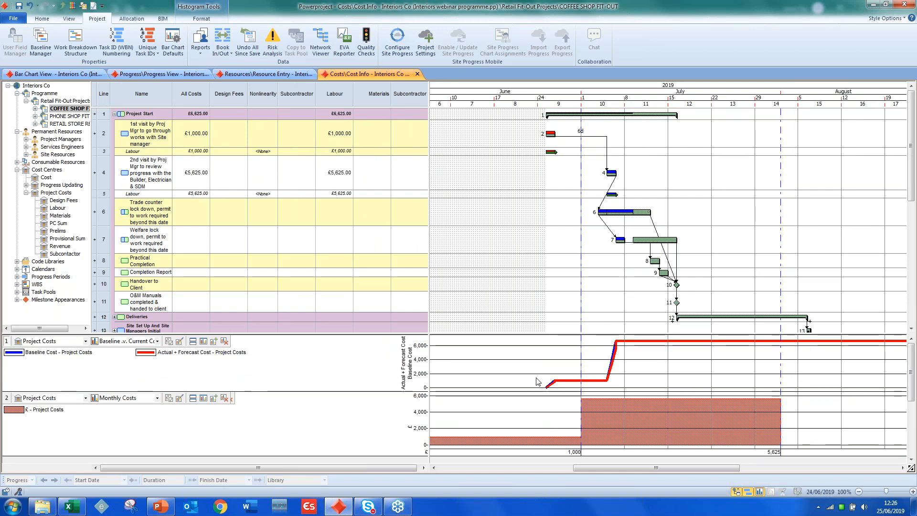
- Reopen the Progress View and widen the spreadsheet area to show the full Attachment column beside the bar chart
left_click(168, 75)
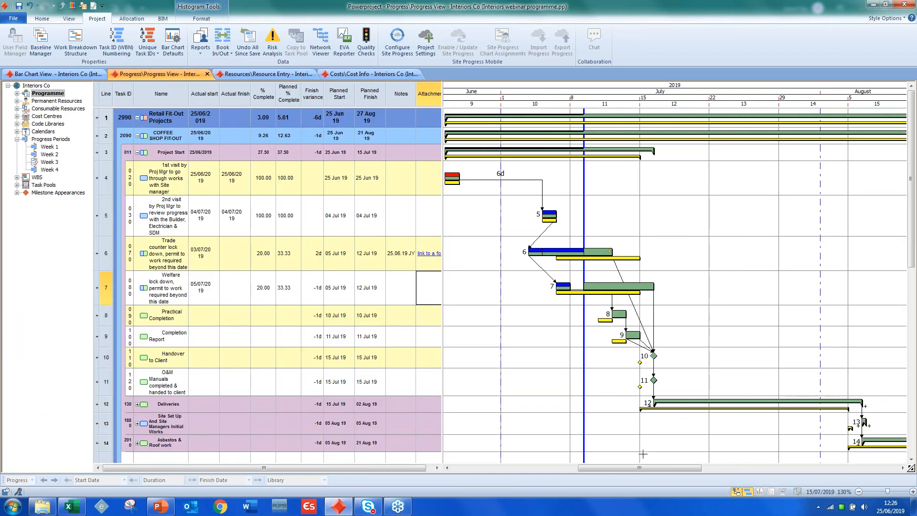
left_click_drag(639, 468, 634, 468)
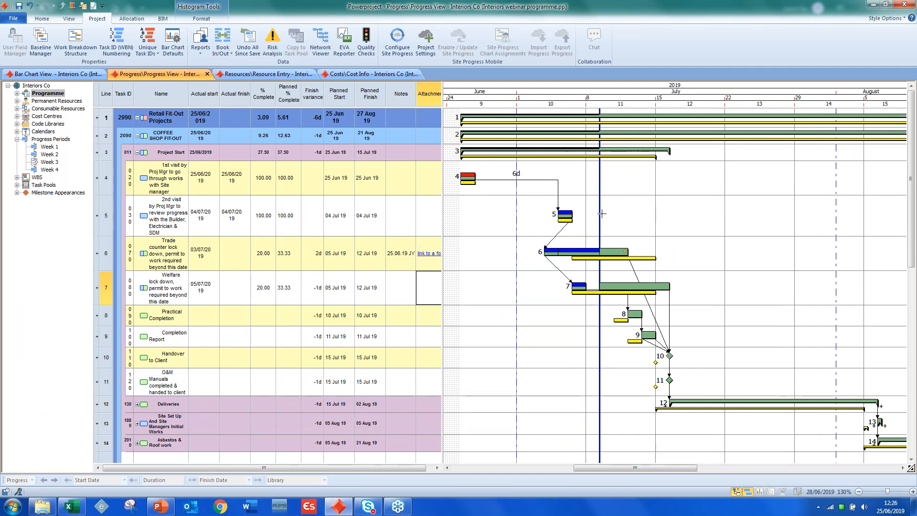
left_click_drag(445, 102, 452, 102)
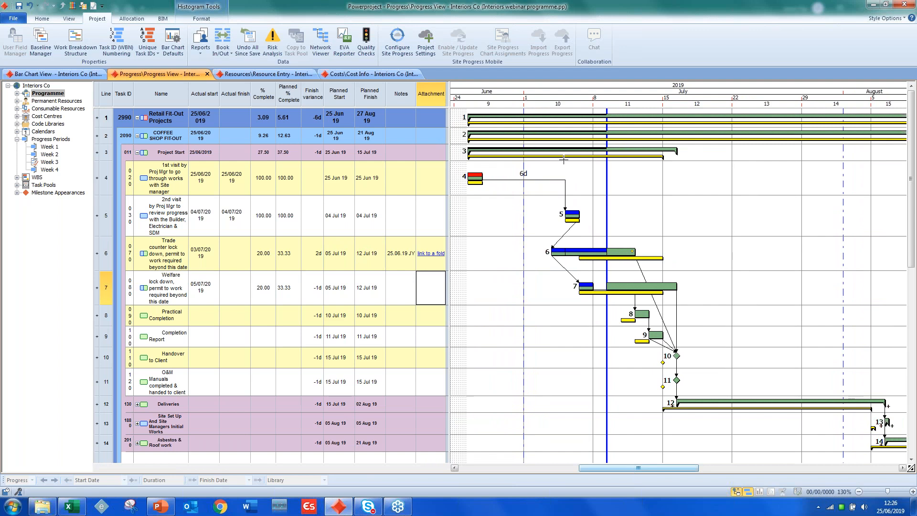
- Return to the Bar Chart View, look over the program's Help and support options, and go back to the chart
left_click(81, 76)
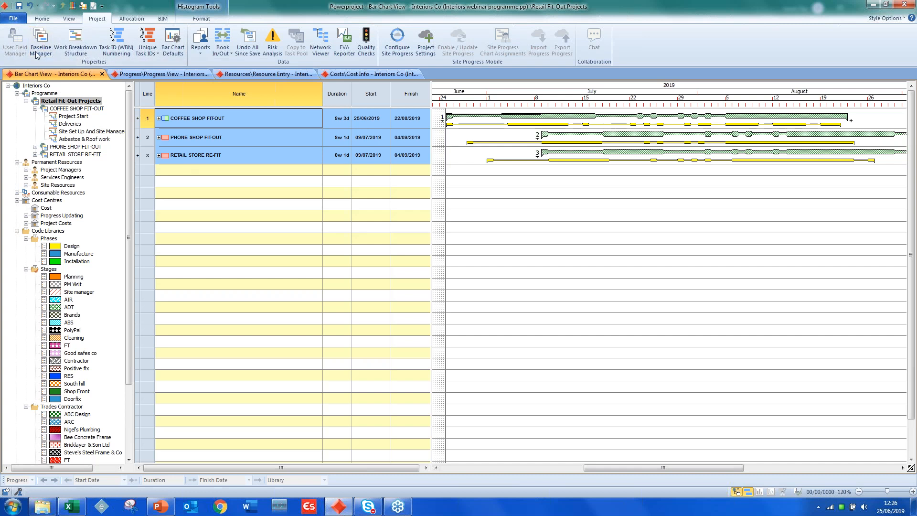
left_click(18, 21)
left_click(36, 165)
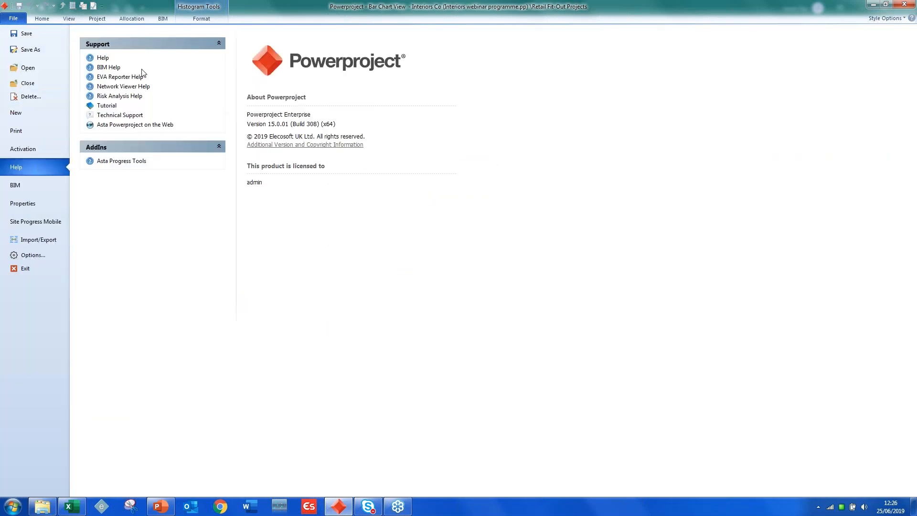
left_click(42, 19)
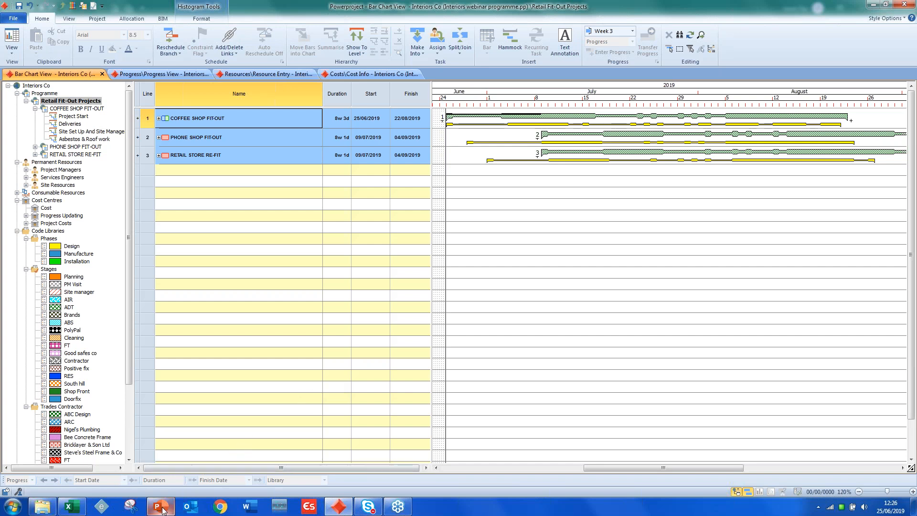
- Switch to the Powerproject for Interior Industries Webinar 1 presentation in PowerPoint and start the slide show from slide 13, Questions?
mouse_move(163, 509)
left_click(165, 478)
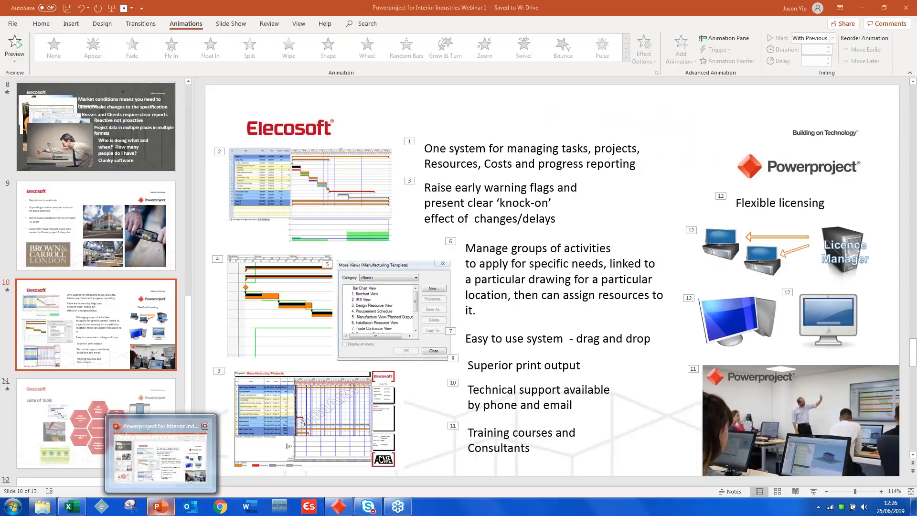
scroll(120, 402, "down", 5)
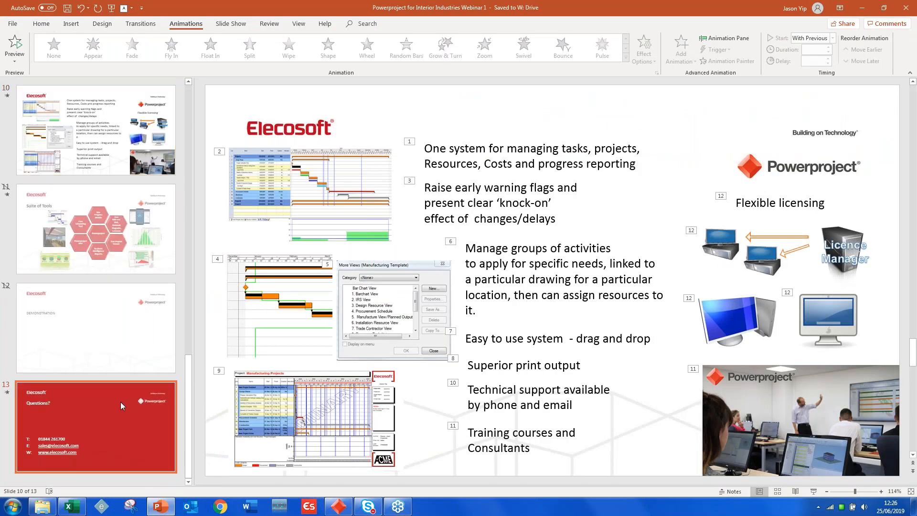
left_click(152, 399)
left_click(813, 491)
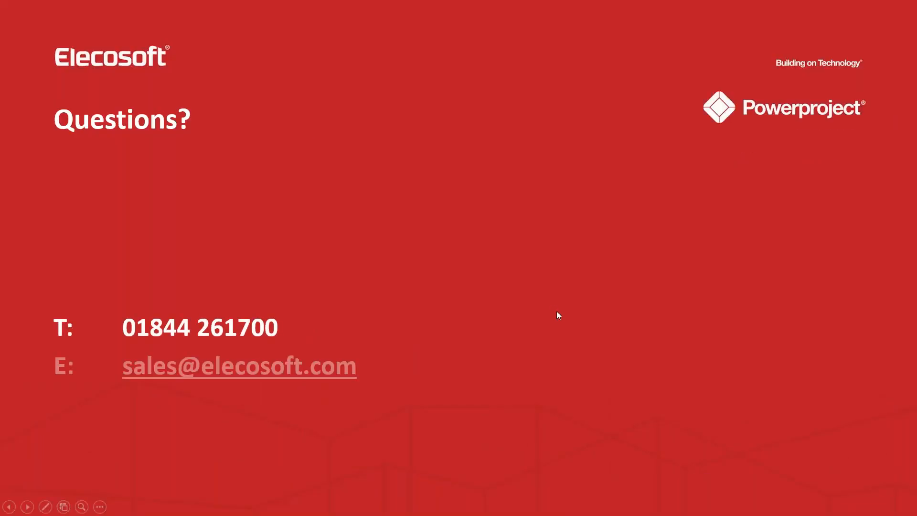